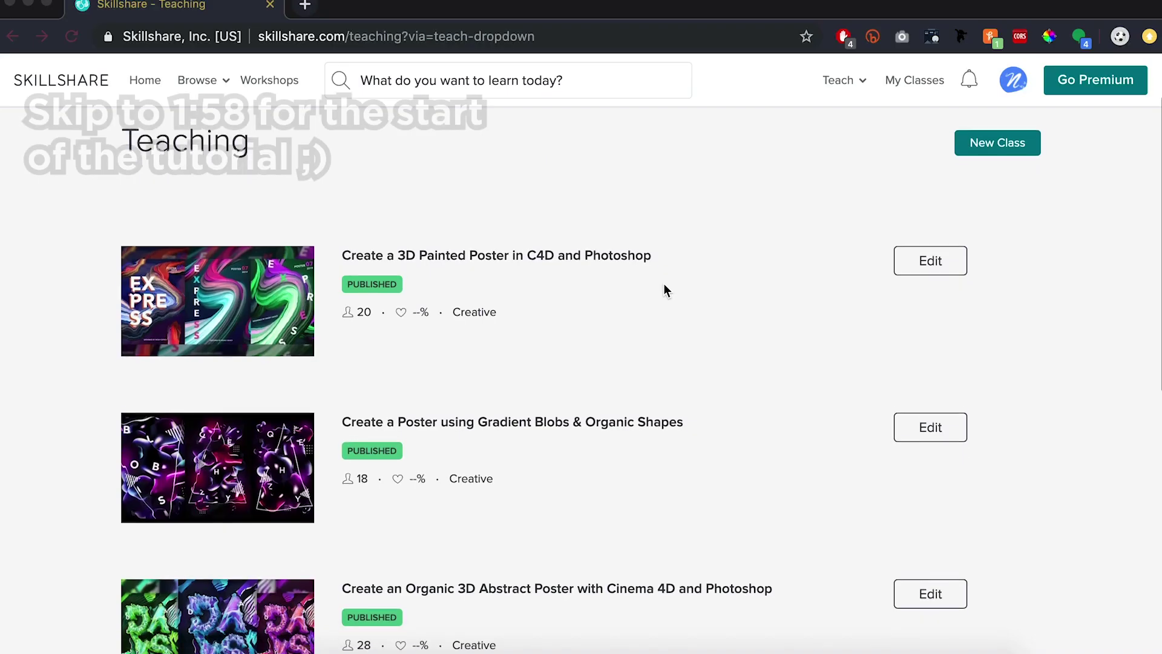
pyautogui.scroll(-2, 664, 285)
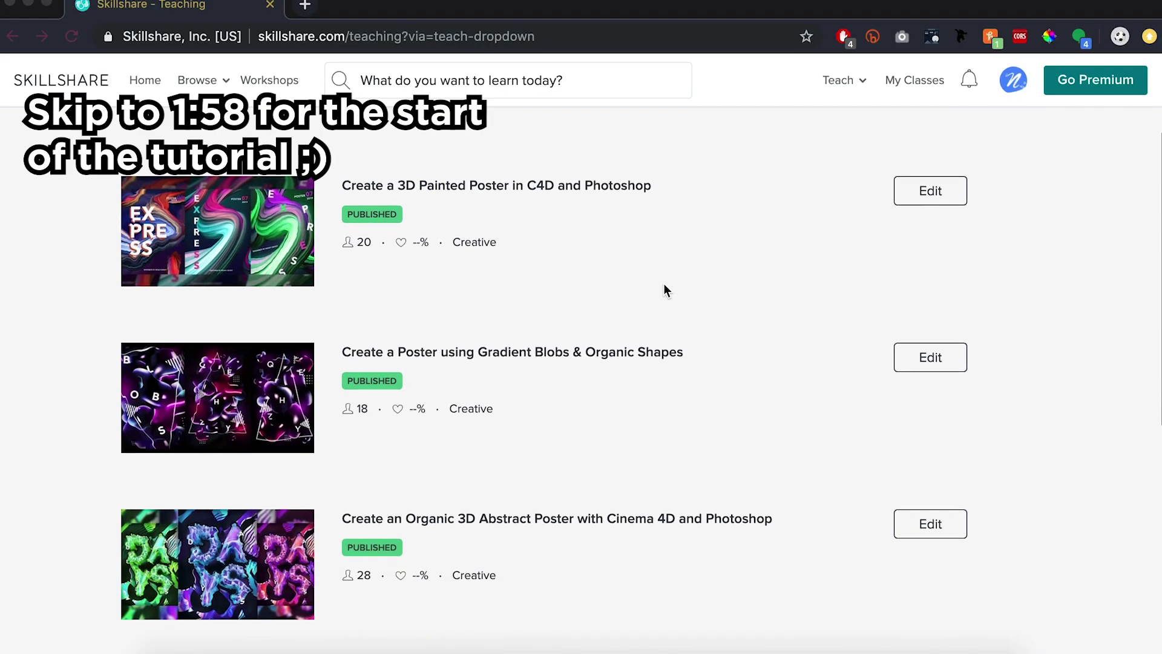
pyautogui.scroll(3, 664, 289)
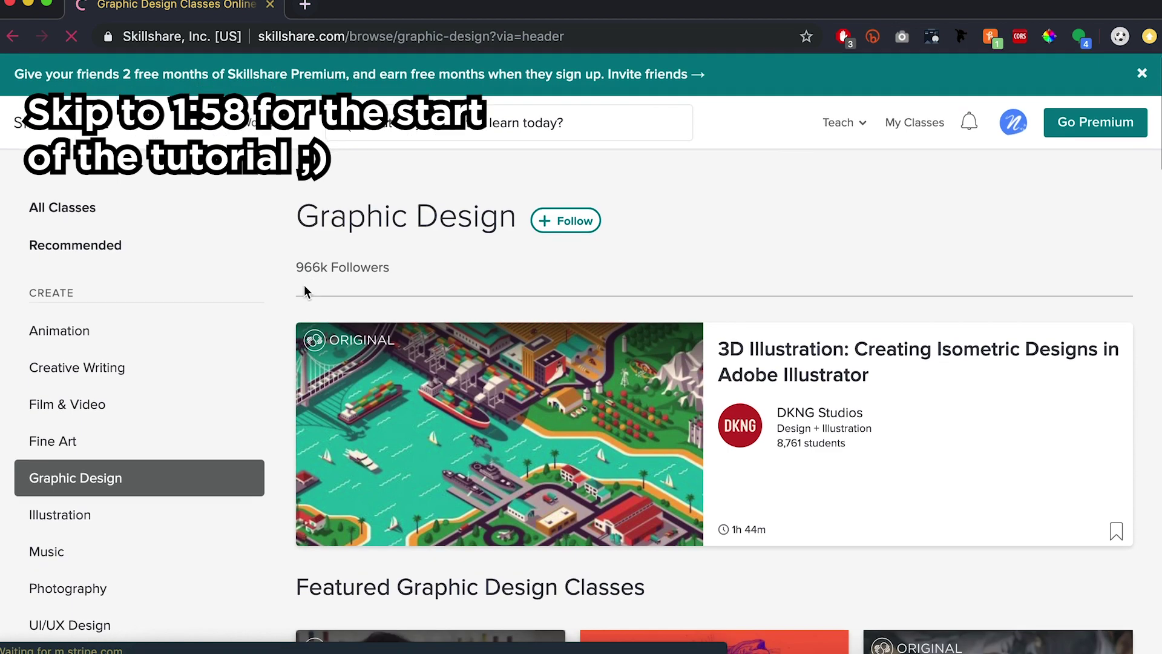
pyautogui.scroll(-10, 291, 280)
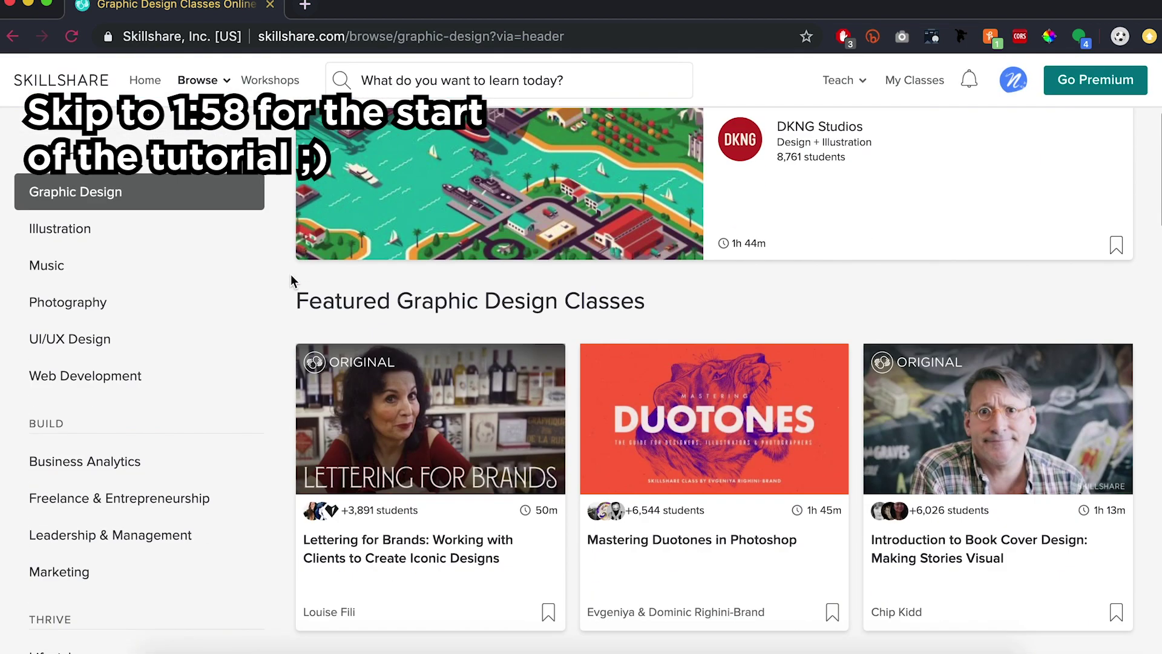
pyautogui.scroll(-7, 291, 280)
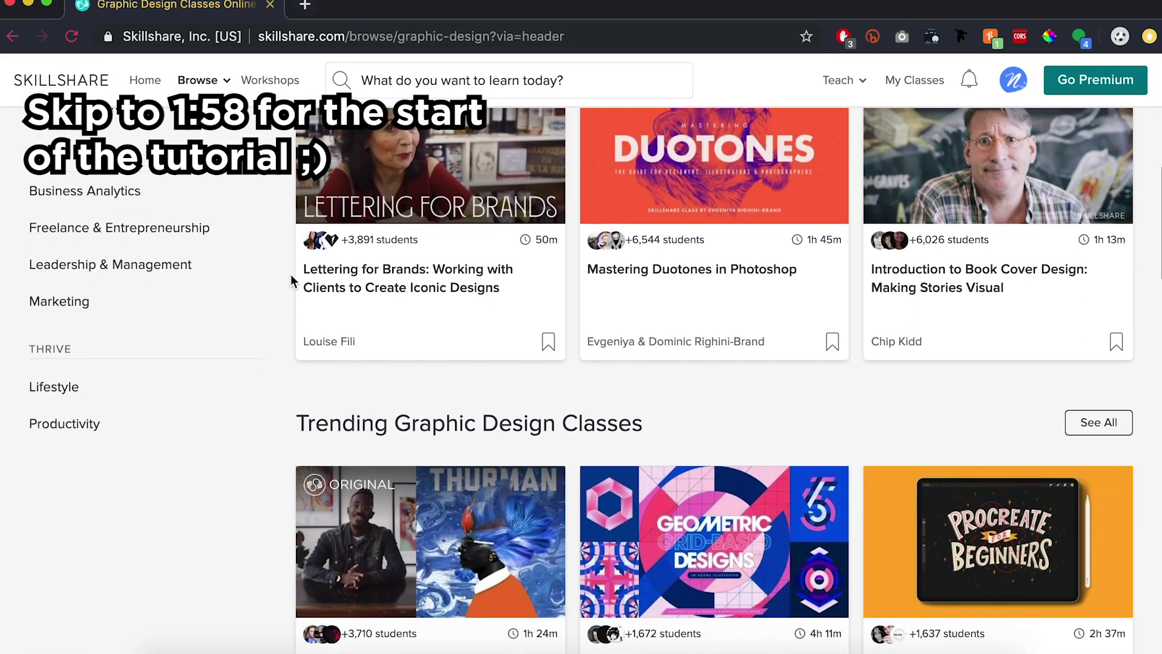
pyautogui.scroll(-2, 287, 272)
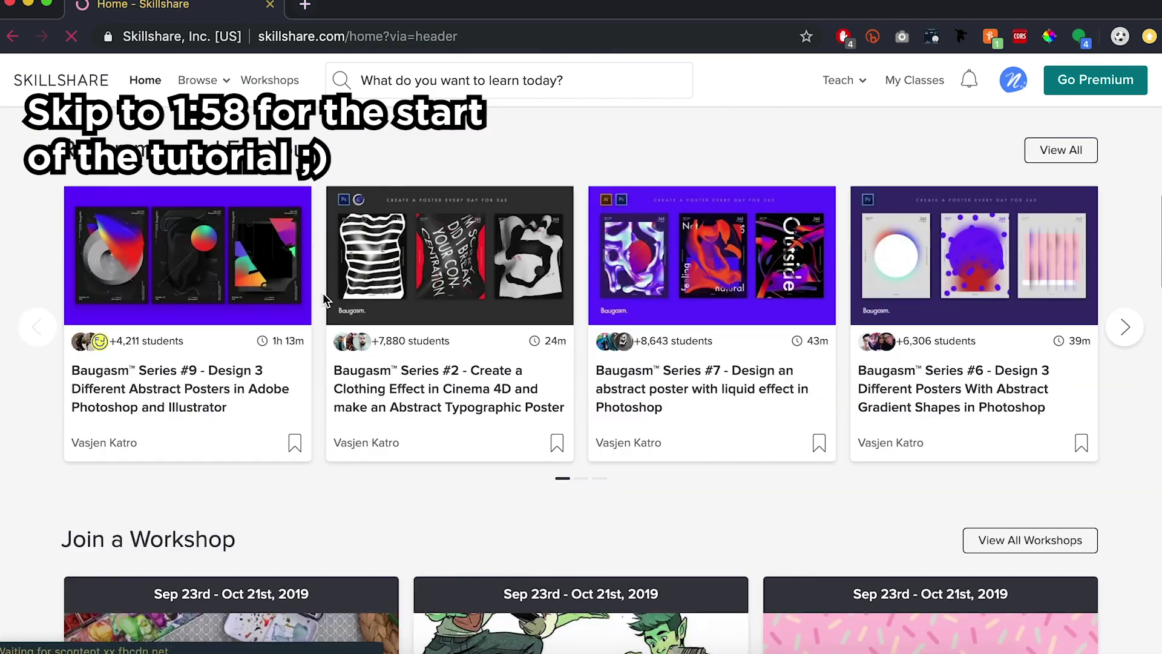
pyautogui.scroll(-5, 324, 299)
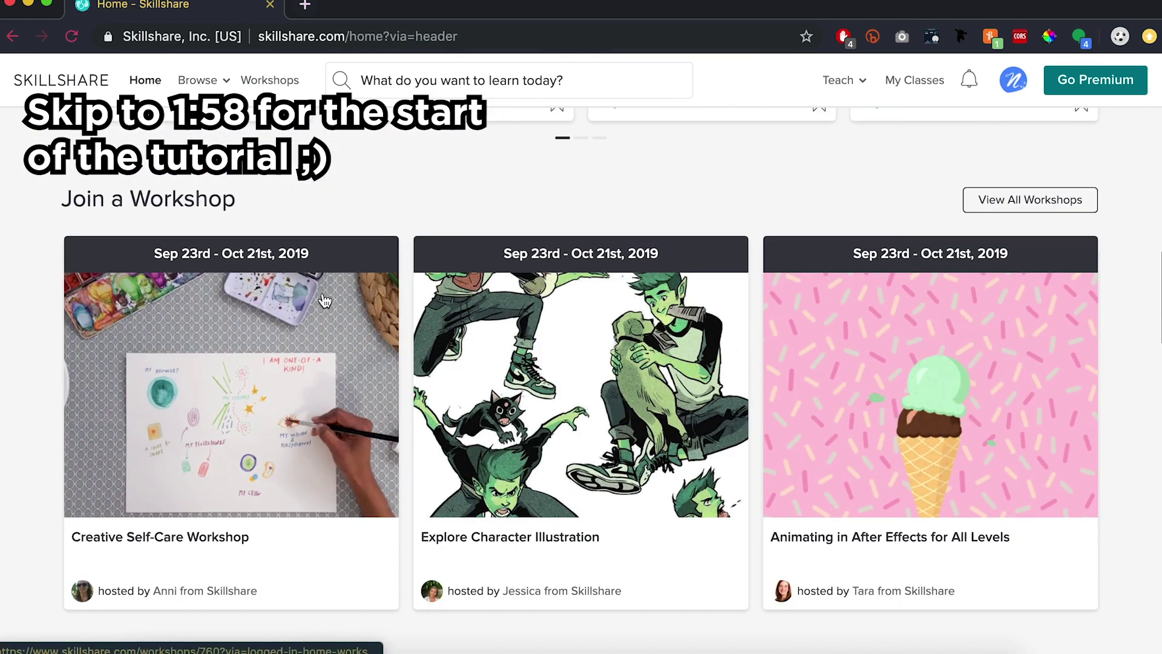
pyautogui.scroll(-7, 323, 299)
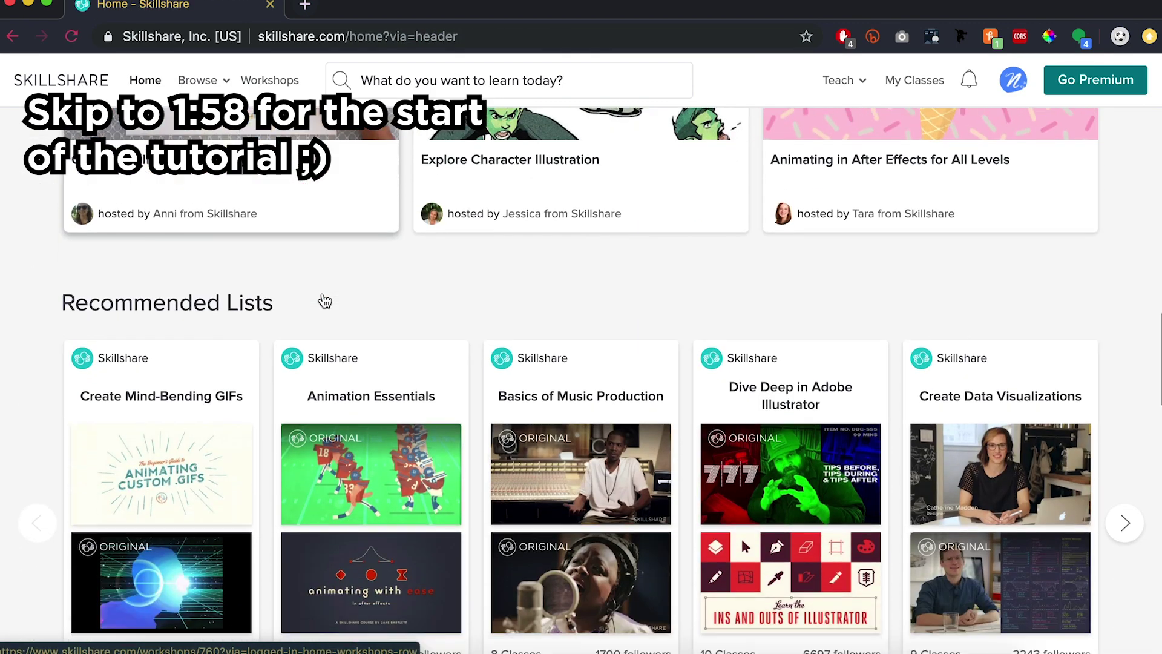
pyautogui.scroll(-7, 324, 299)
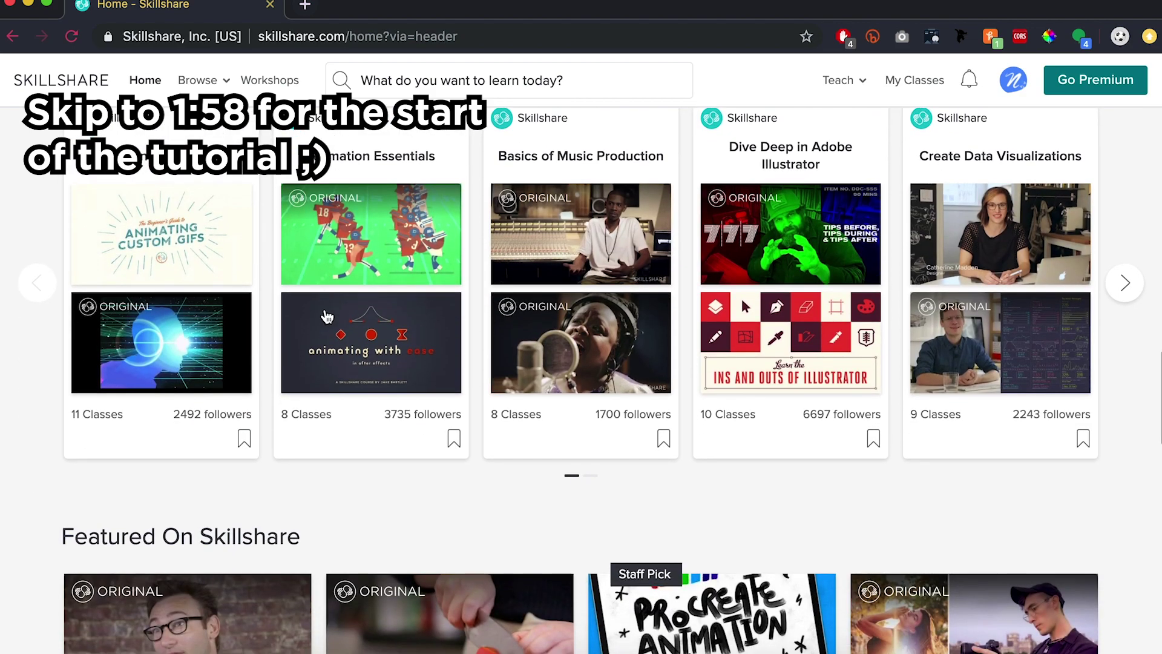
pyautogui.scroll(-8, 343, 482)
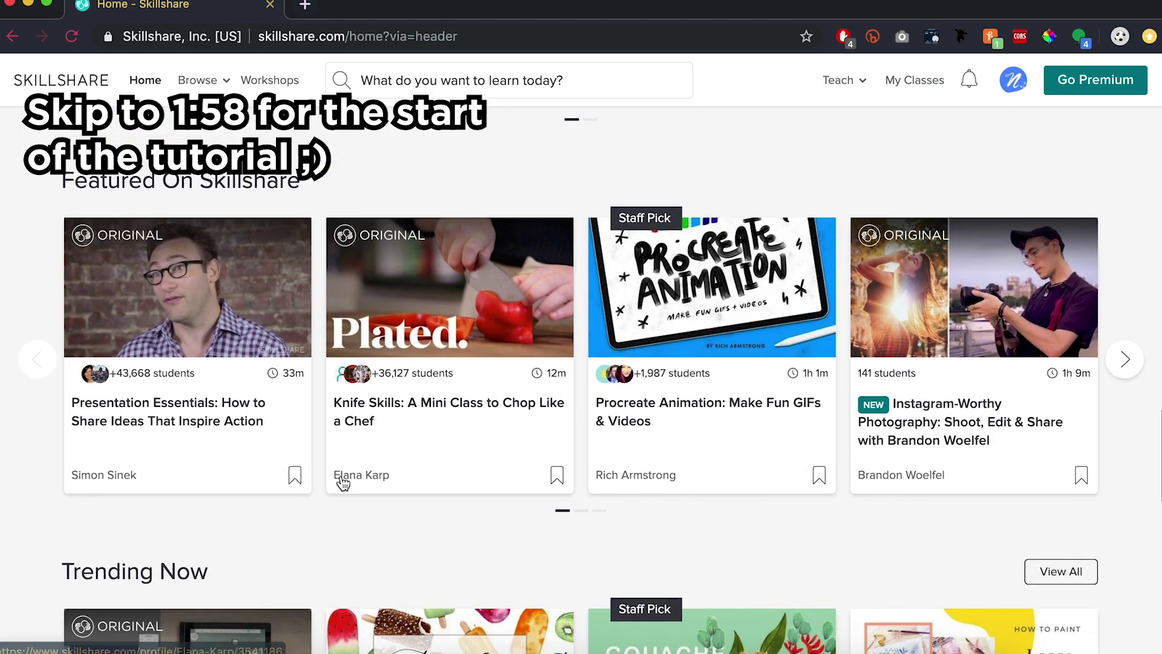
pyautogui.scroll(-8, 343, 483)
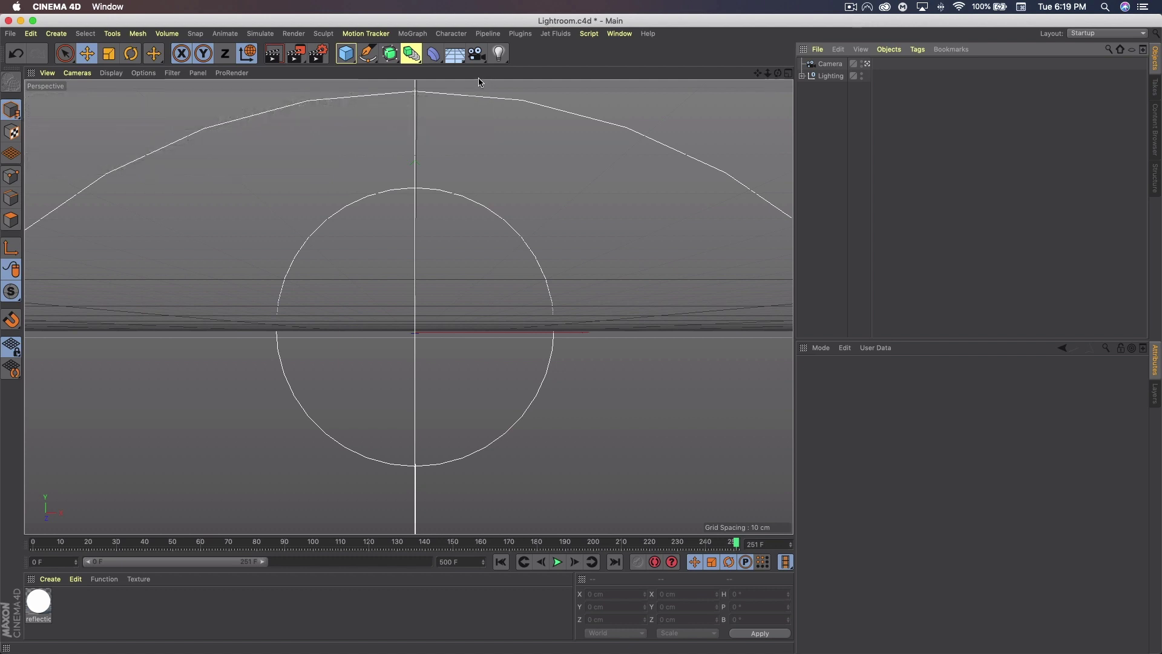
# Add a MoText object with its alignment set to Middle.
pyautogui.click(412, 34)
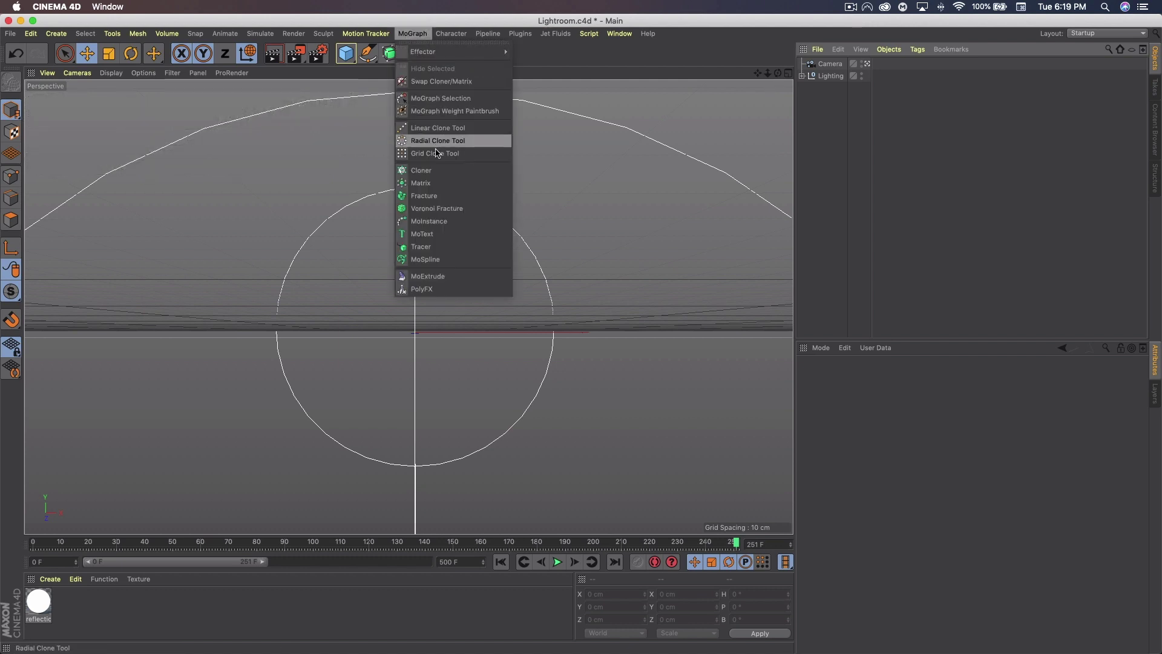
pyautogui.click(424, 234)
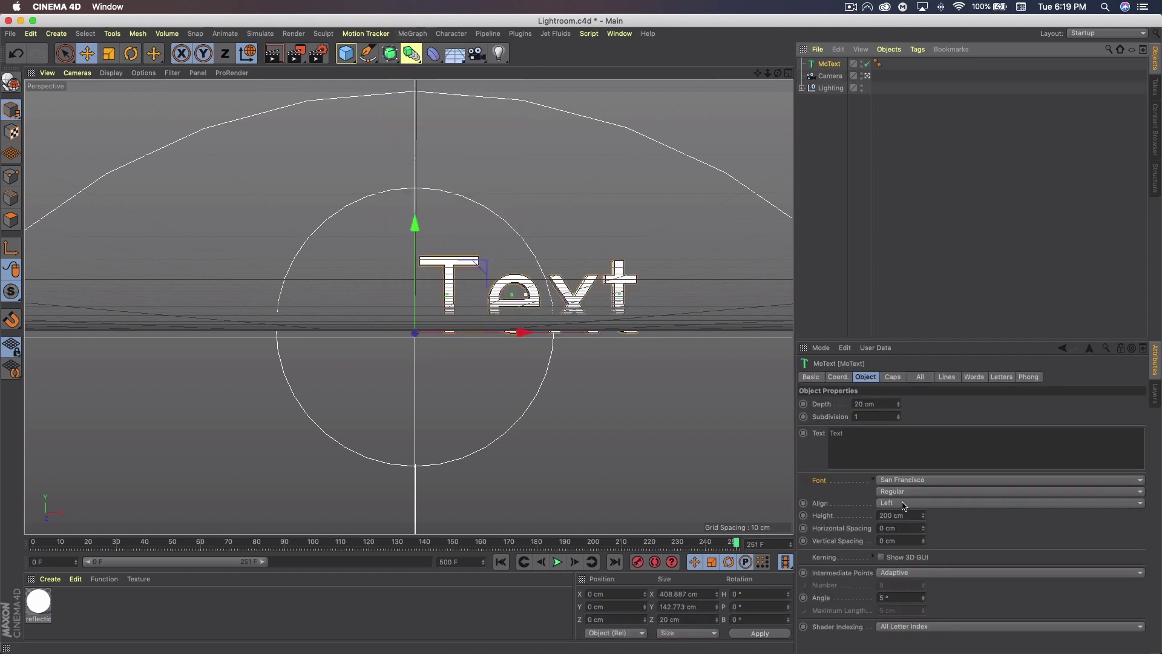
pyautogui.click(903, 503)
pyautogui.click(891, 527)
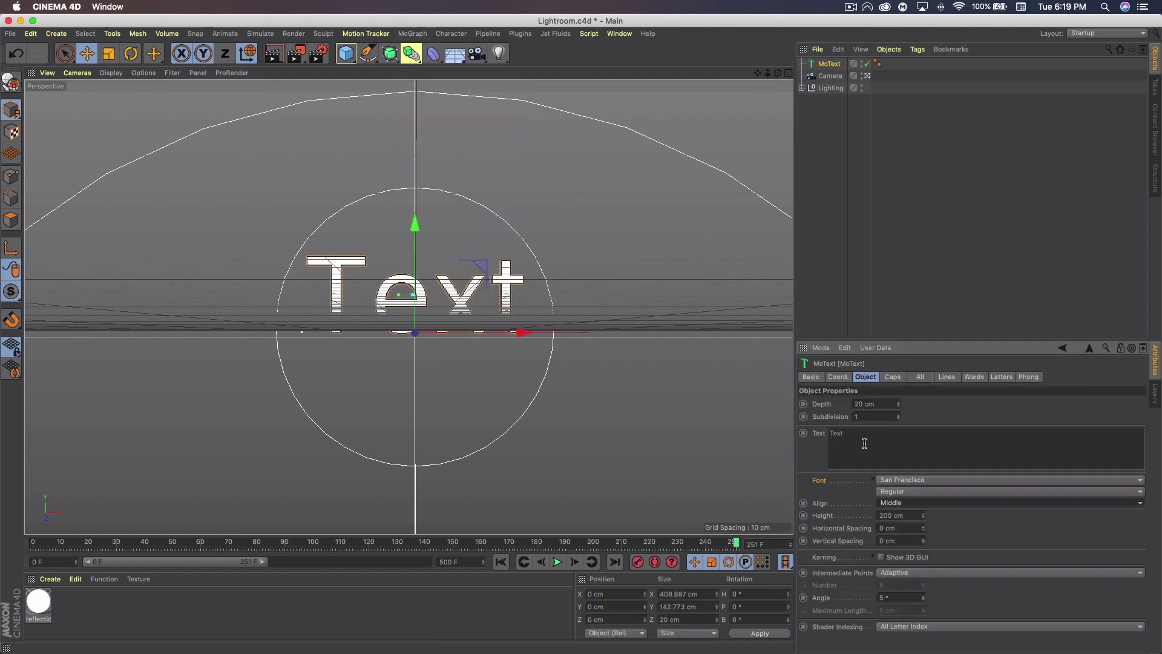
# Change the text to VENOM, with 75 cm depth and 15 subdivisions.
pyautogui.moveTo(864, 437); pyautogui.dragTo(800, 429)
pyautogui.write('VE')
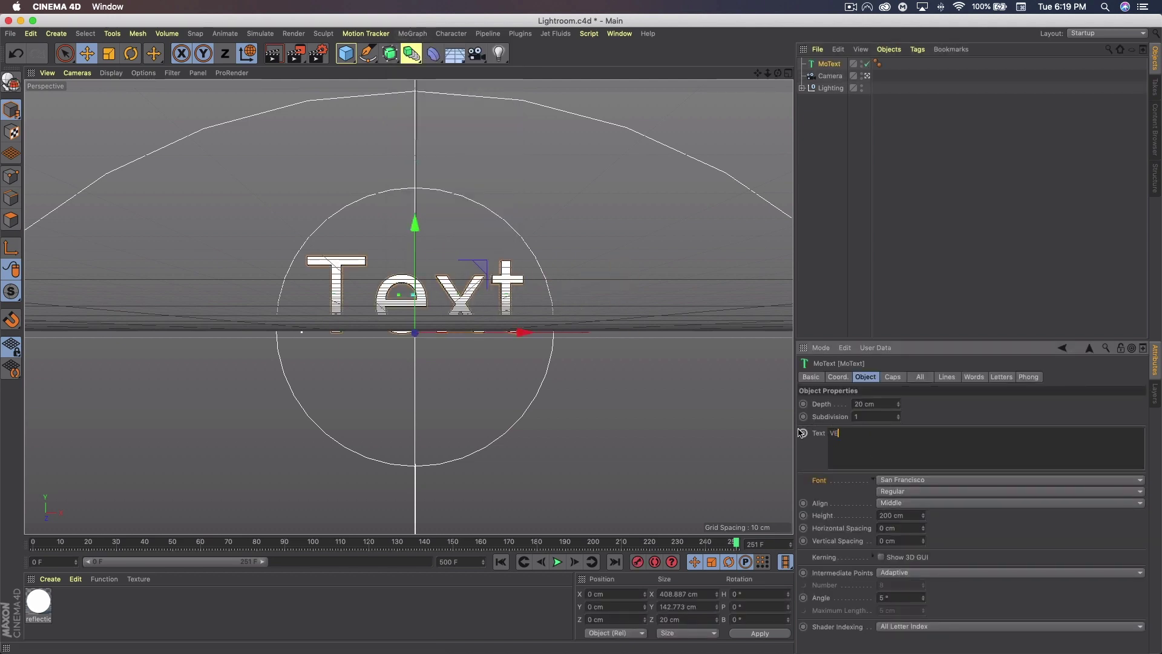
pyautogui.write('NOM')
pyautogui.click(939, 409)
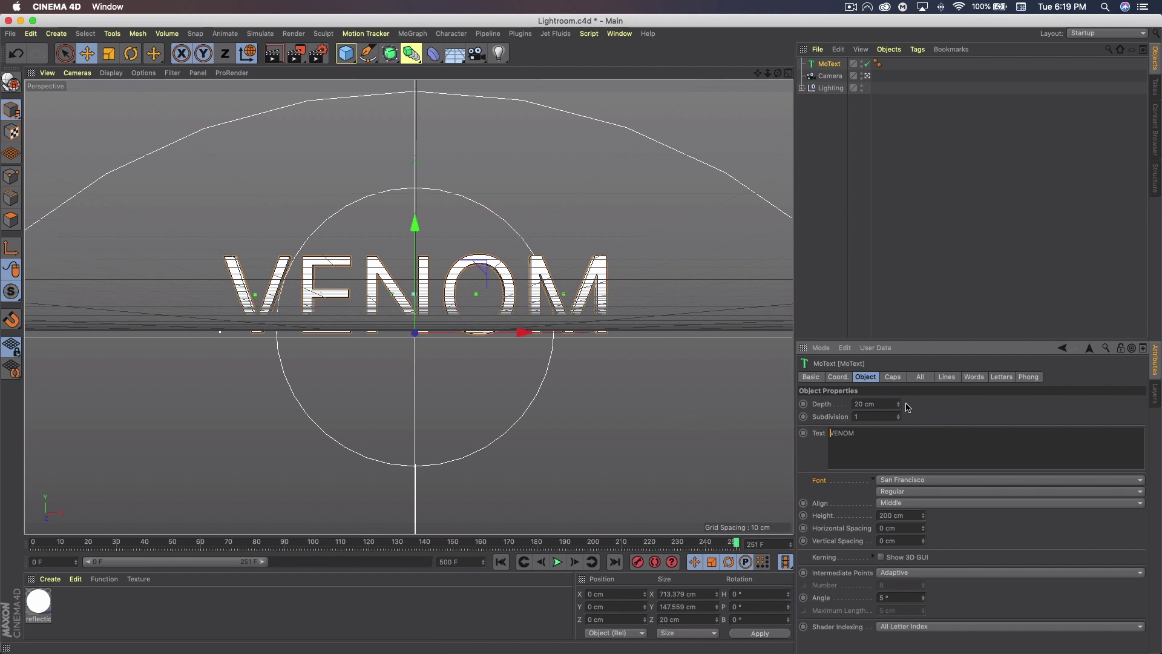
pyautogui.moveTo(885, 405); pyautogui.dragTo(834, 392)
pyautogui.write('75')
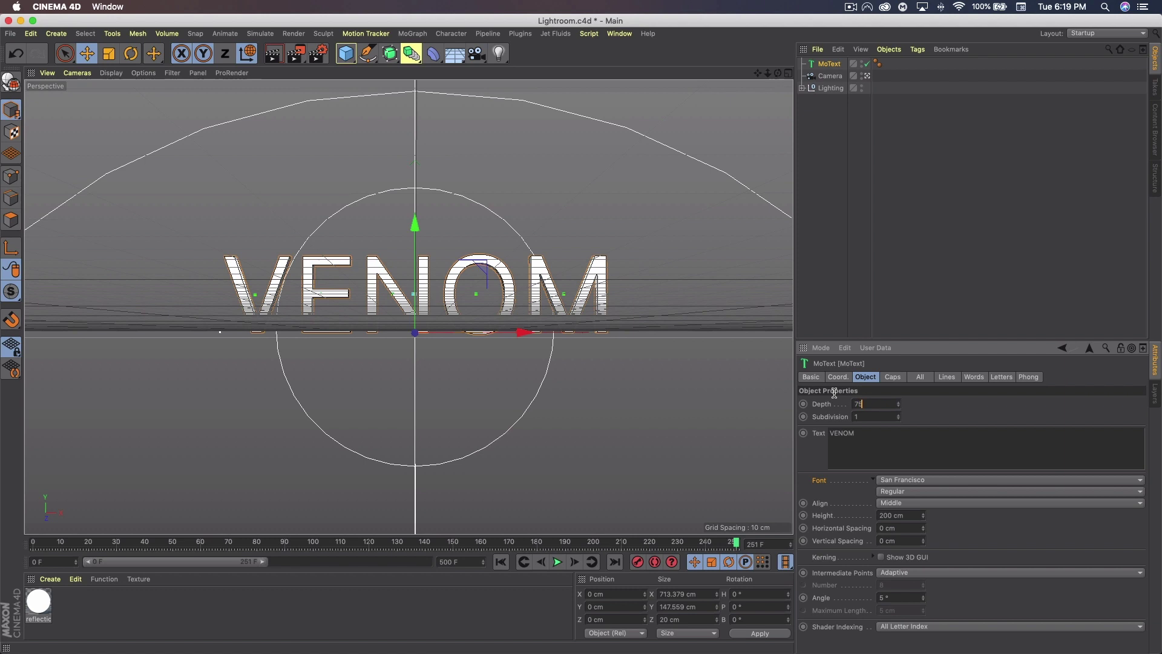
pyautogui.click(853, 417)
pyautogui.write('15')
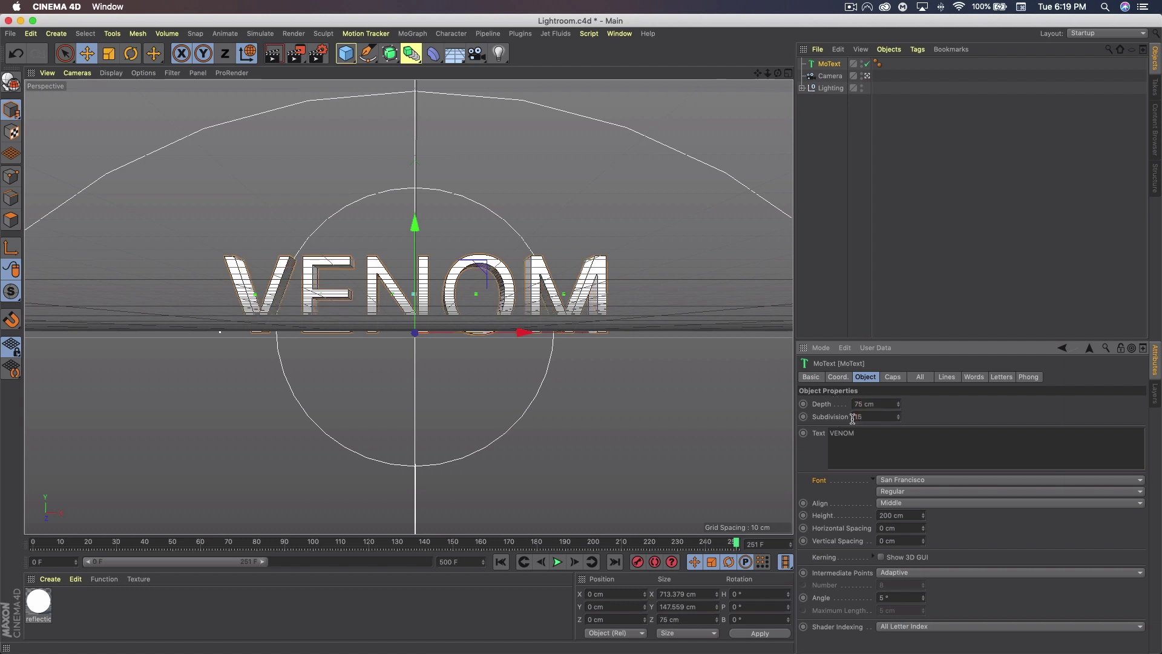
# Switch the VENOM text's font to Gotham Black.
pyautogui.click(920, 479)
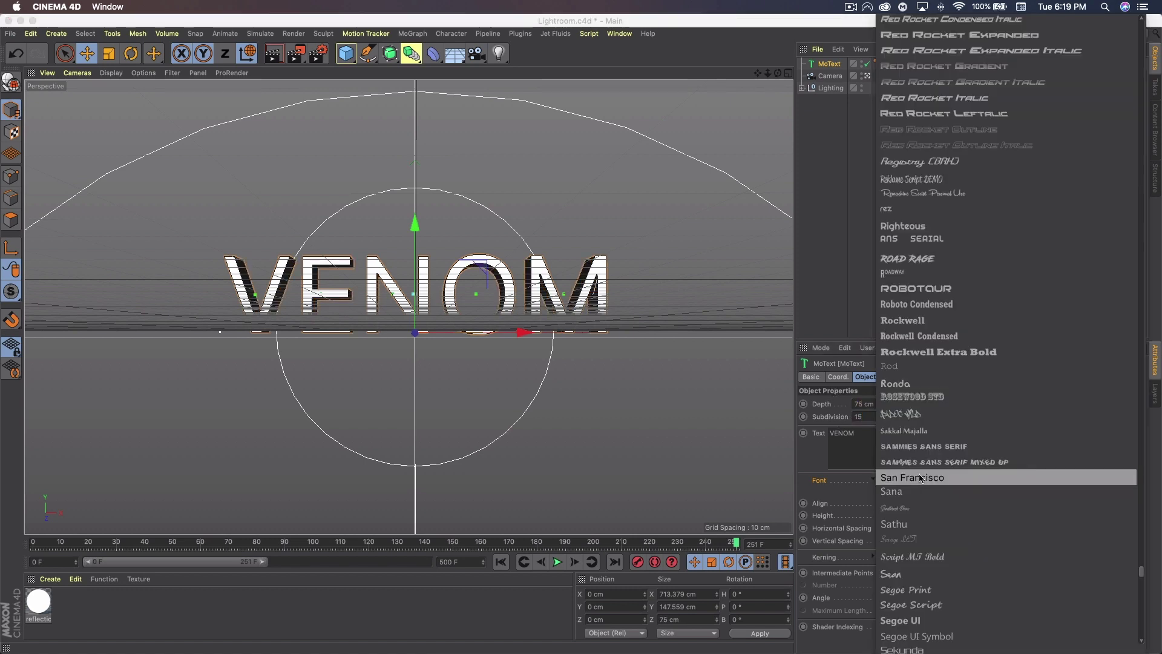
pyautogui.scroll(1, 969, 377)
pyautogui.scroll(20, 969, 373)
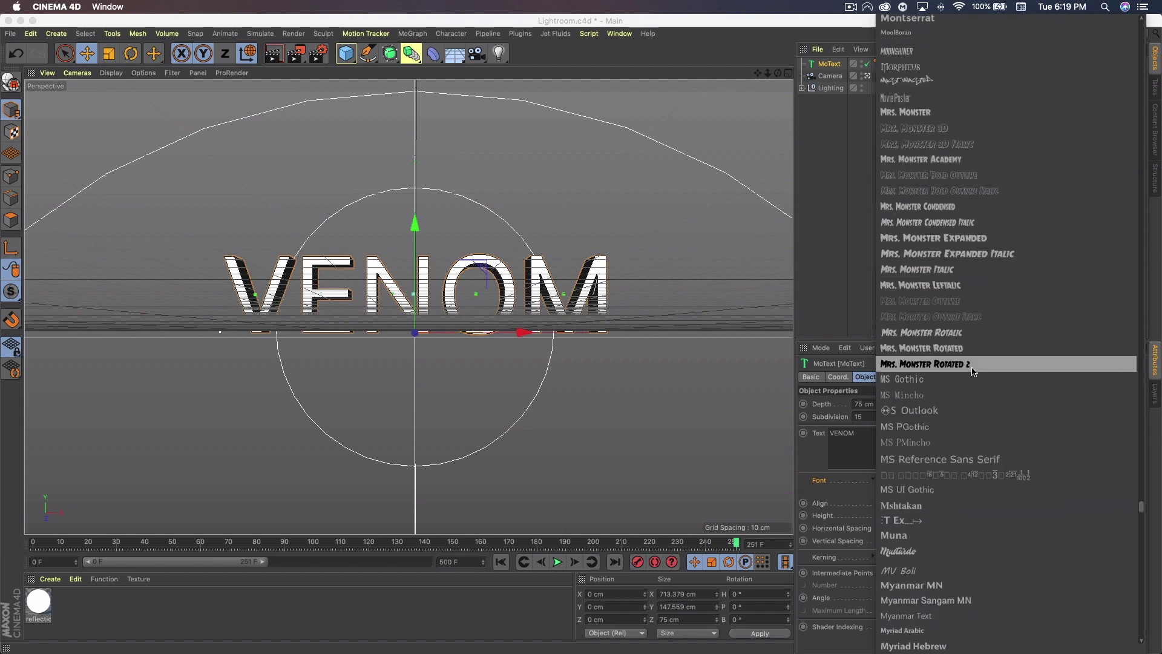
pyautogui.scroll(20, 973, 372)
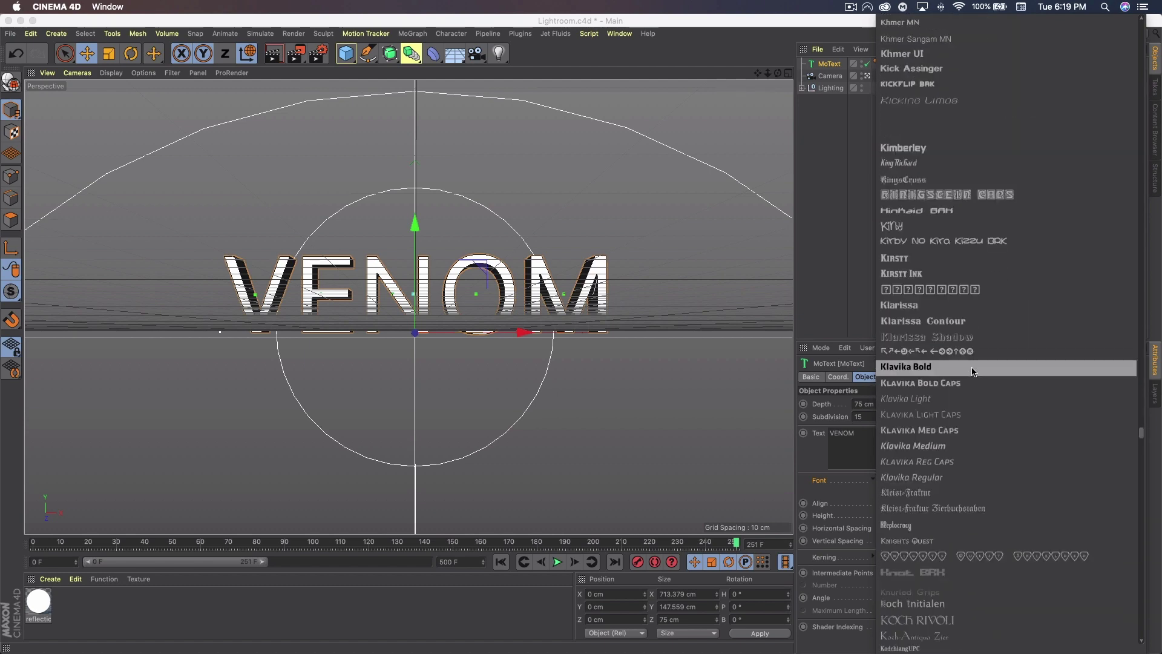
pyautogui.scroll(20, 972, 373)
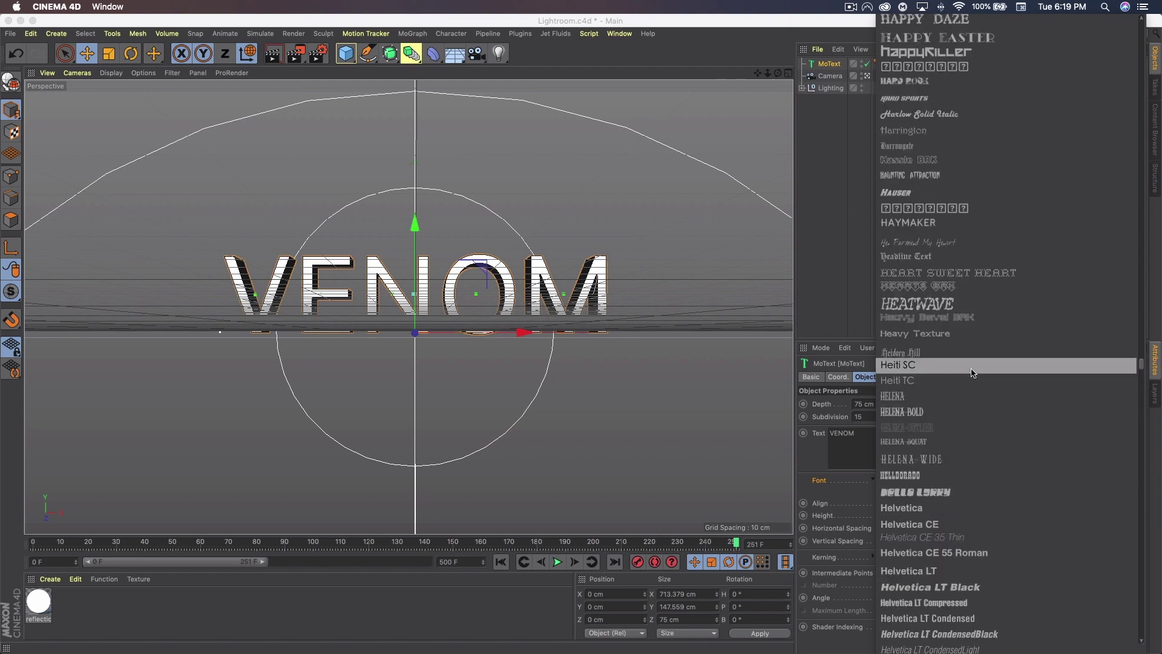
pyautogui.scroll(20, 971, 373)
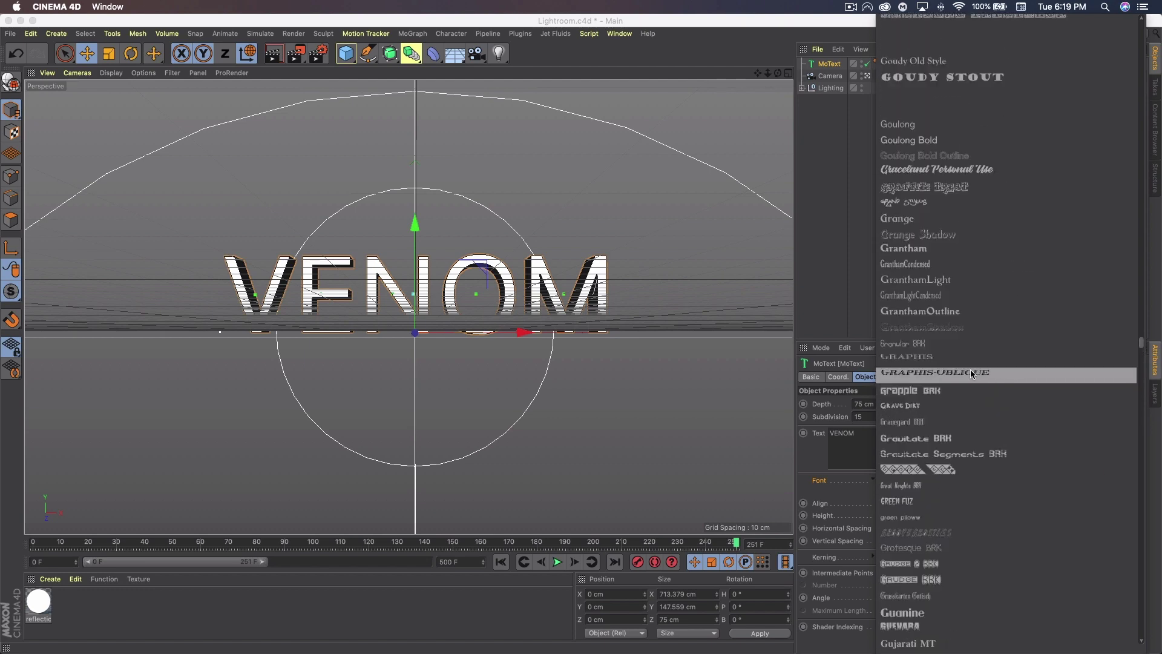
pyautogui.scroll(20, 973, 375)
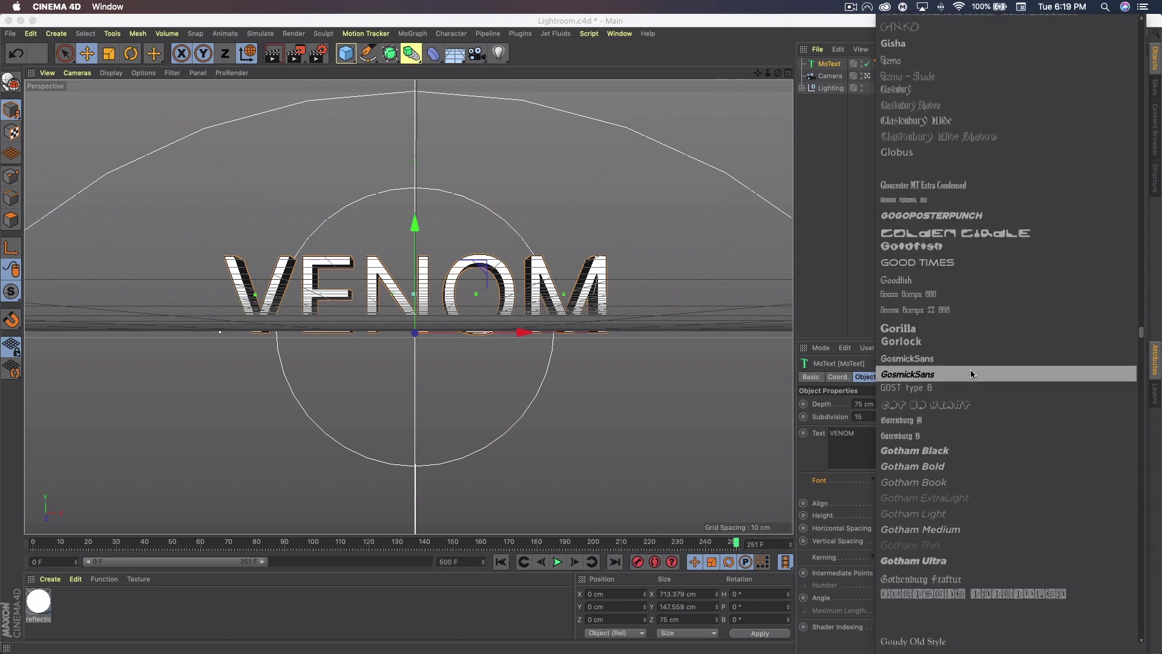
pyautogui.click(962, 447)
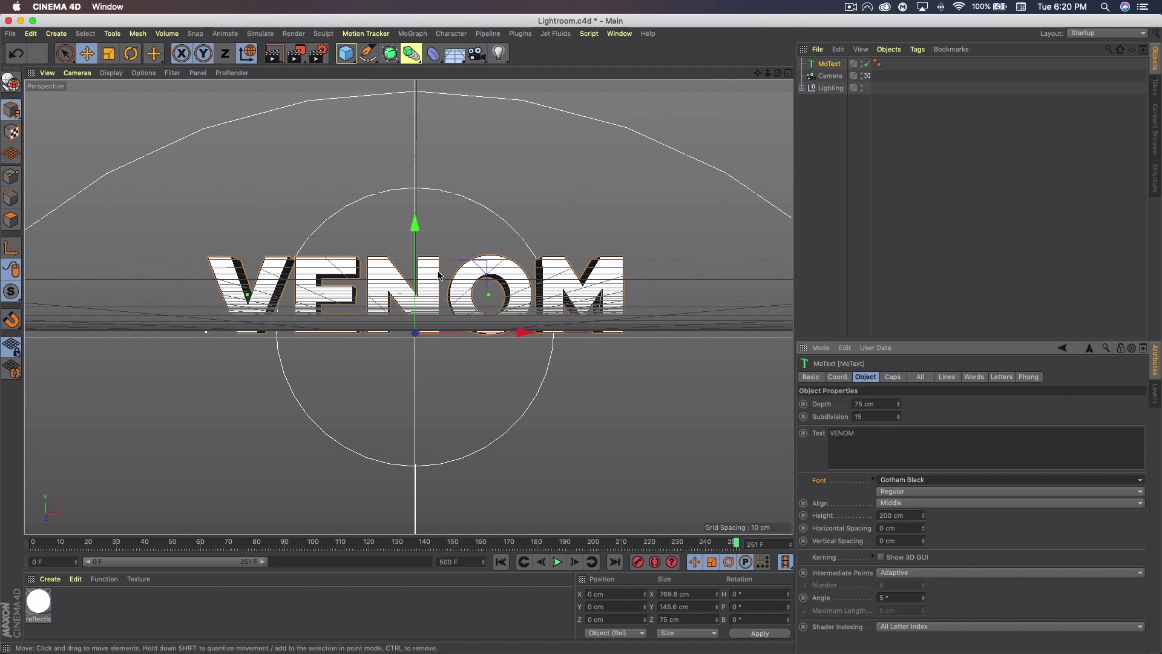
# Give the start and end caps fillets with a 1 cm radius each.
pyautogui.moveTo(778, 72); pyautogui.dragTo(778, 78)
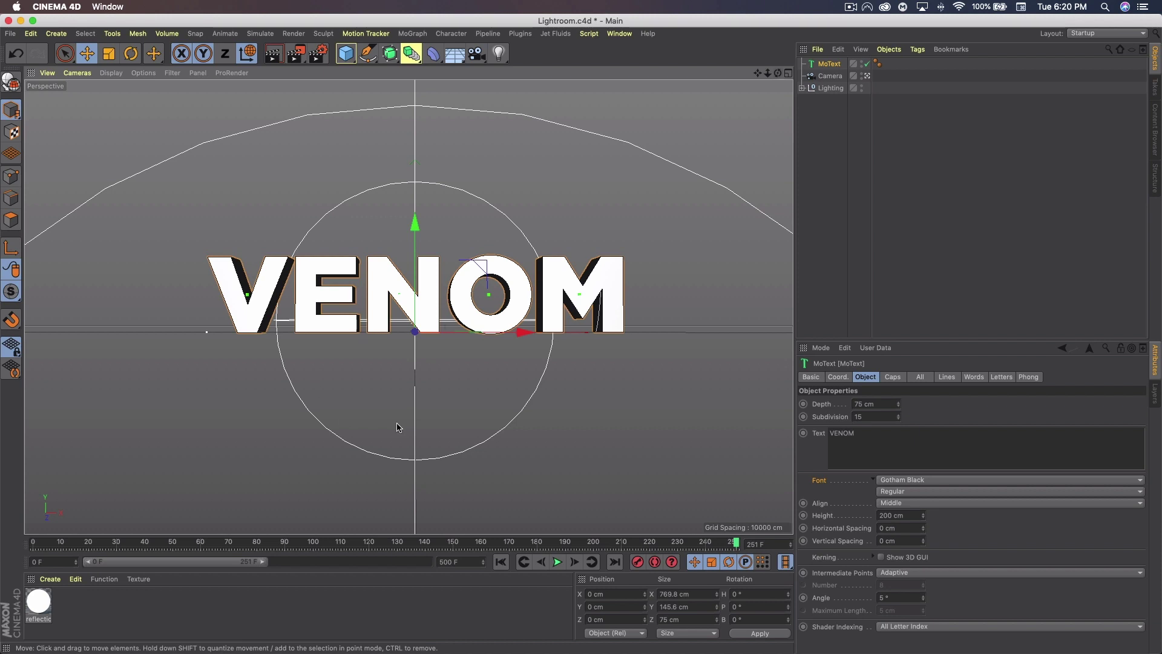
pyautogui.click(894, 377)
pyautogui.click(932, 404)
pyautogui.click(939, 444)
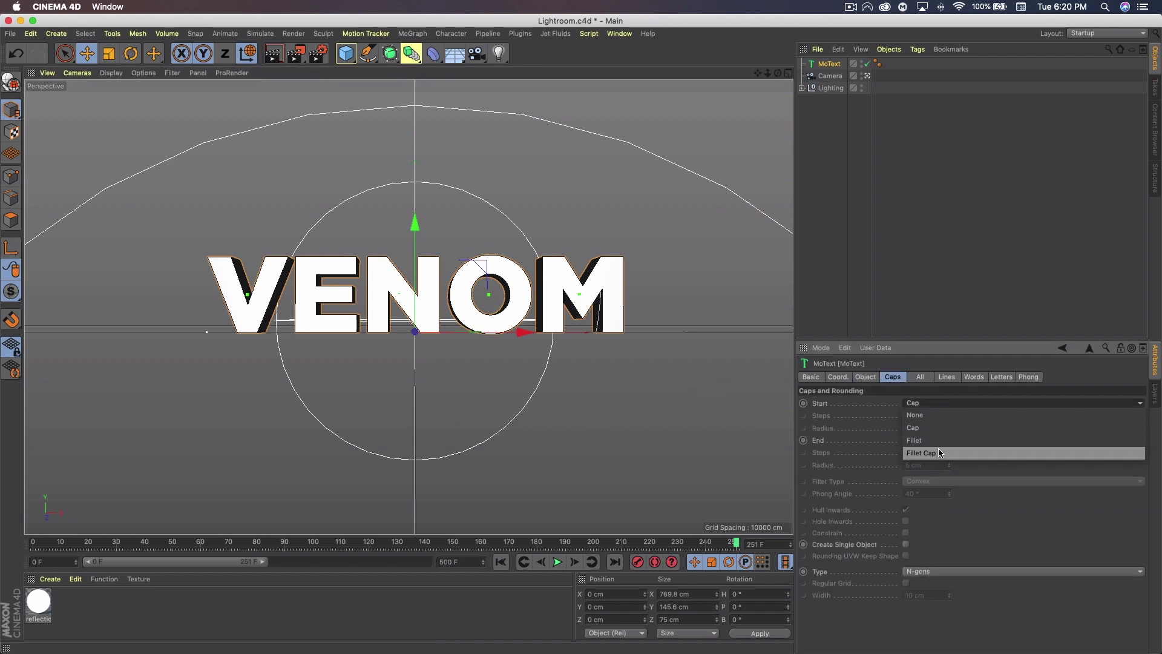
pyautogui.click(939, 442)
pyautogui.click(938, 479)
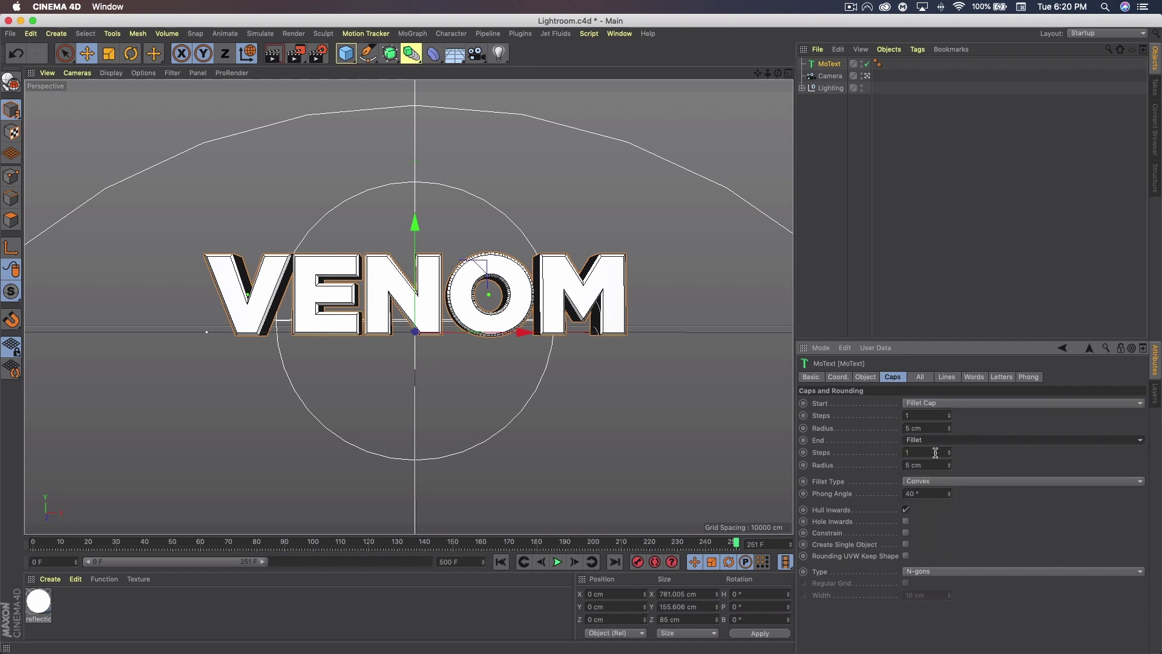
pyautogui.click(938, 440)
pyautogui.click(938, 489)
pyautogui.click(926, 429)
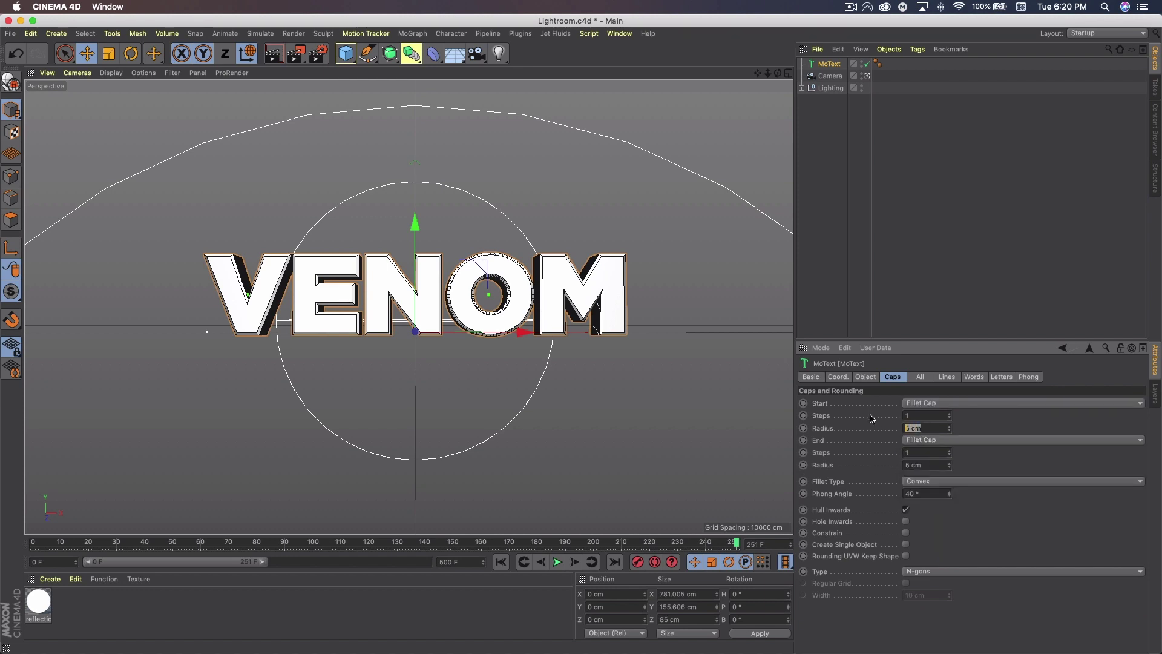
pyautogui.write('1')
pyautogui.click(913, 465)
pyautogui.write('1')
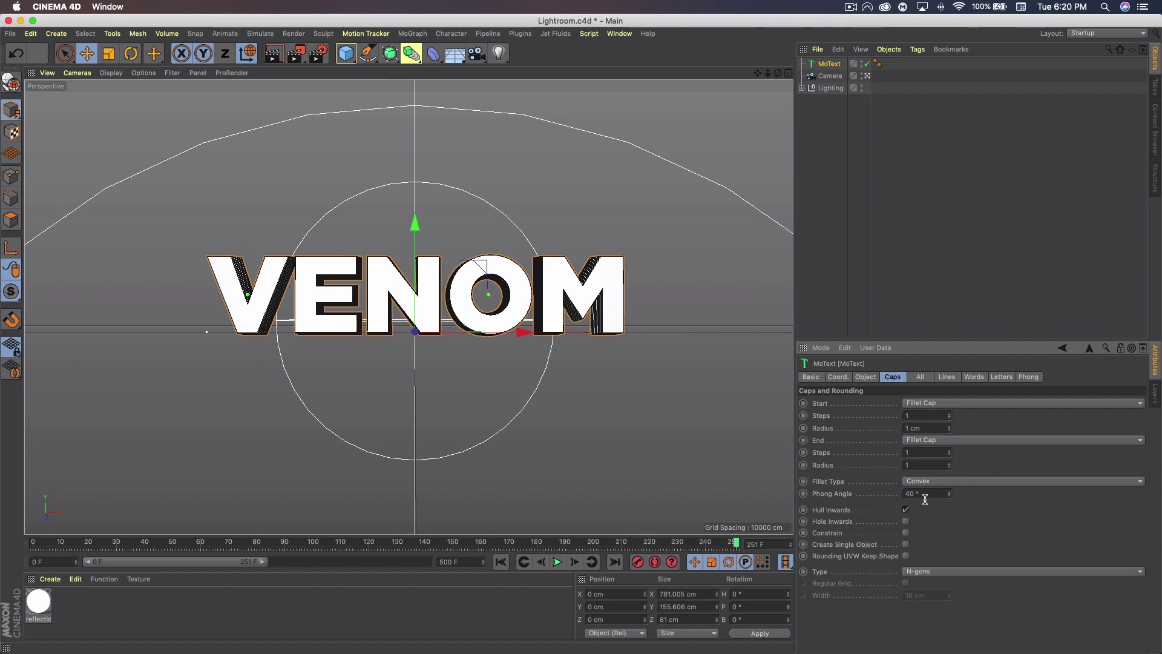
# Merge the text into a single object with a Triangles, Regular Grid cap mesh.
pyautogui.click(906, 544)
pyautogui.click(923, 572)
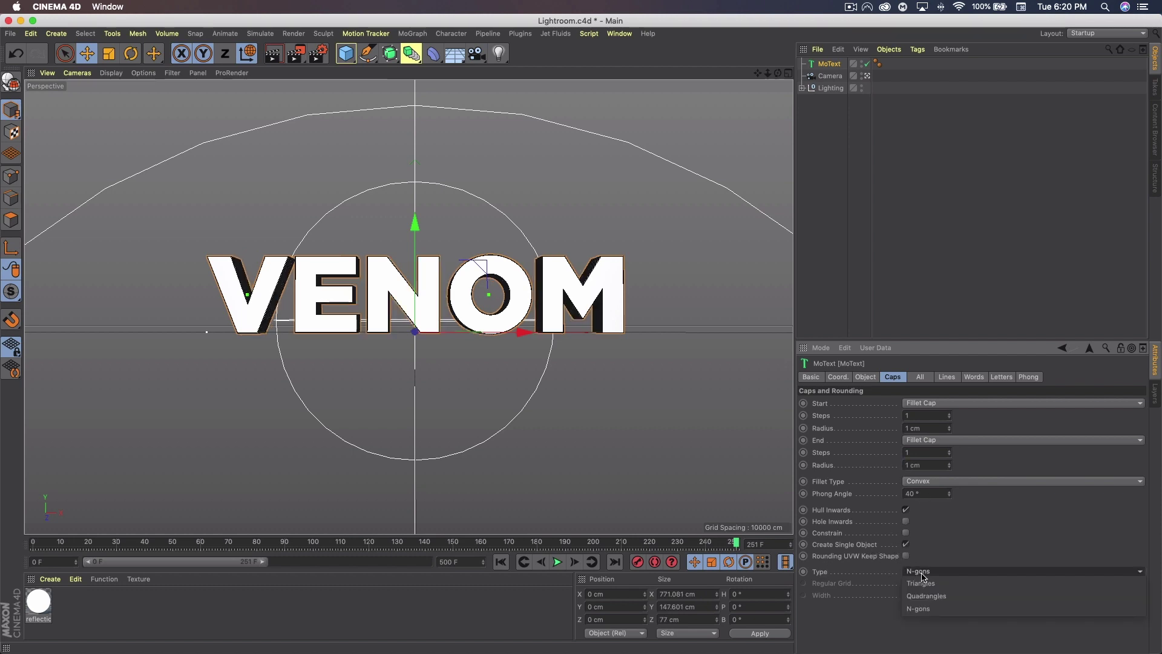
pyautogui.click(921, 583)
pyautogui.click(906, 583)
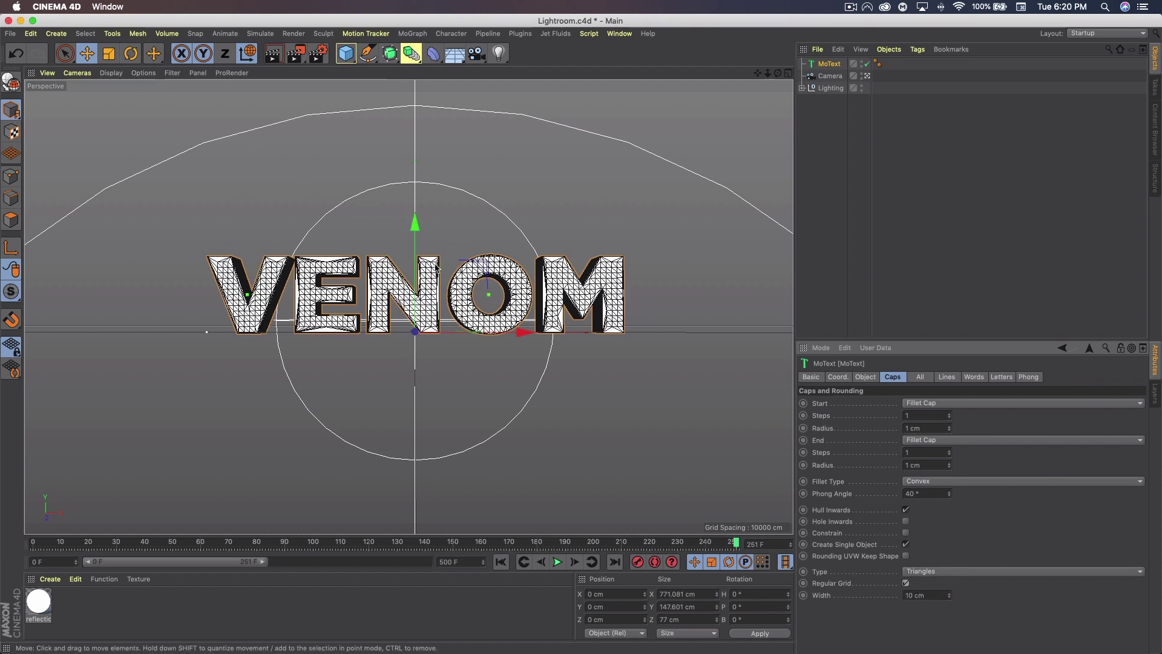
# Switch the viewport display to Gouraud Shading.
pyautogui.click(110, 72)
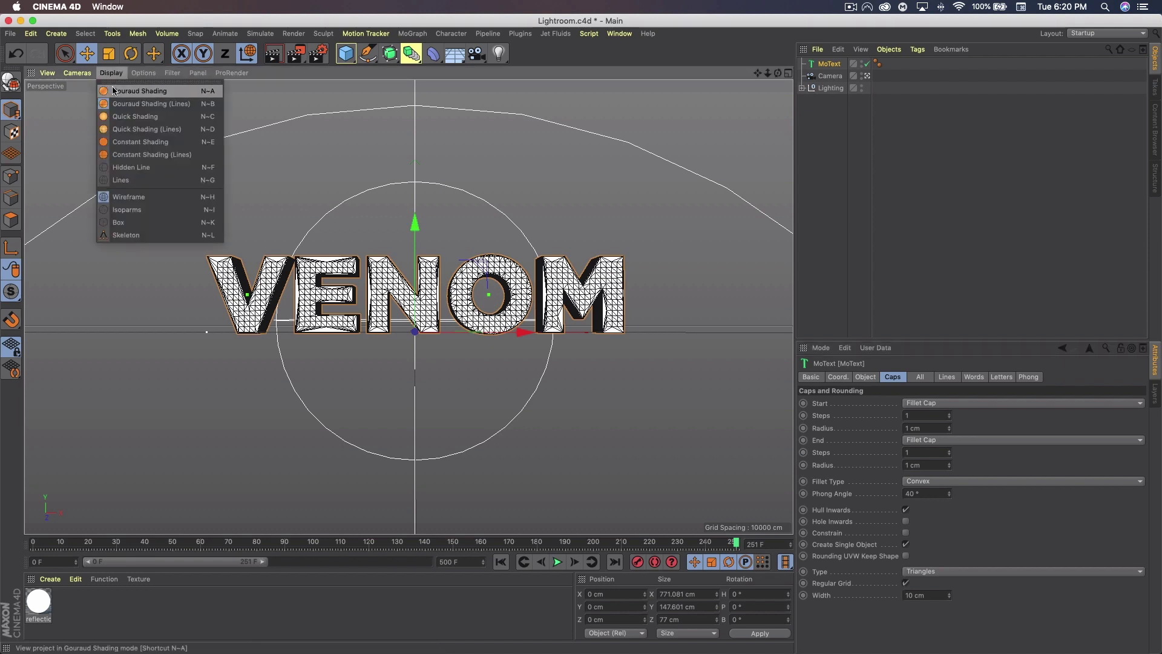
pyautogui.click(155, 105)
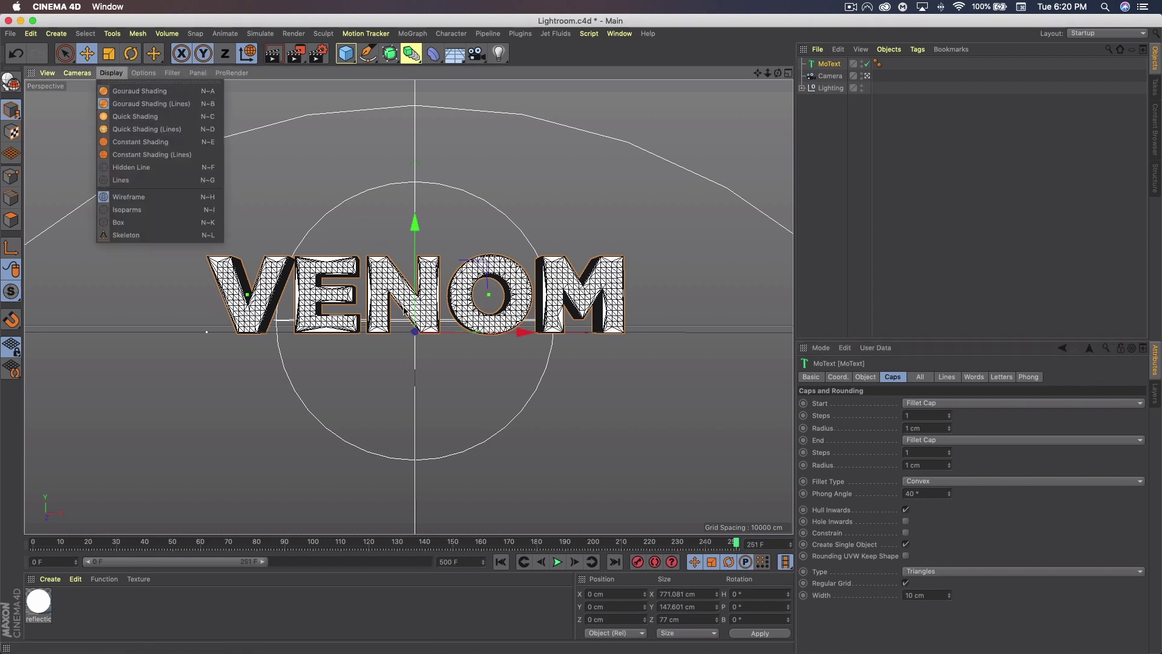
pyautogui.click(158, 92)
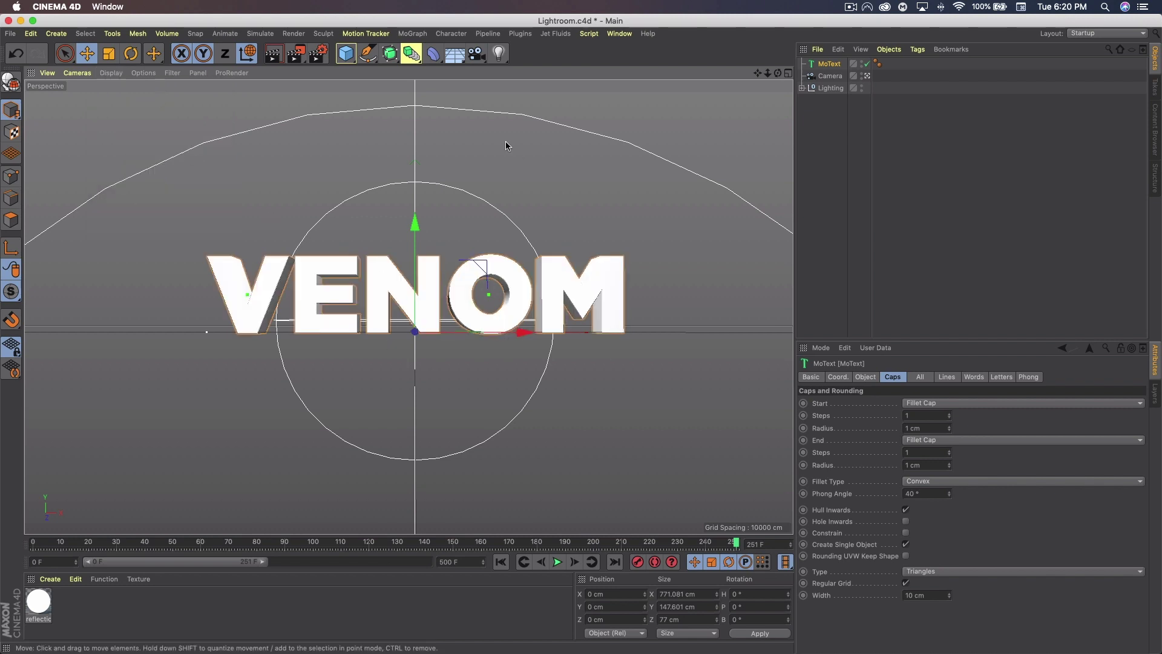
pyautogui.click(413, 33)
pyautogui.moveTo(428, 58)
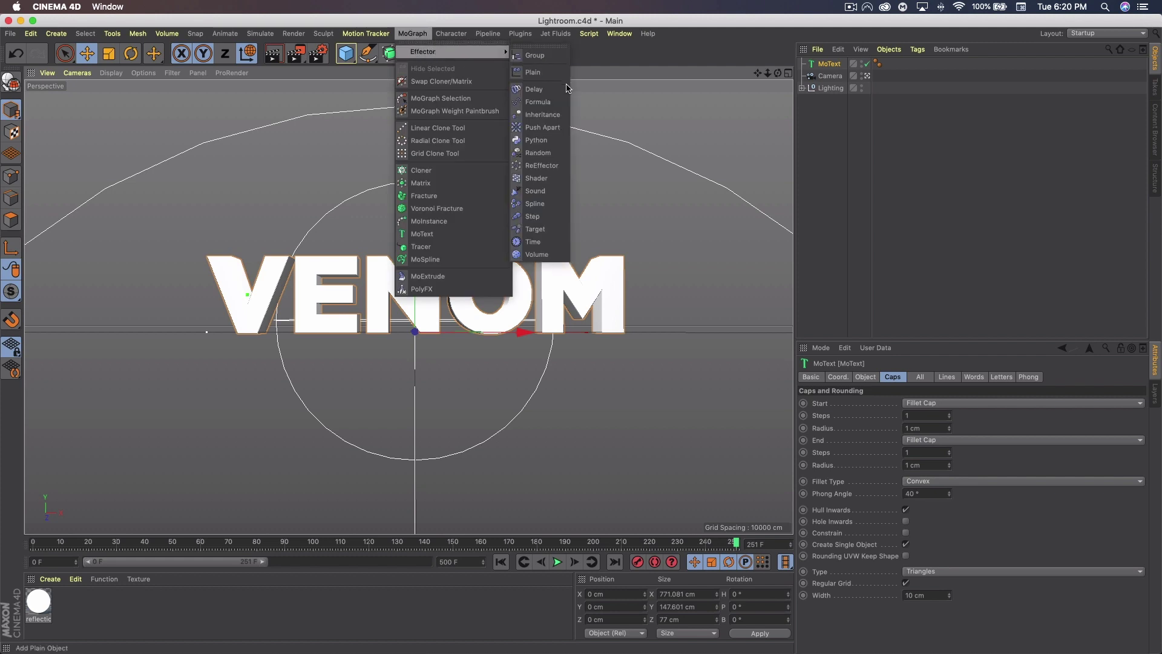
# Add a Random effector with position jitter of 11, 7 and 7 cm.
pyautogui.click(538, 152)
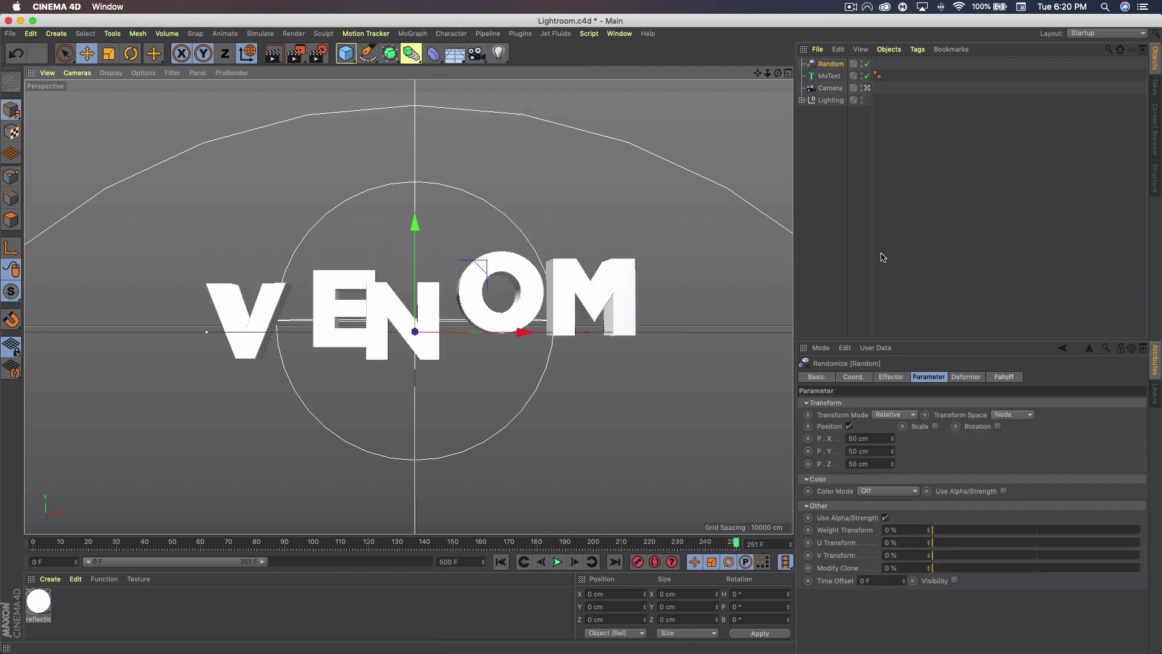
pyautogui.click(882, 435)
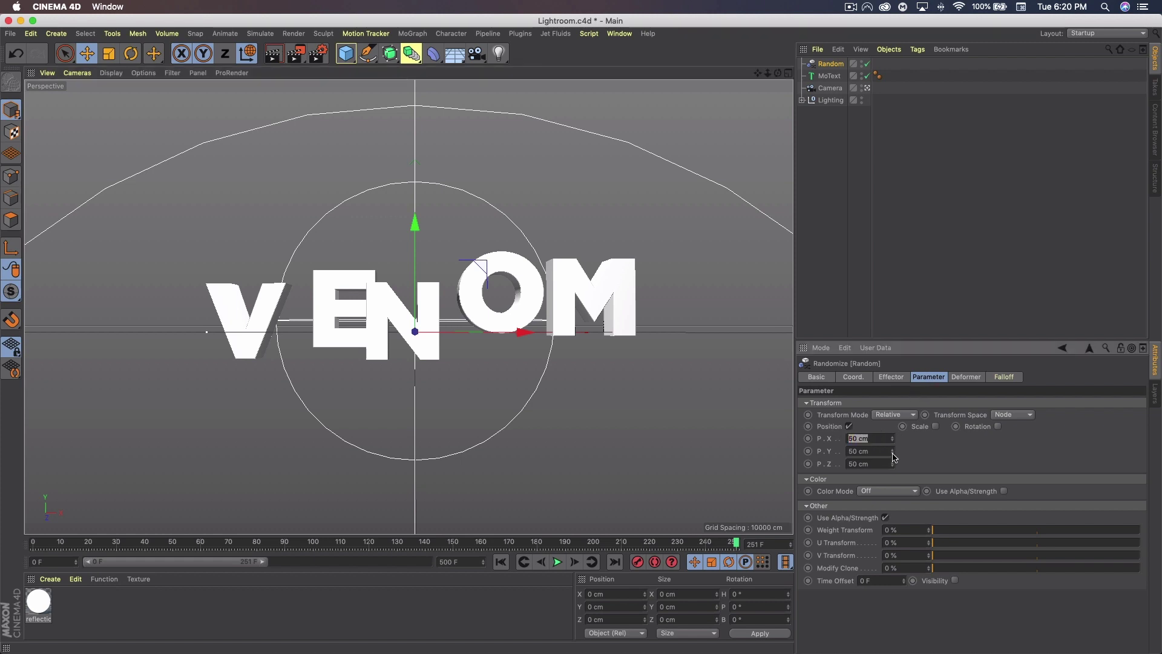
pyautogui.write('11')
pyautogui.press('Tab')
pyautogui.write('7')
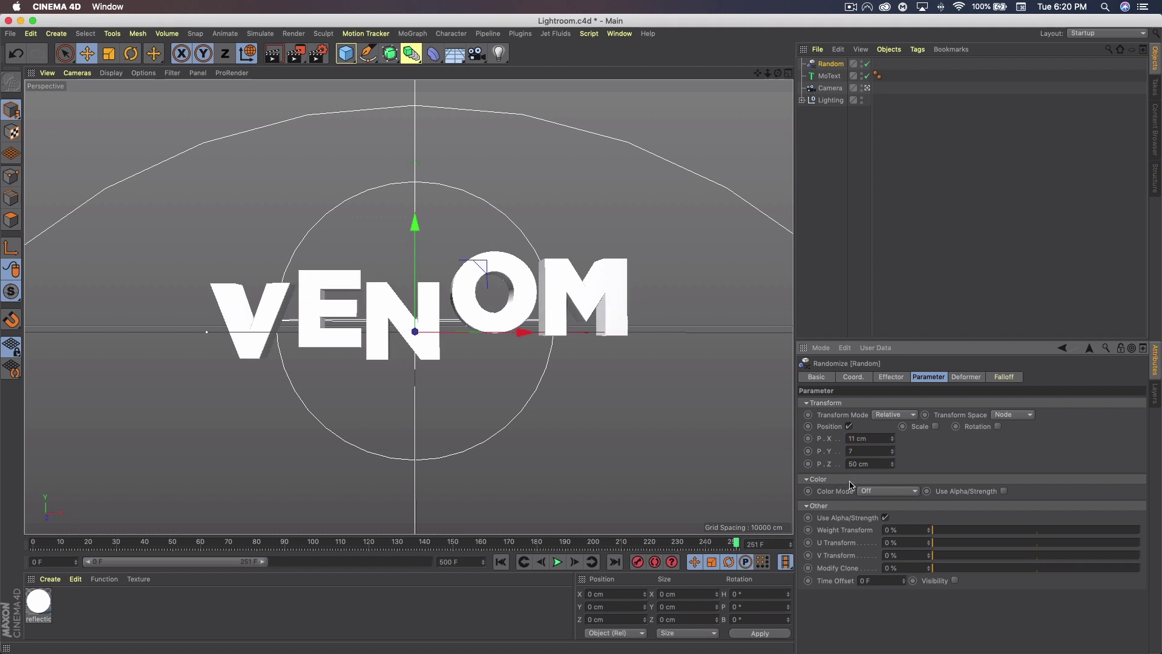
pyautogui.press('Tab')
pyautogui.write('7')
pyautogui.press('Tab')
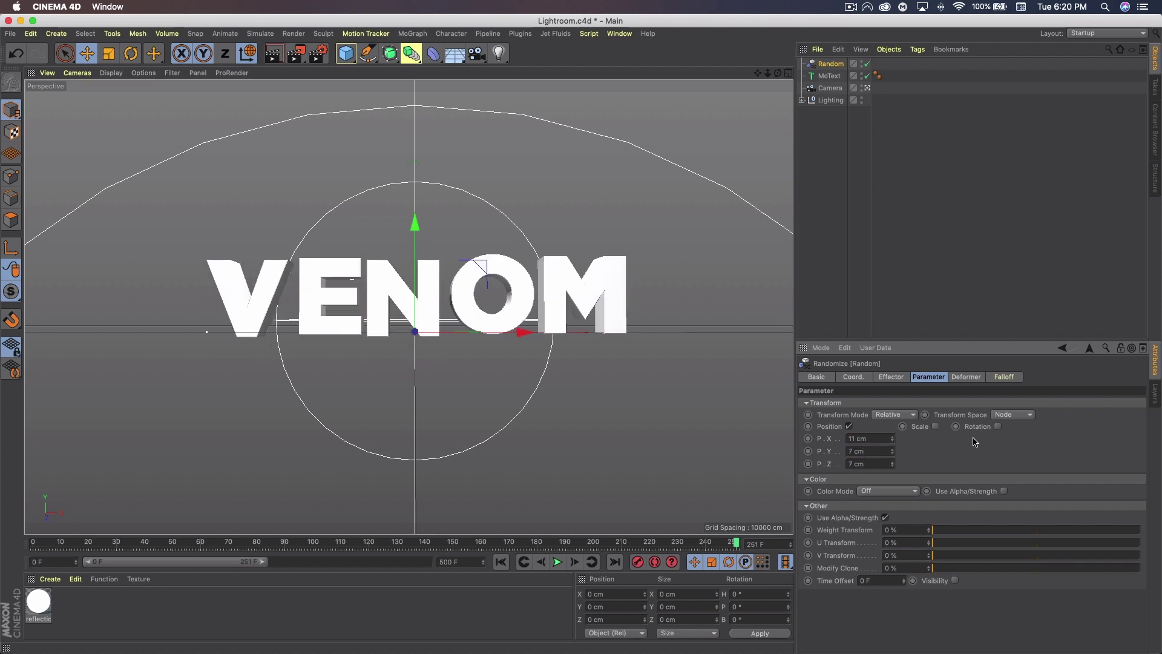
# Enable rotation jitter with H -36°, P -26° and B 2°.
pyautogui.click(999, 427)
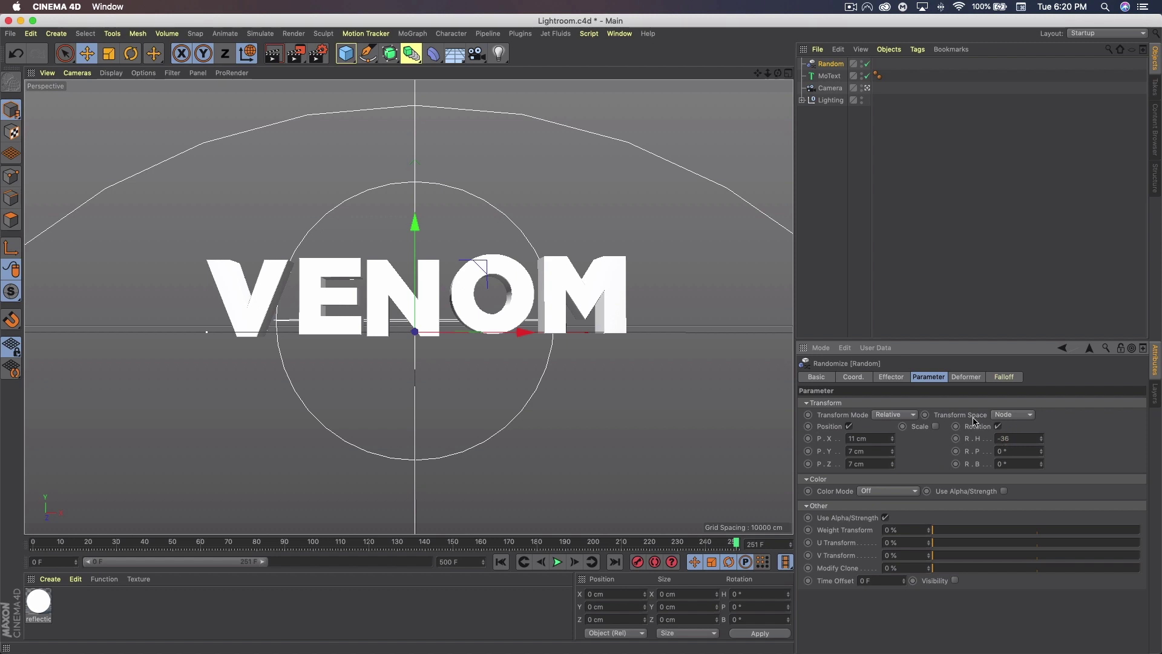
pyautogui.write('-36')
pyautogui.press('Tab')
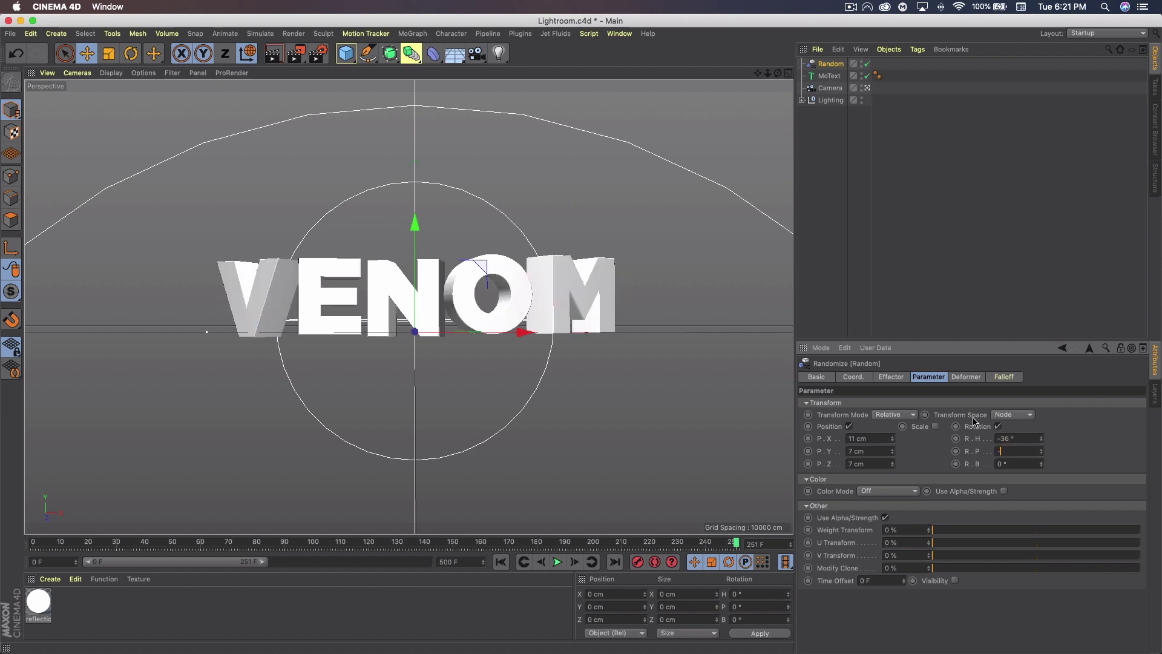
pyautogui.press('Tab')
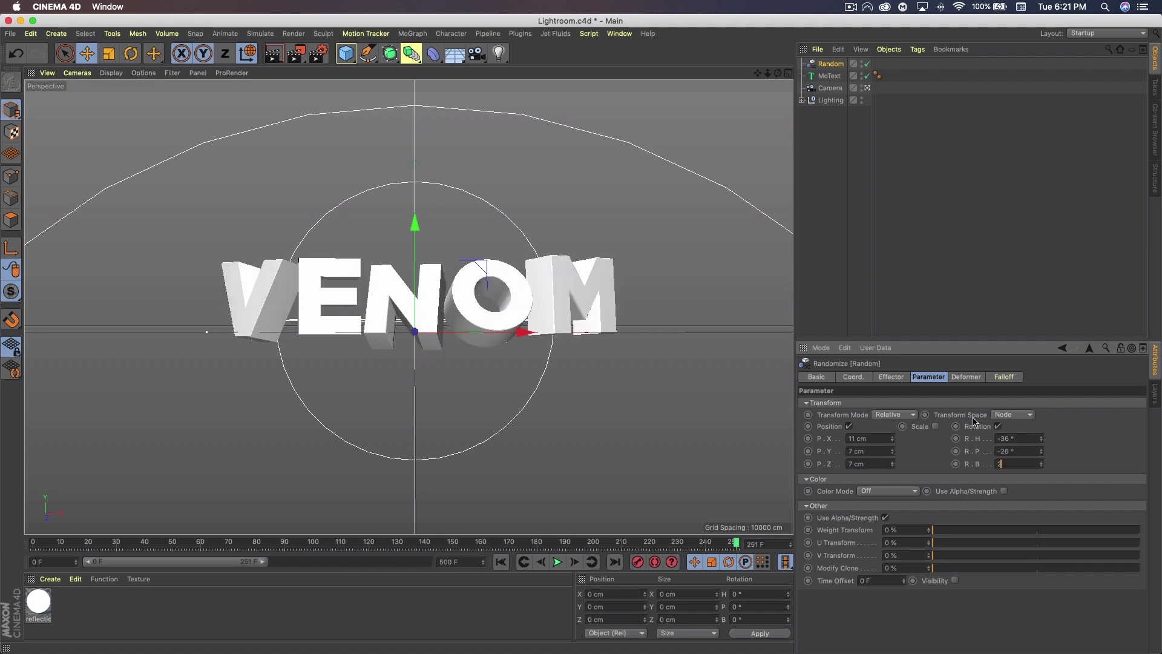
pyautogui.press('Return')
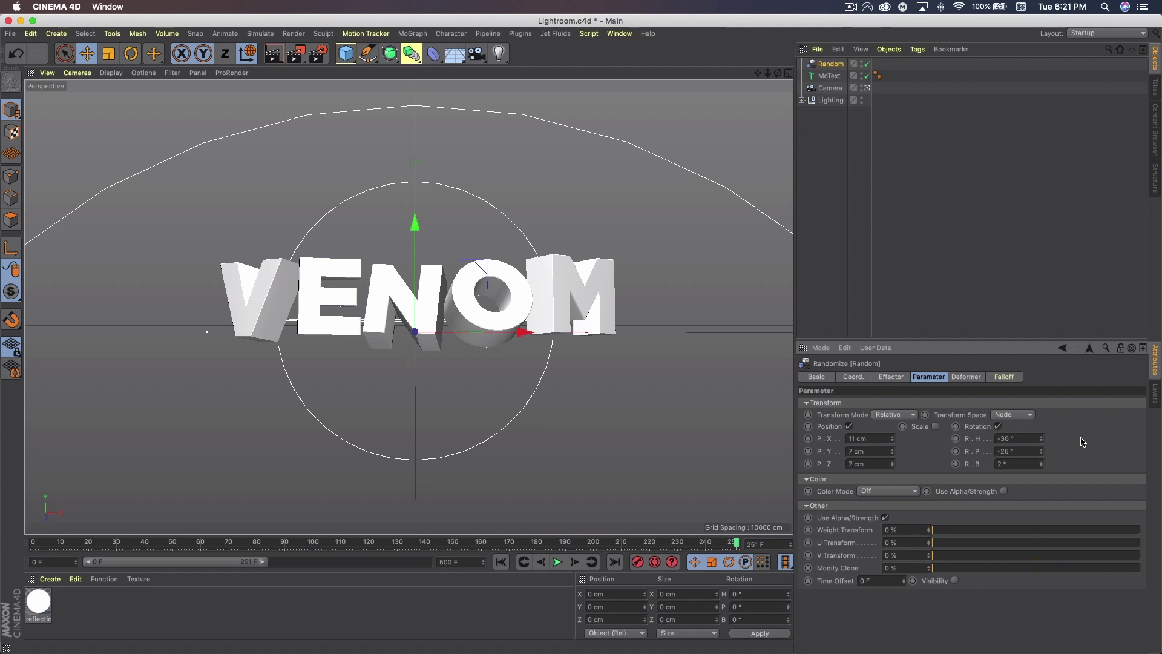
# Add a Voronoi Fracture and nest the MoText inside it.
pyautogui.click(412, 34)
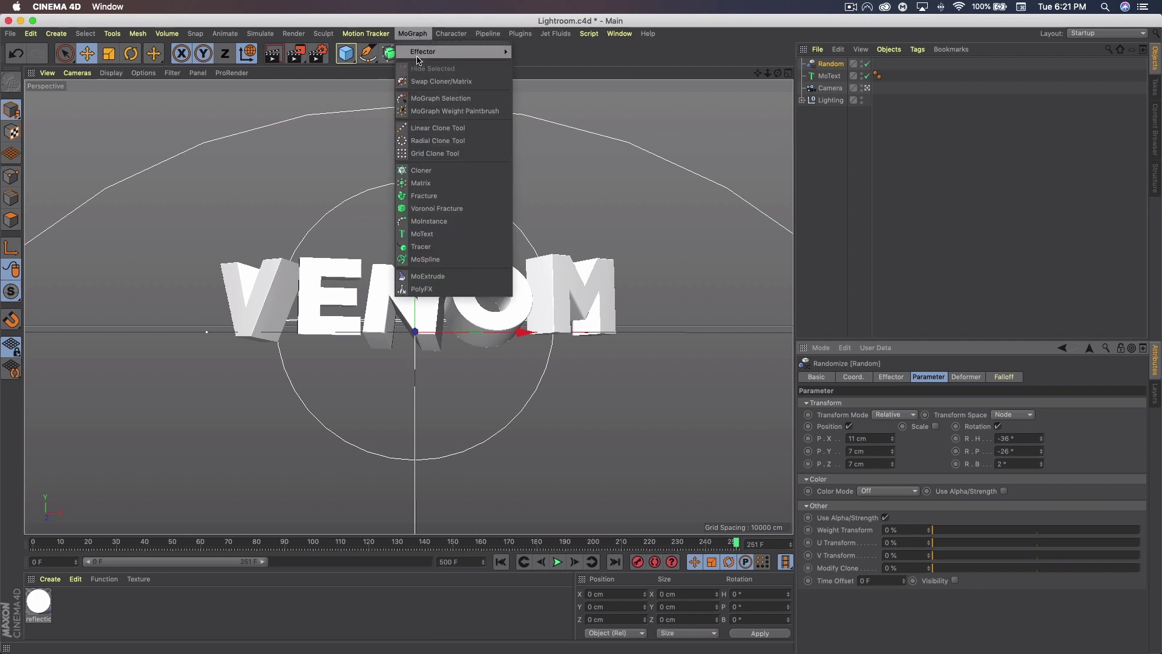
pyautogui.click(439, 208)
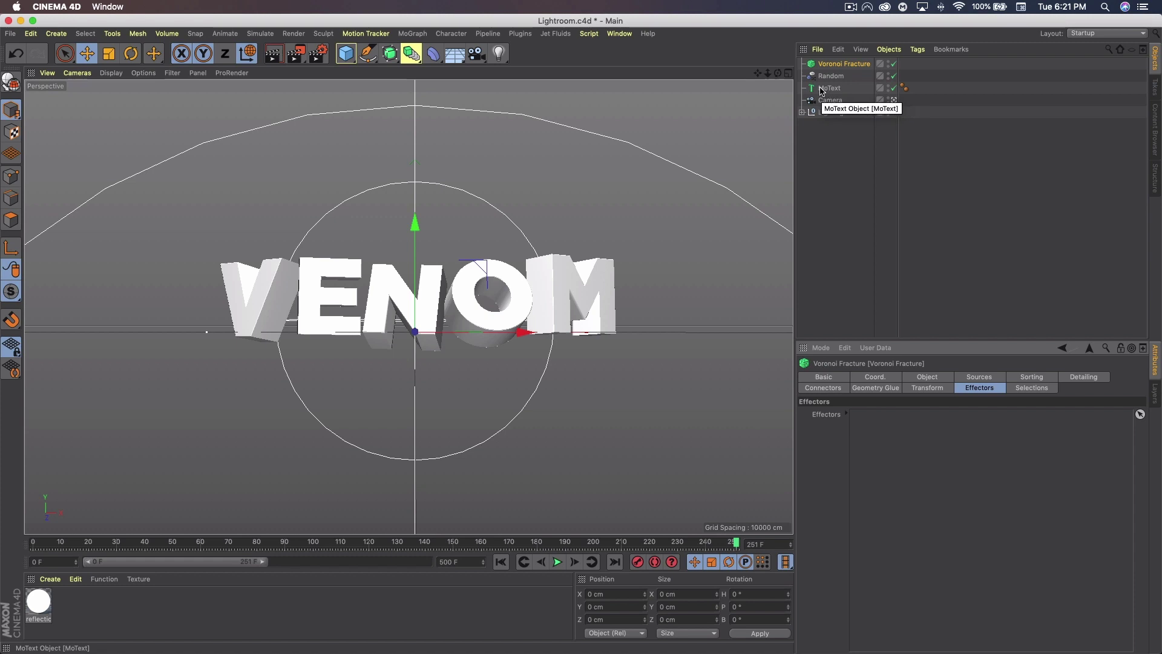
pyautogui.moveTo(822, 90); pyautogui.dragTo(839, 64)
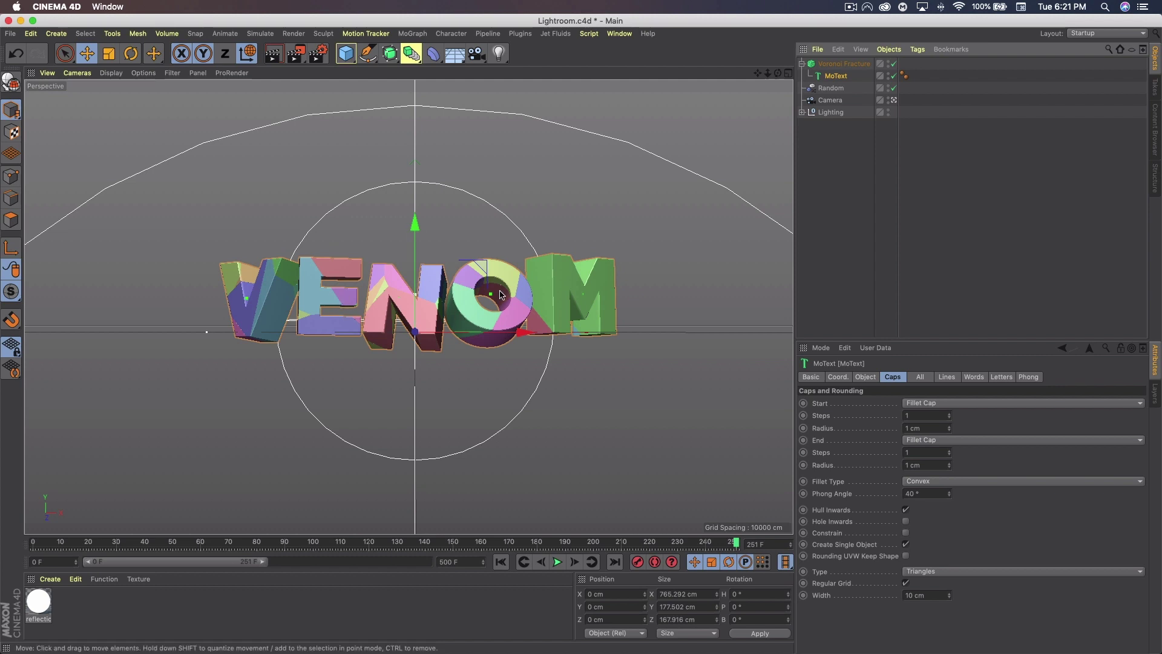
pyautogui.click(836, 66)
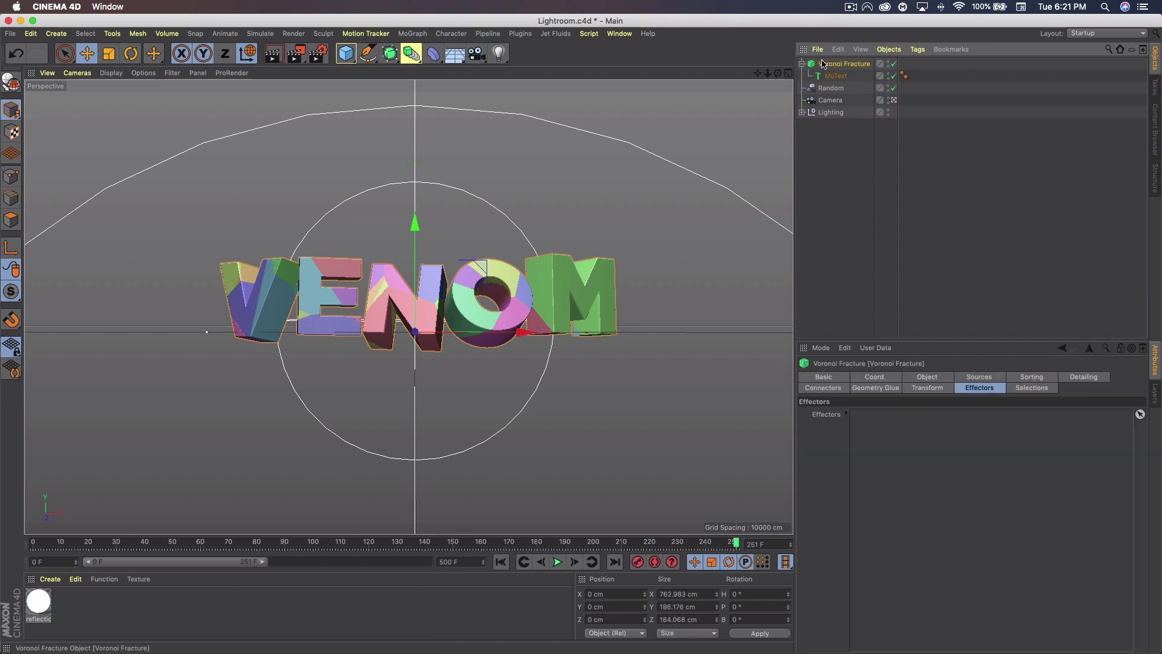
# Set Offset Fragments to 5 cm and make the fragments Hull Only, 3 cm thick.
pyautogui.click(938, 379)
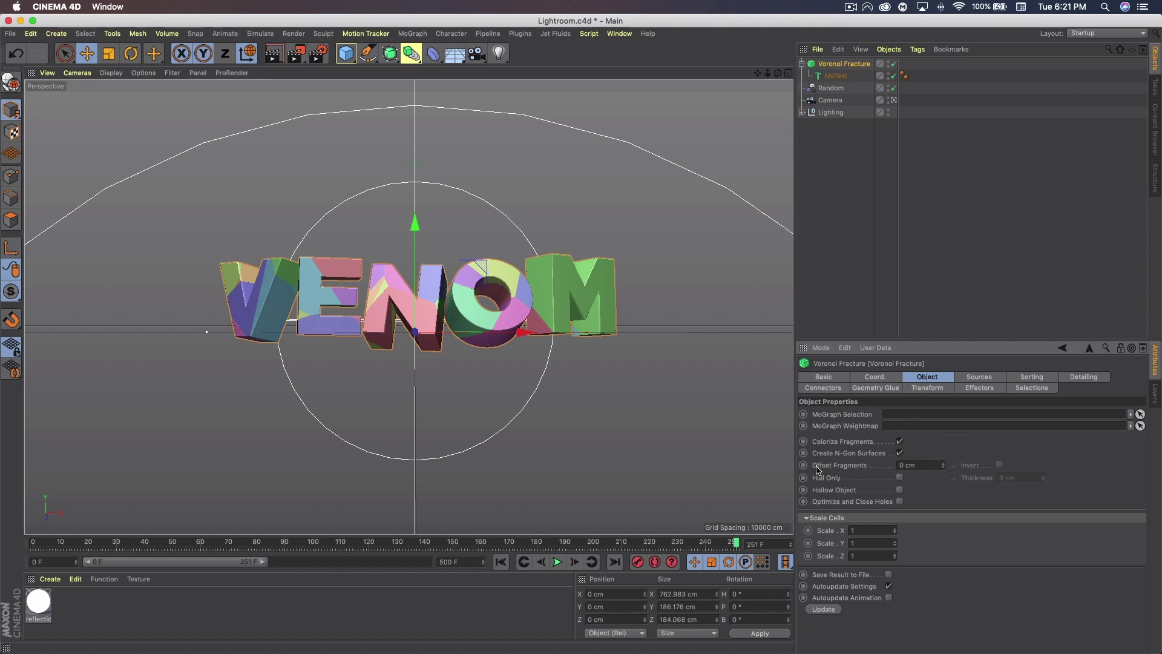
pyautogui.doubleClick(926, 466)
pyautogui.write('5')
pyautogui.press('Return')
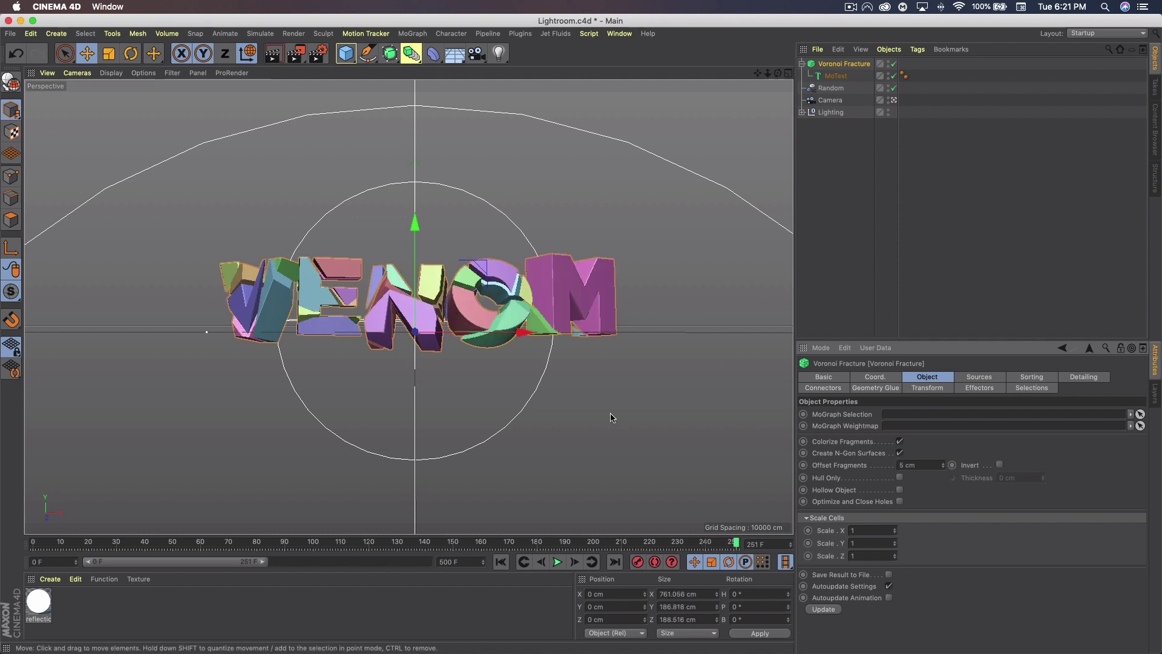
pyautogui.click(901, 479)
pyautogui.doubleClick(1017, 478)
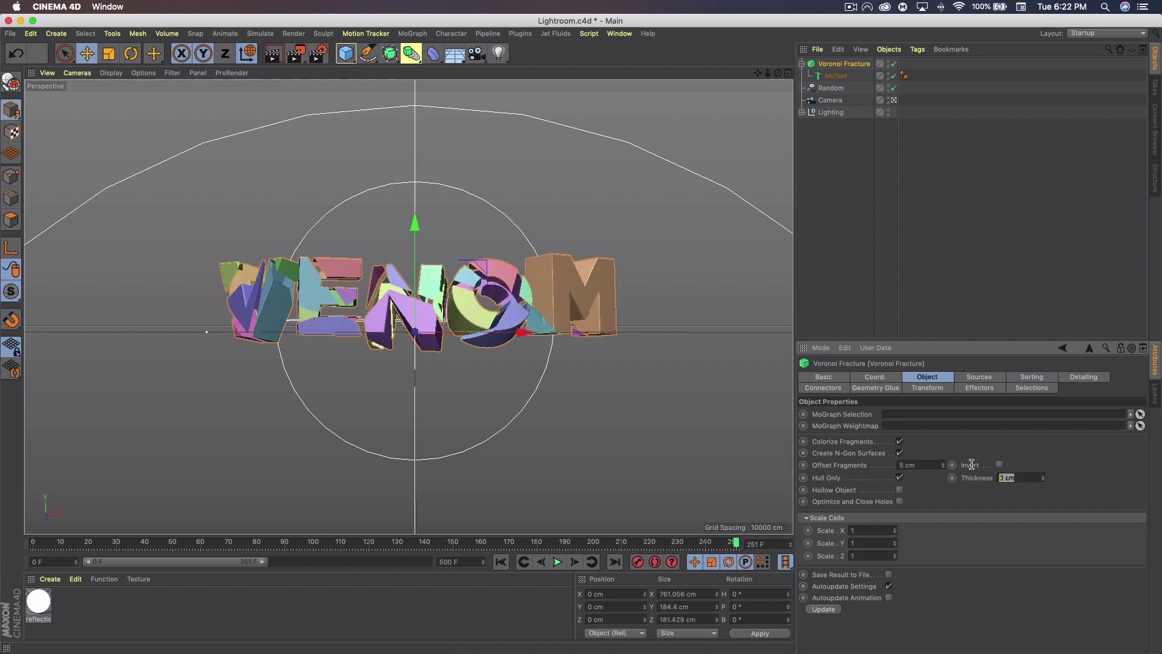
pyautogui.write('3')
pyautogui.press('Return')
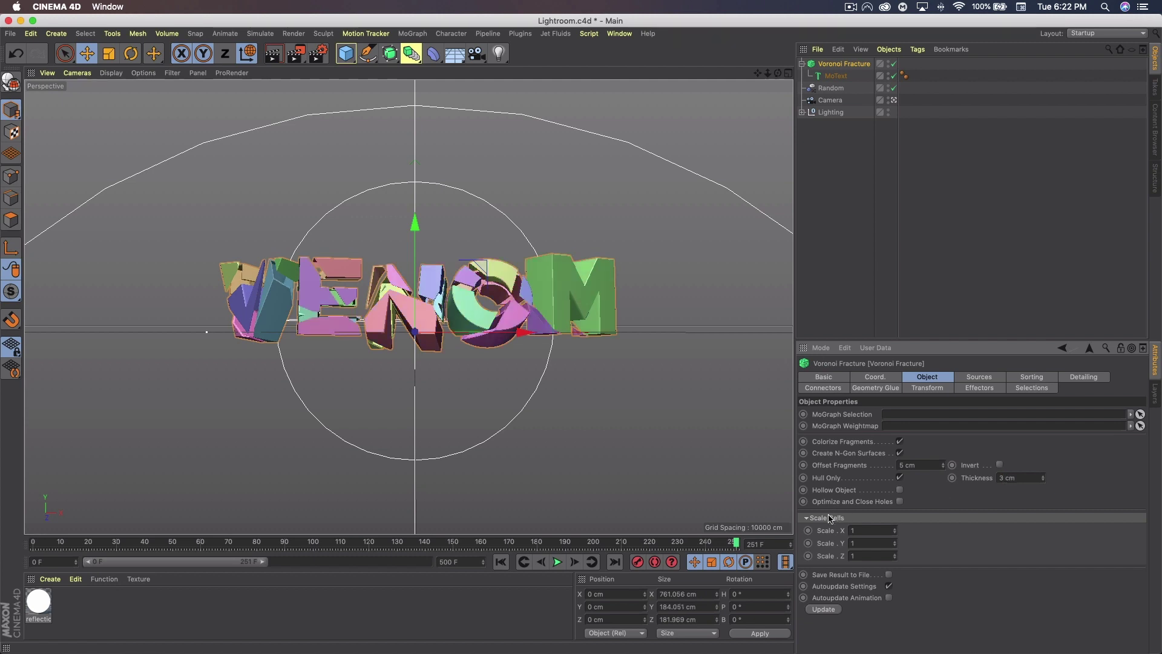
# Scale the Voronoi cells to 10 on X.
pyautogui.click(859, 518)
pyautogui.click(858, 518)
pyautogui.doubleClick(878, 527)
pyautogui.write('10')
pyautogui.press('Return')
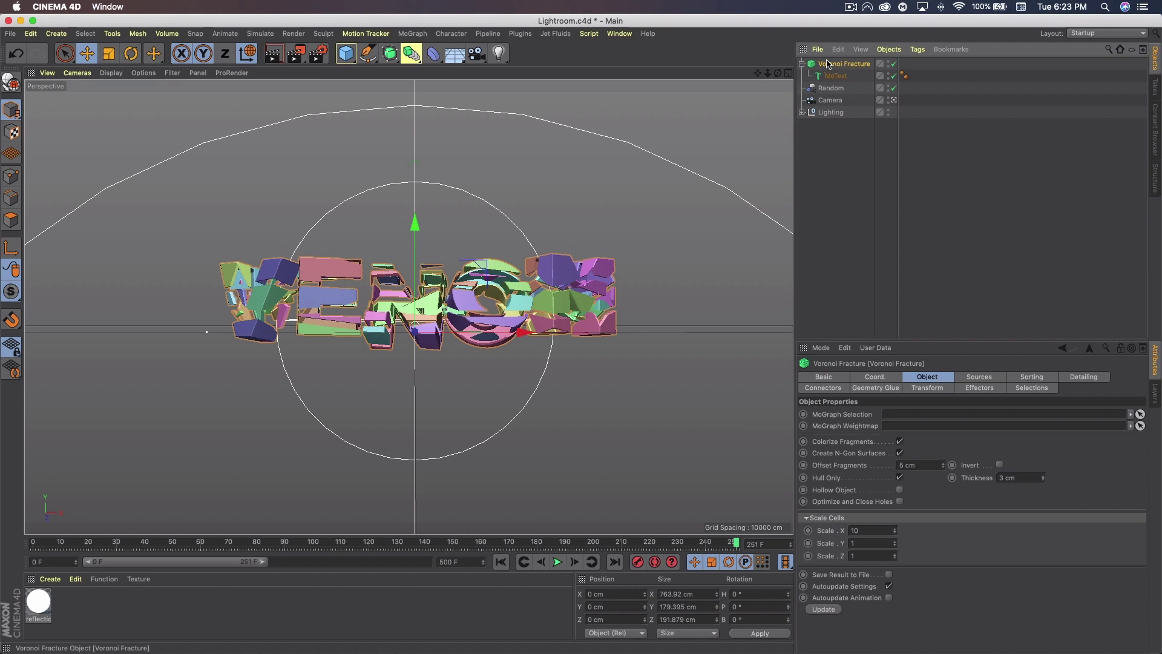
# Add a second Random effector with position jitter of -9, 5 and 8 cm.
pyautogui.click(412, 33)
pyautogui.moveTo(485, 51)
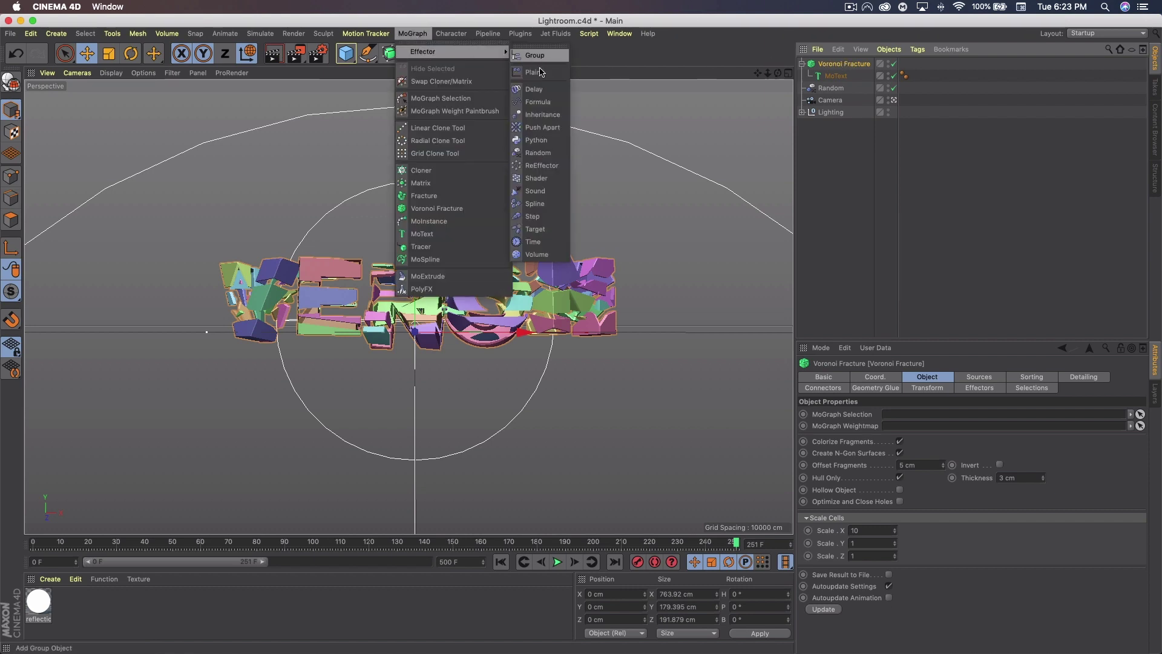
pyautogui.click(538, 152)
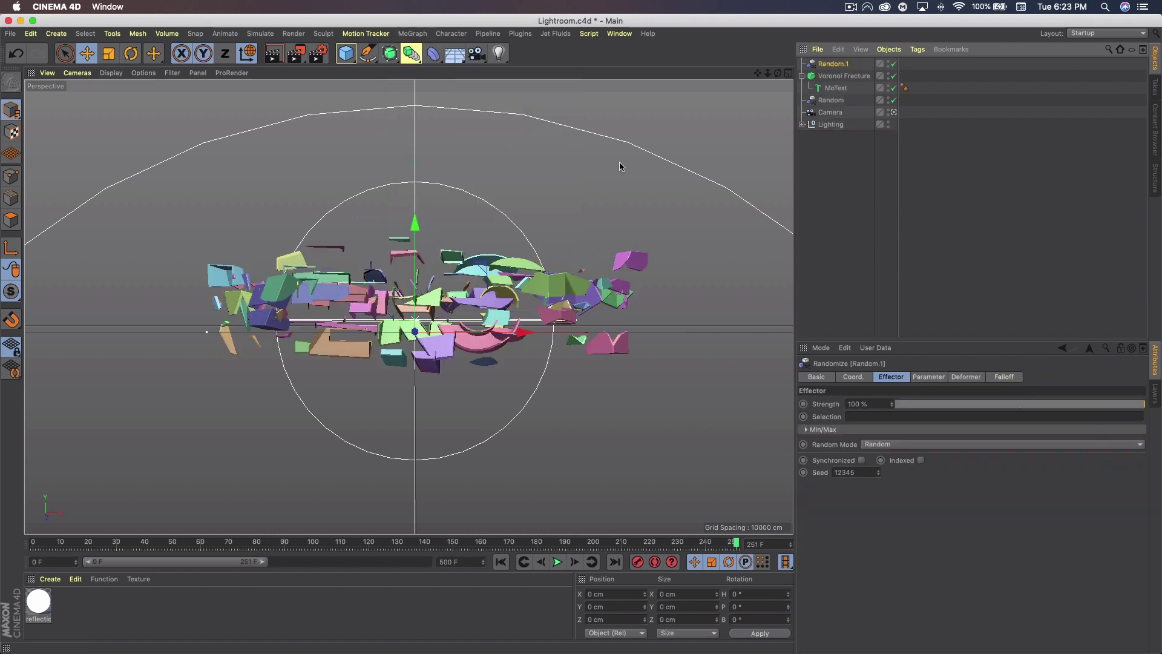
pyautogui.click(931, 378)
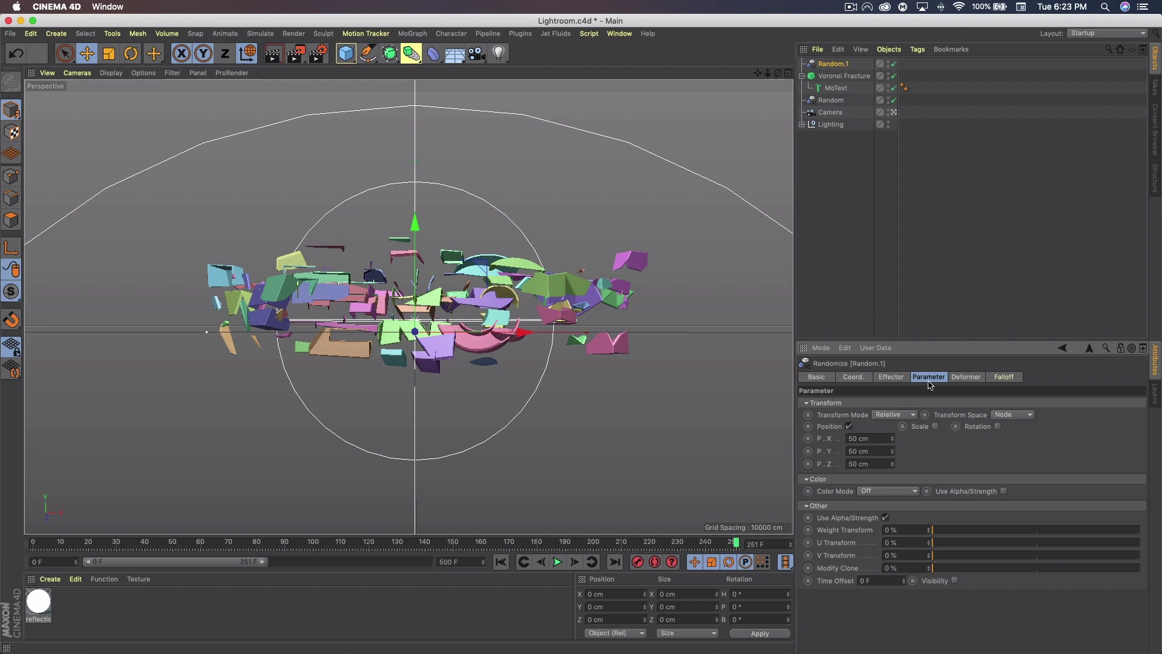
pyautogui.moveTo(879, 437); pyautogui.dragTo(822, 431)
pyautogui.press('BackSpace')
pyautogui.press('Tab')
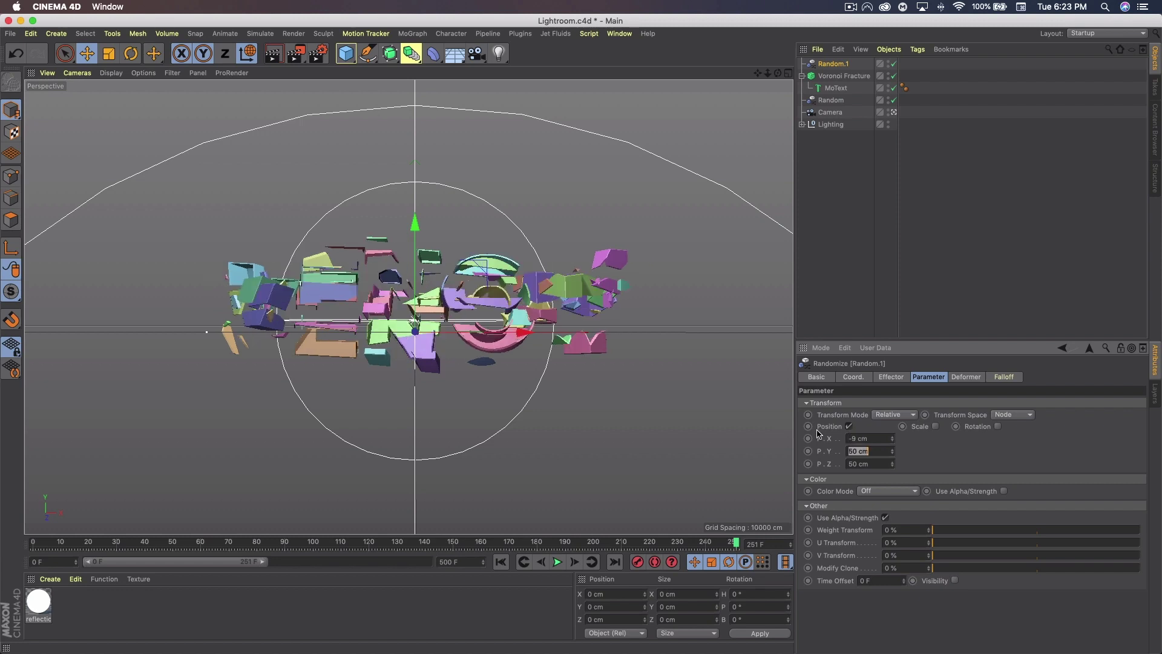
pyautogui.write('5')
pyautogui.press('Tab')
pyautogui.write('8')
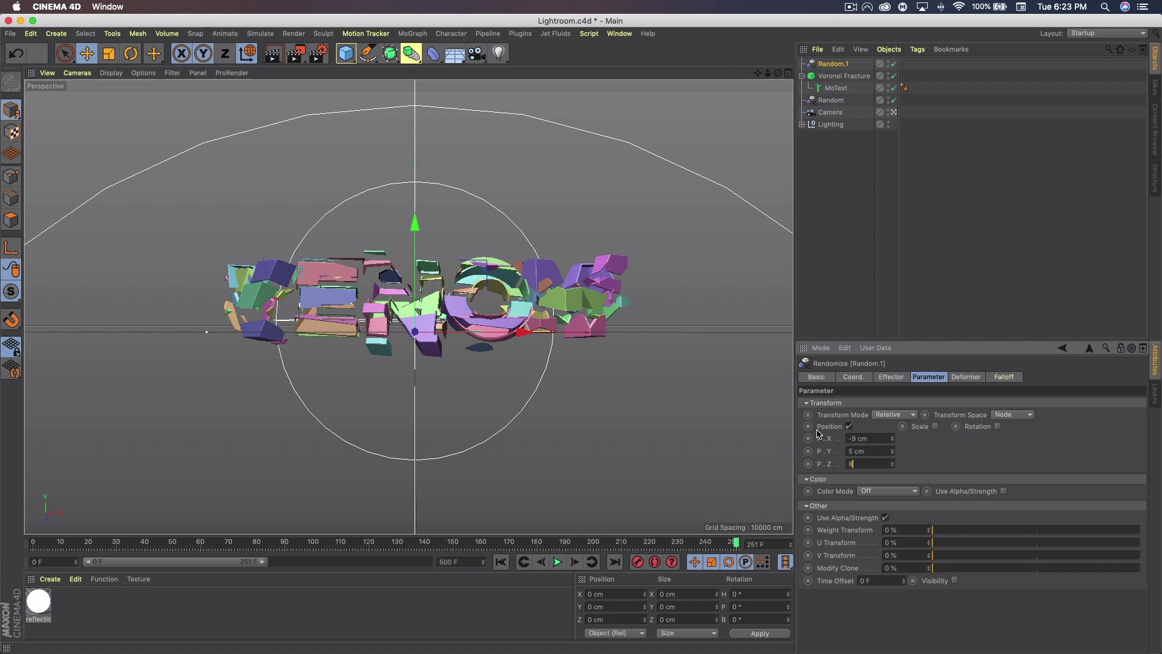
pyautogui.press('Return')
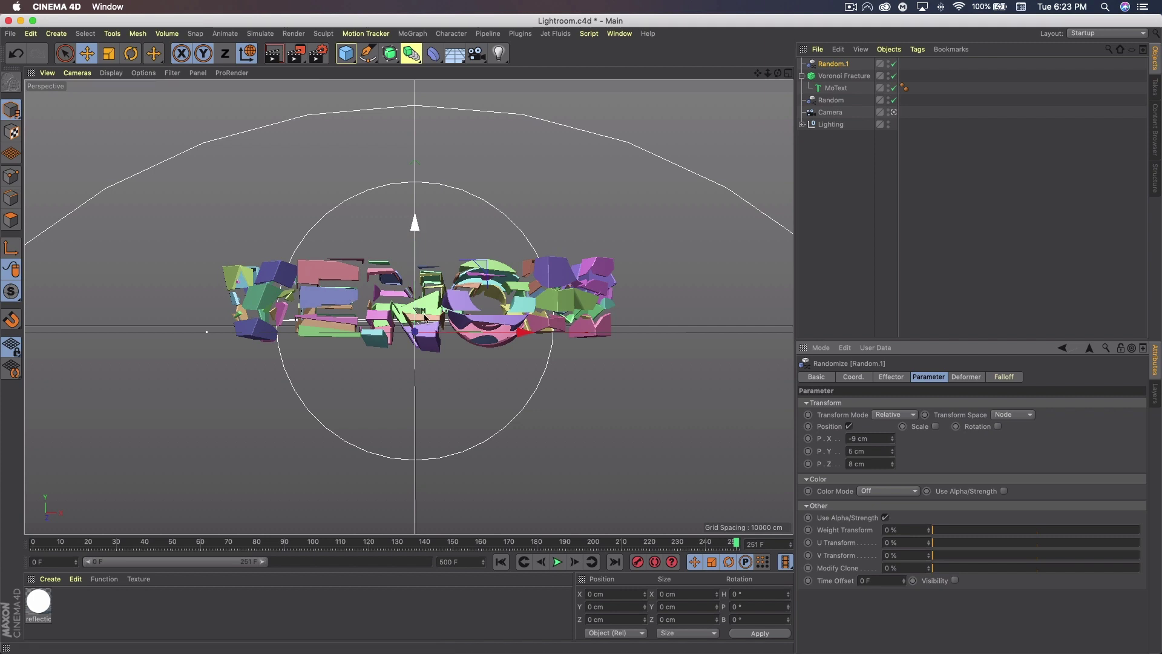
# Lower Random.1's Z offset to 6 cm and Y offset to 3 cm.
pyautogui.doubleClick(893, 466)
pyautogui.doubleClick(894, 455)
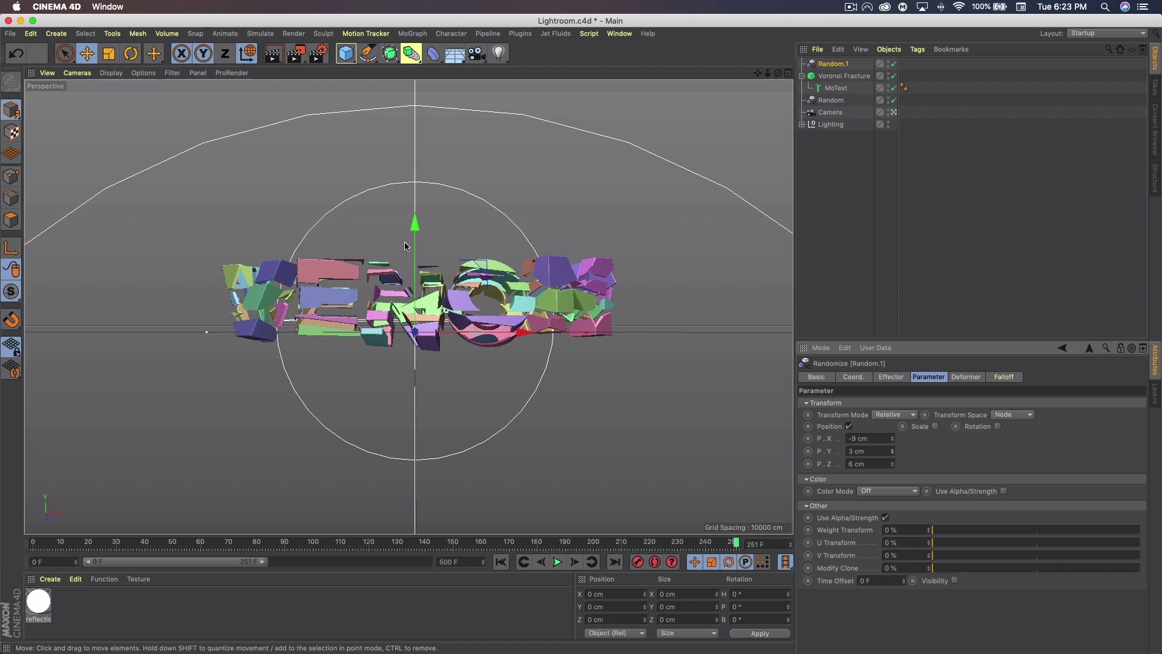
pyautogui.click(173, 38)
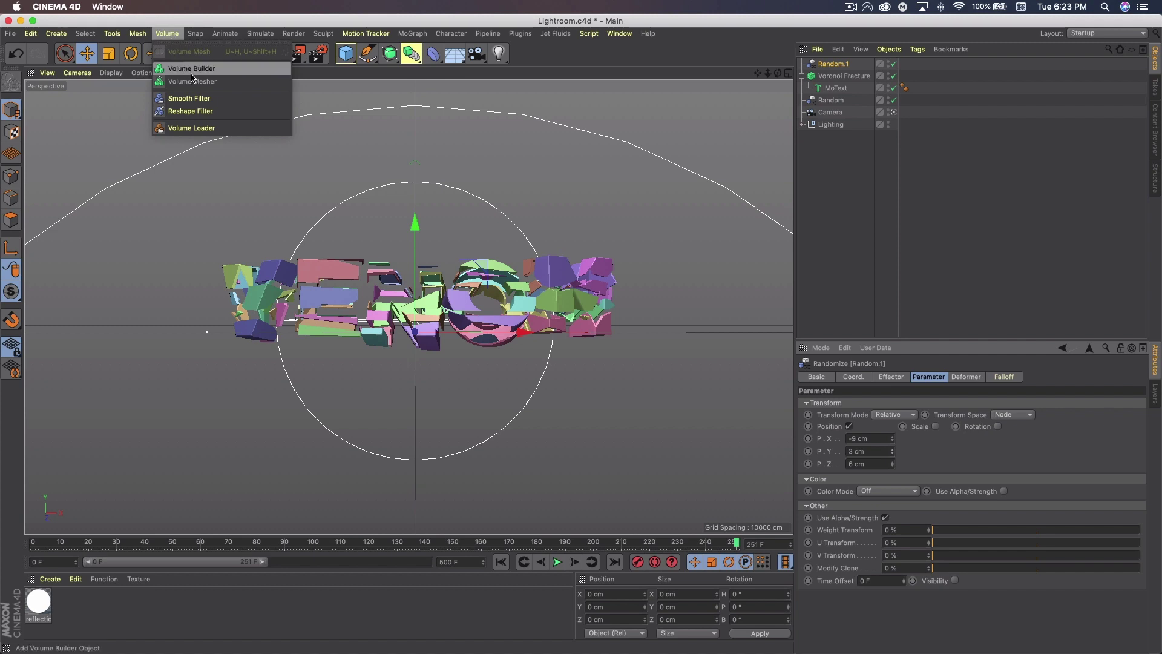
# Add a Volume Builder and a Volume Mesher, placing the Builder inside the Mesher.
pyautogui.click(191, 70)
pyautogui.click(166, 35)
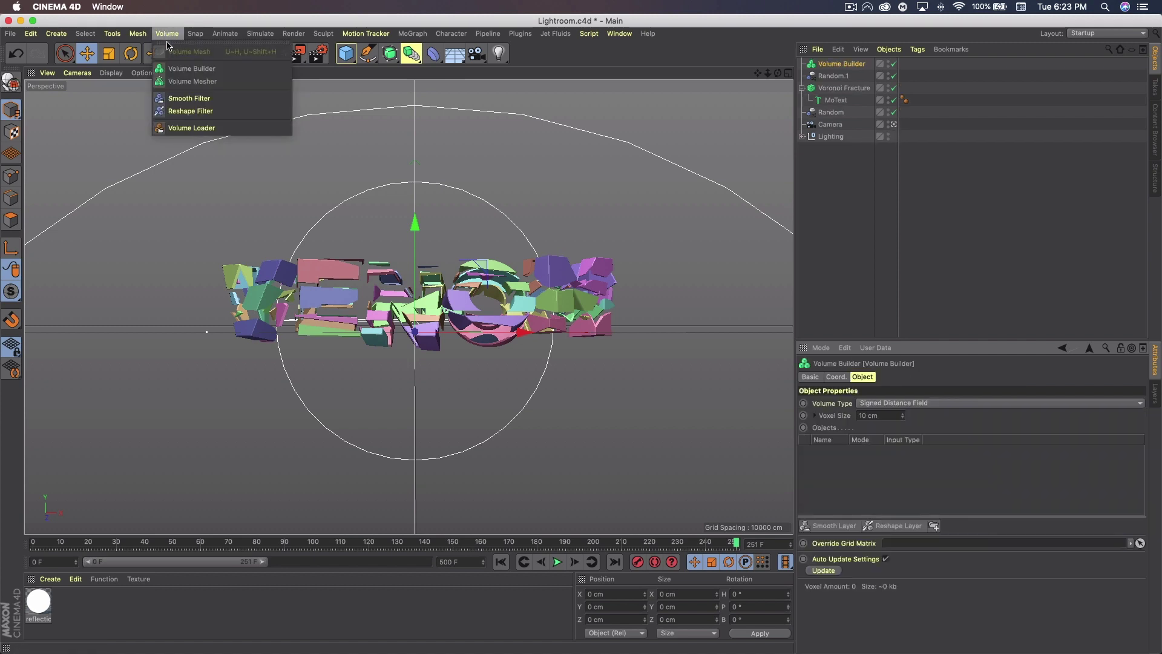
pyautogui.click(189, 83)
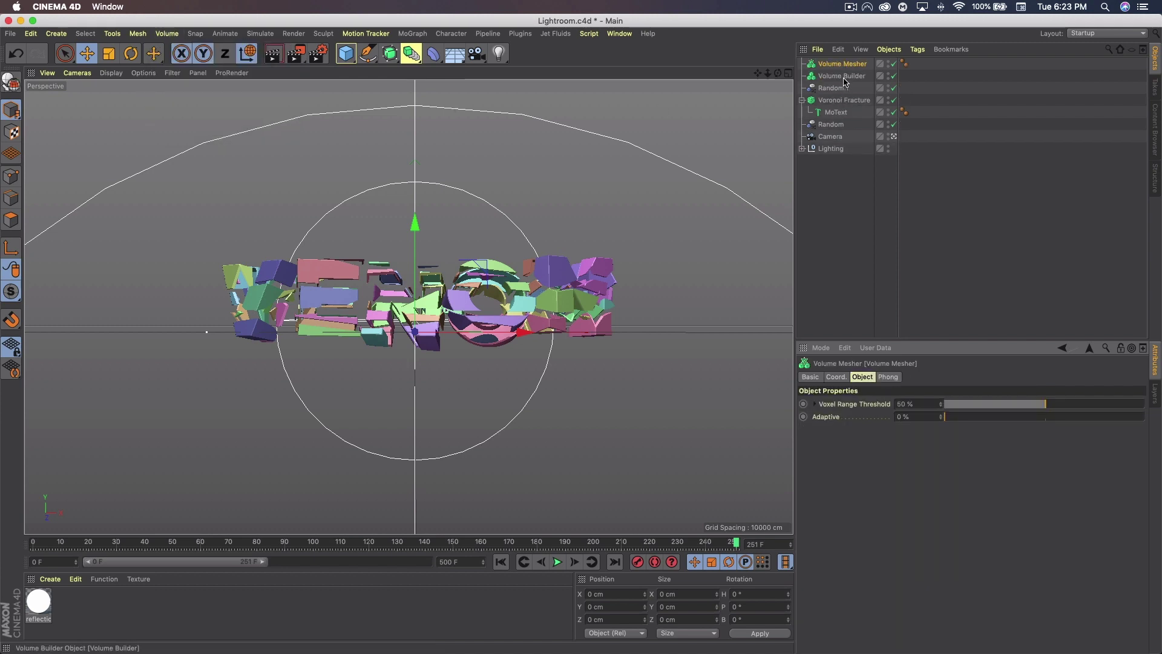
pyautogui.moveTo(844, 79); pyautogui.dragTo(831, 124)
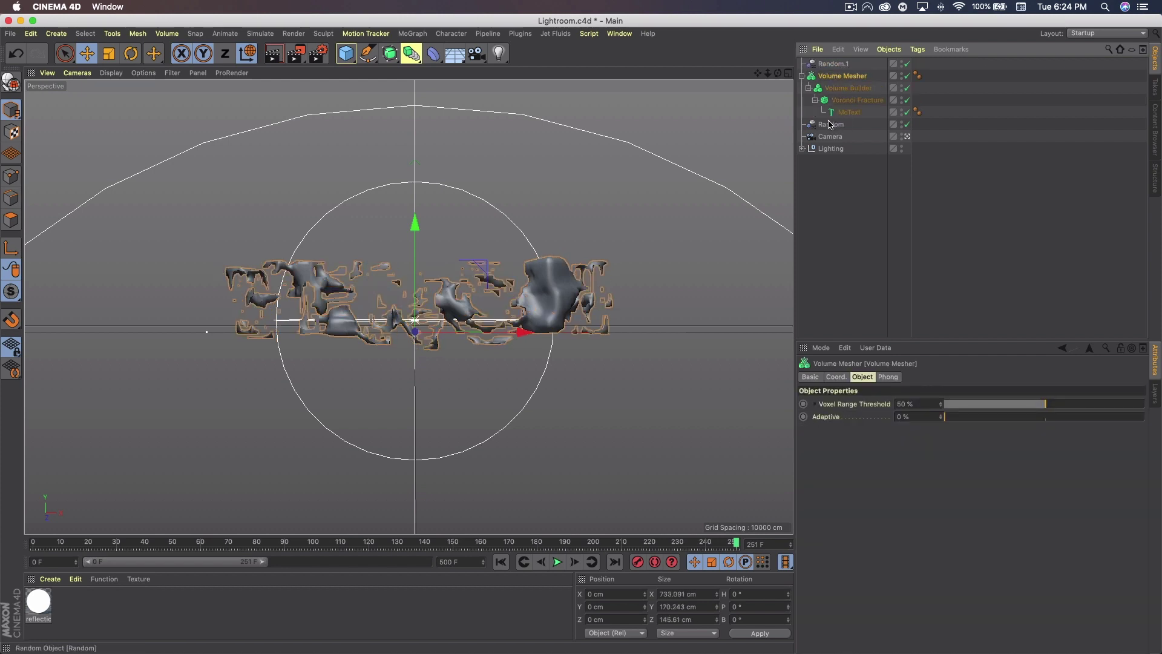
pyautogui.click(832, 124)
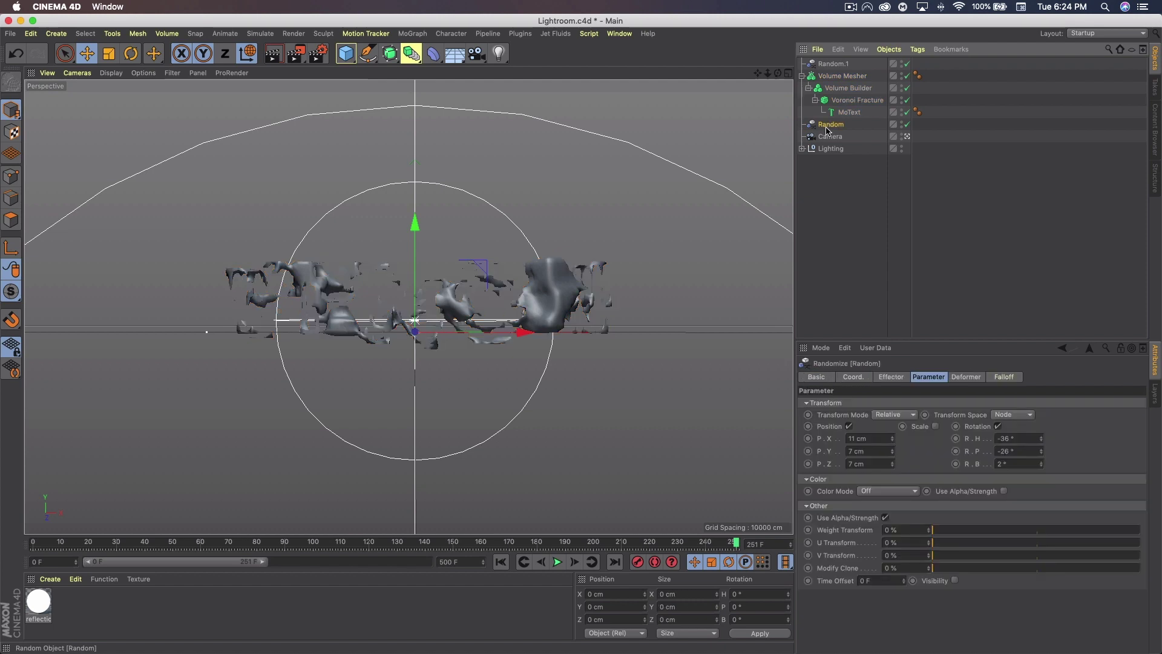
pyautogui.click(848, 88)
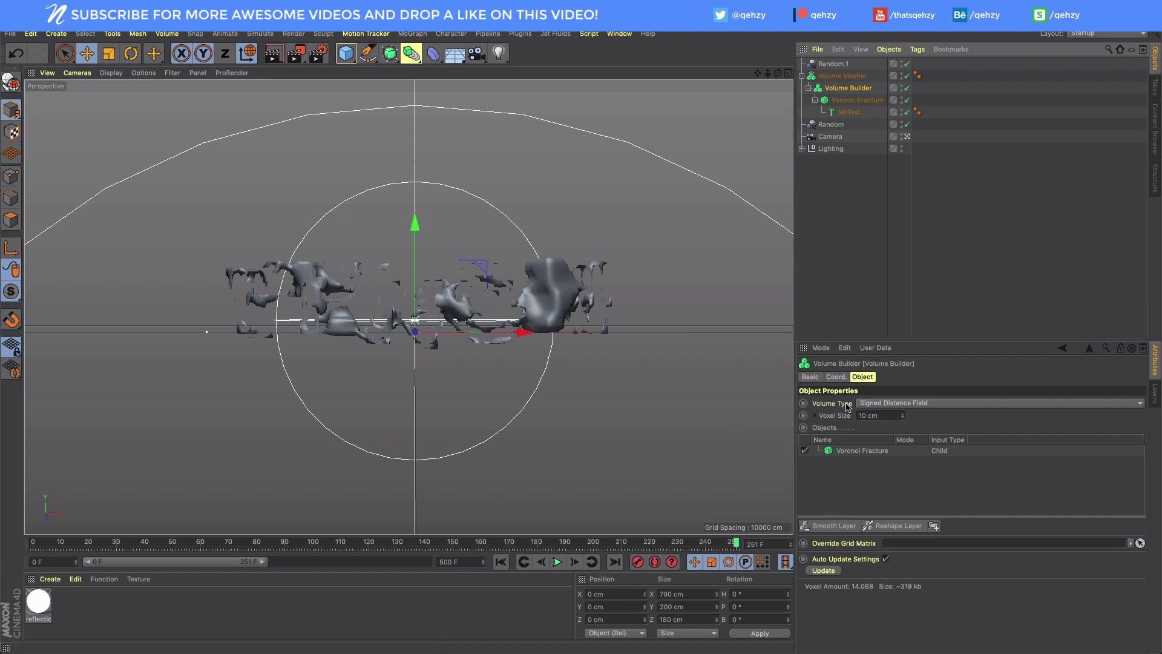
# Set Voxel Size to 1 cm and add one Reshape Layer and one Smooth Layer.
pyautogui.click(896, 415)
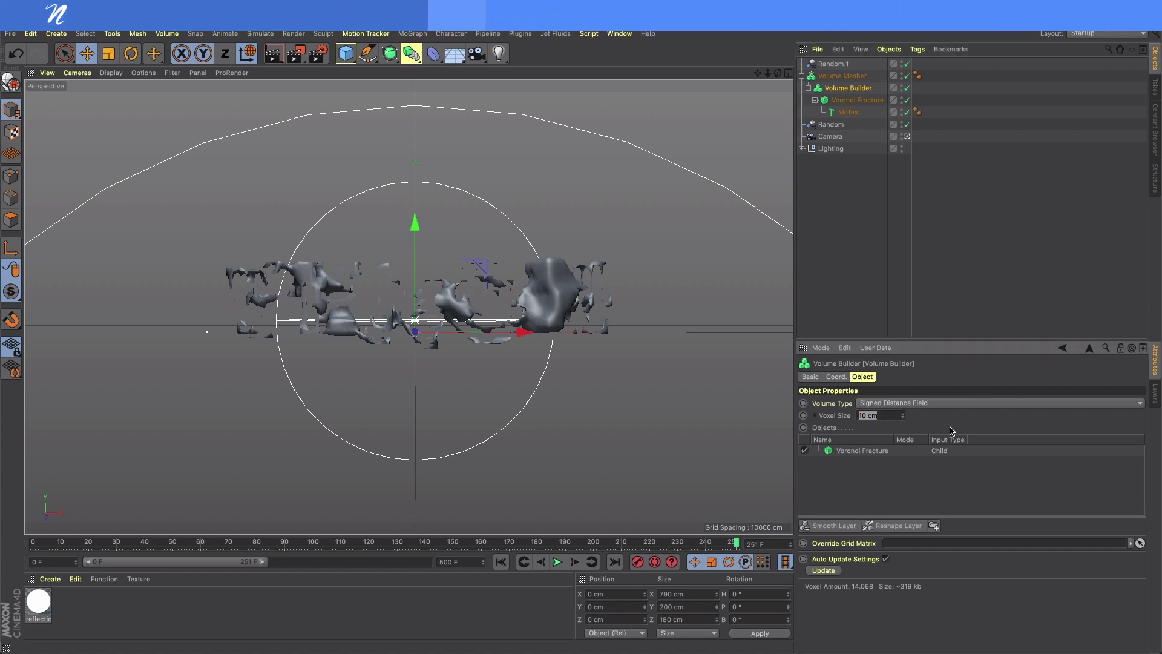
pyautogui.write('1')
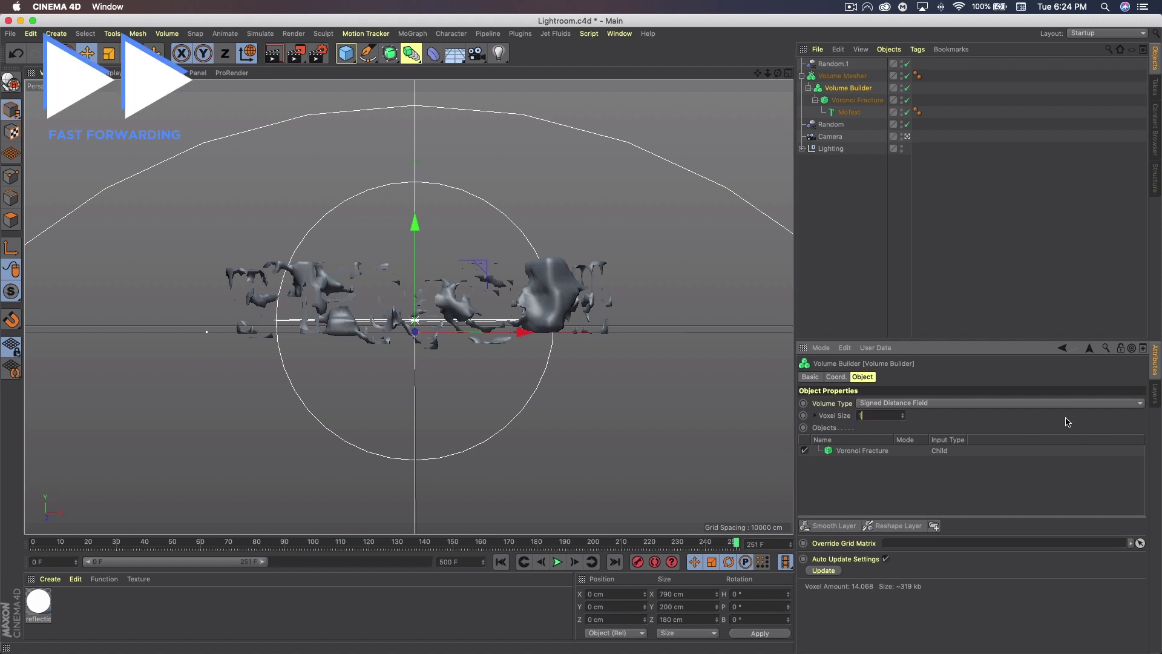
pyautogui.click(895, 525)
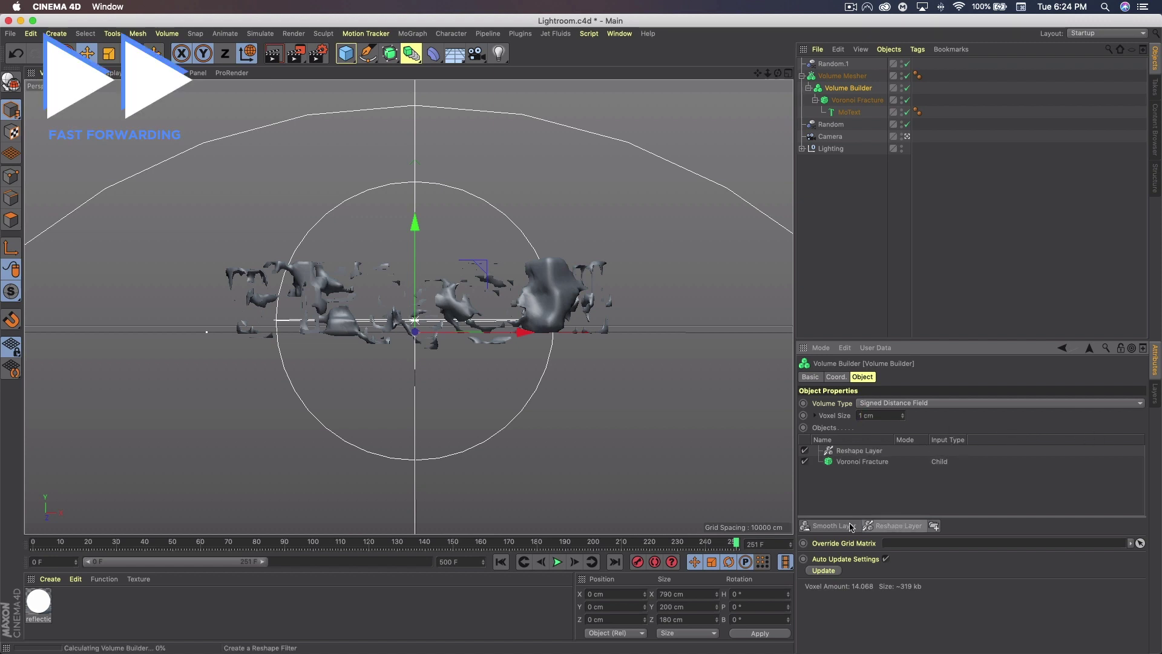
pyautogui.click(851, 526)
pyautogui.press('super+z')
pyautogui.press('super+z')
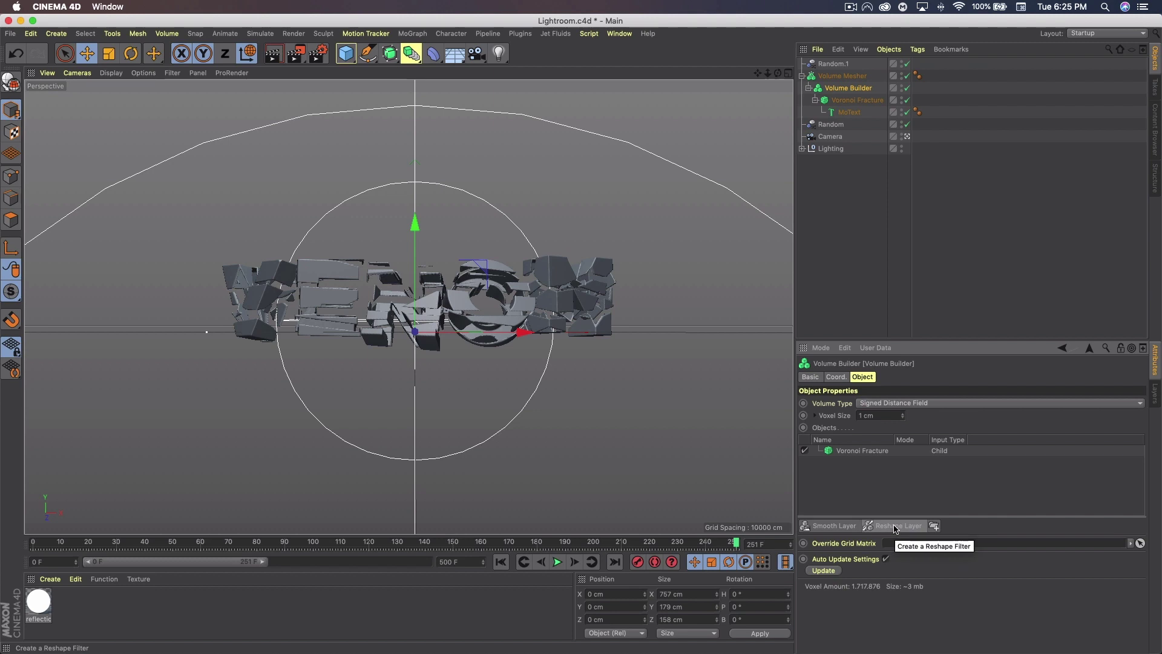
pyautogui.click(896, 530)
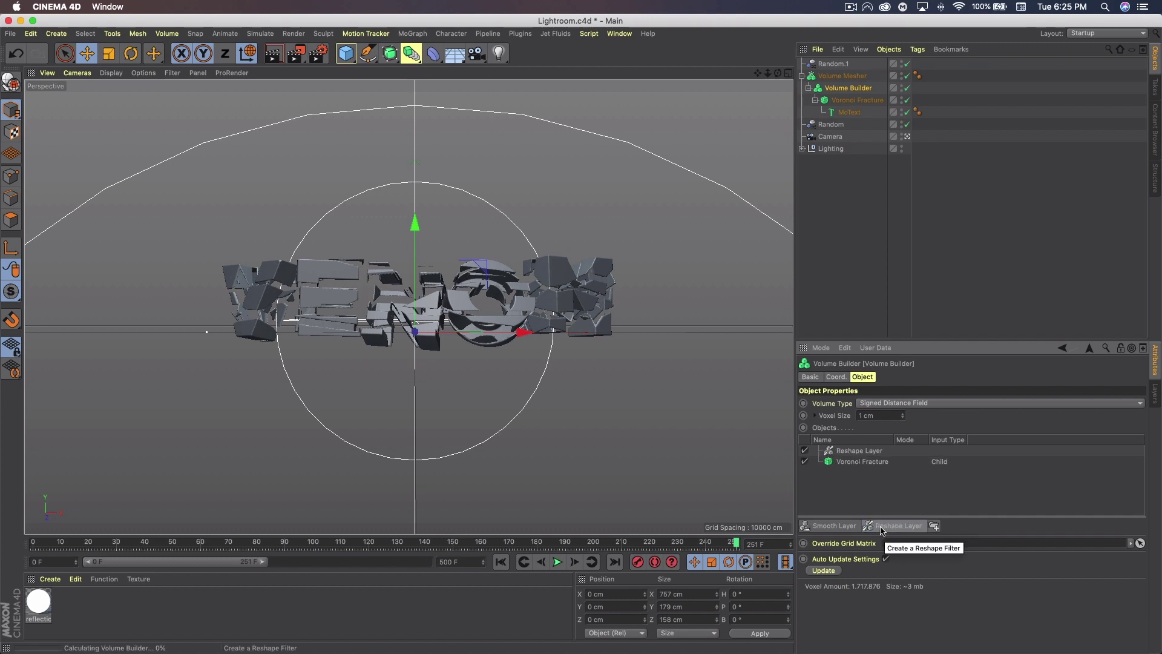
pyautogui.click(831, 527)
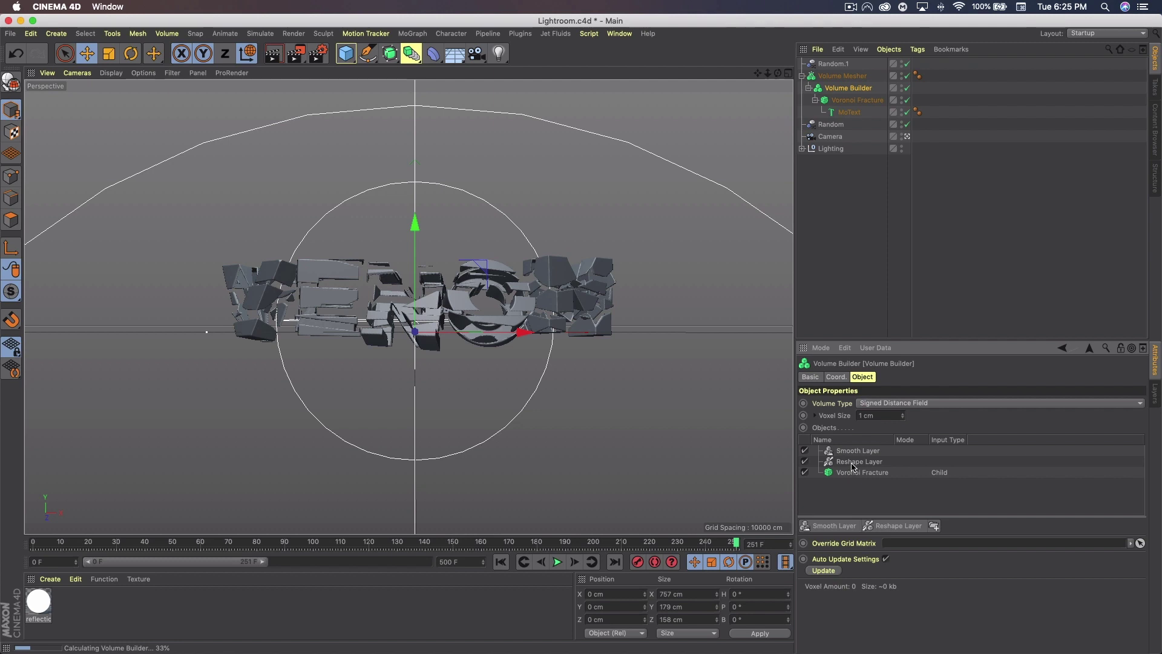
pyautogui.click(853, 462)
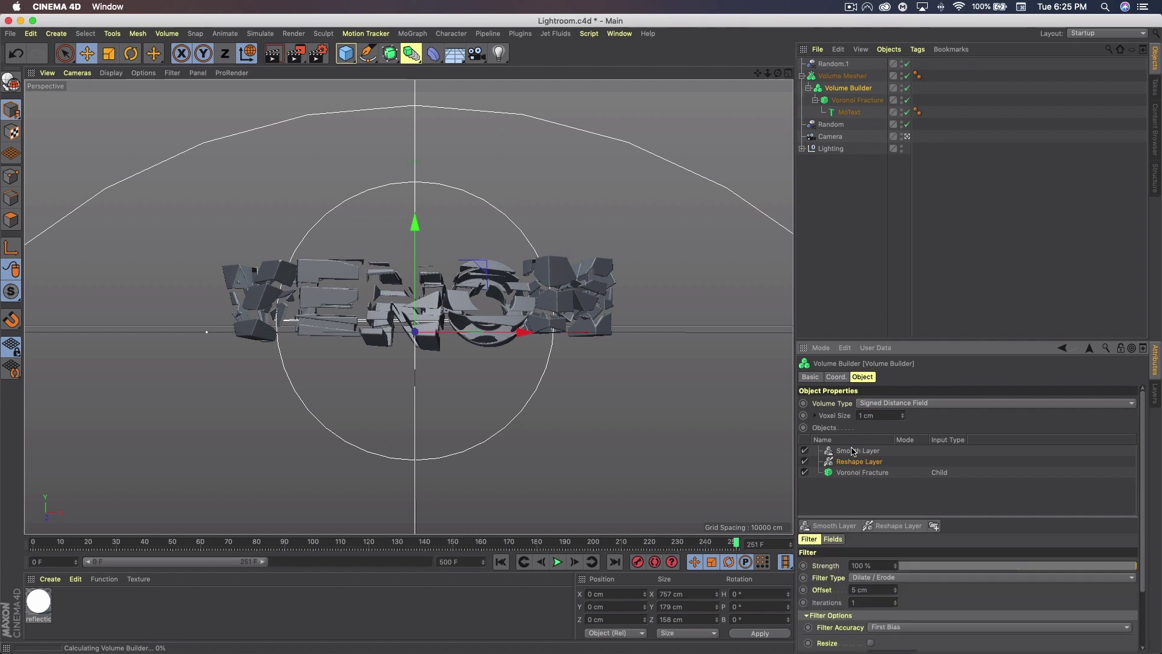
# Set the Smooth Layer to Gaussian with voxel distance 2 and 3 iterations.
pyautogui.click(853, 451)
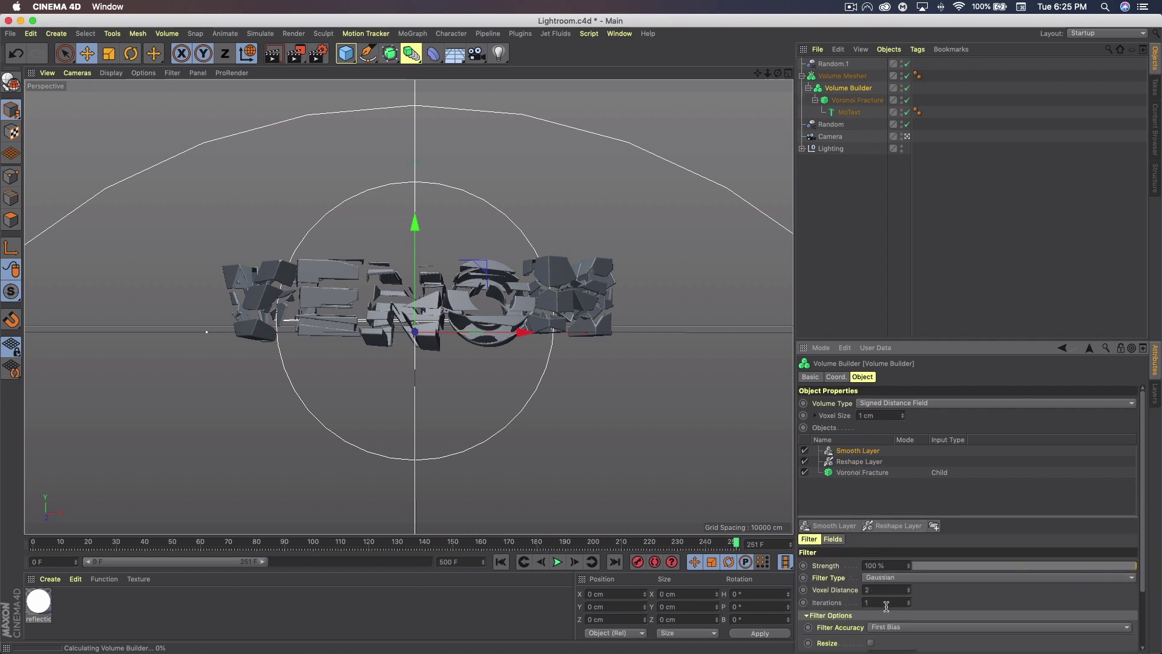
pyautogui.scroll(-3, 907, 540)
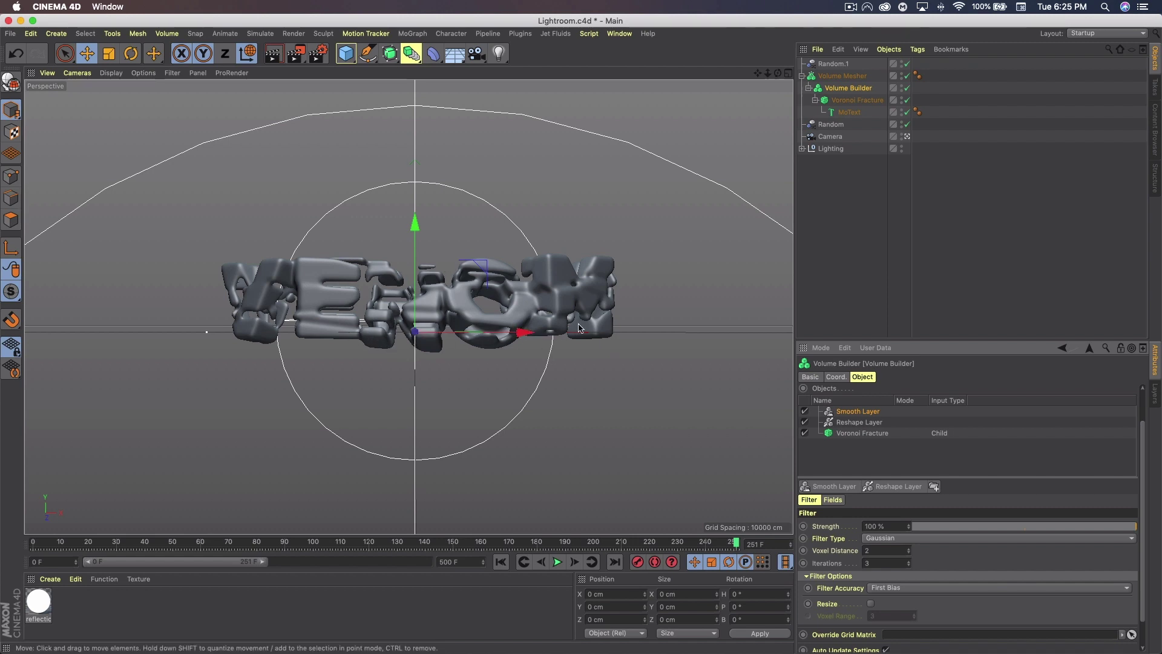
pyautogui.click(860, 434)
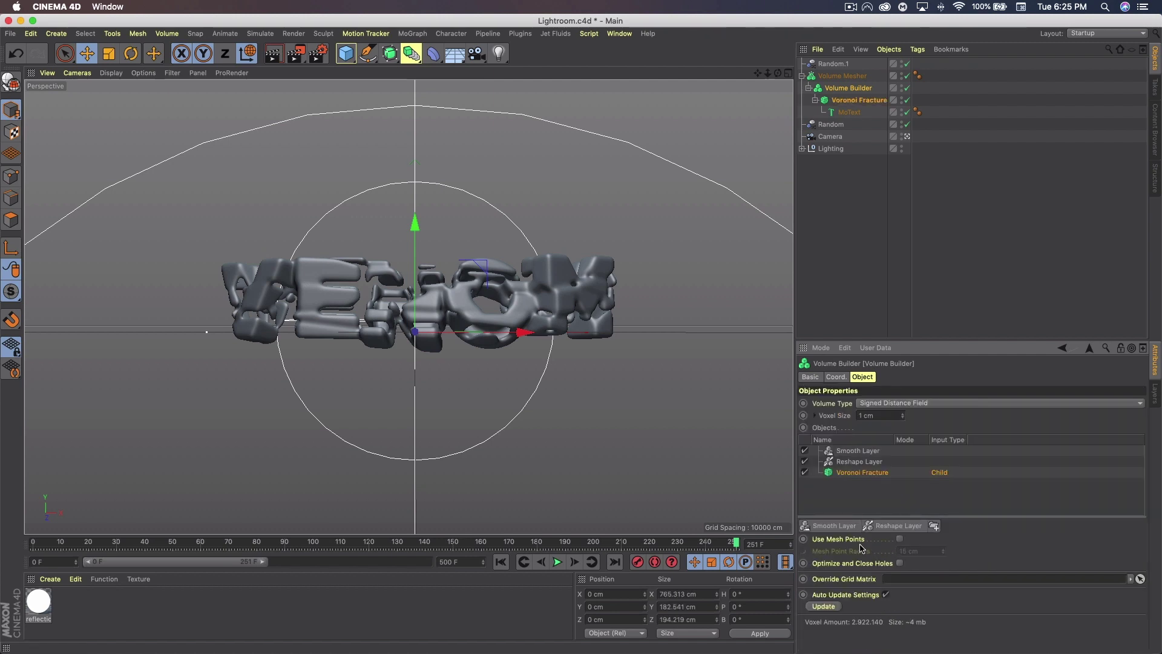
# Enable Use Mesh Points at a 2 cm radius, then disable the Volume Builder and Mesher.
pyautogui.click(900, 539)
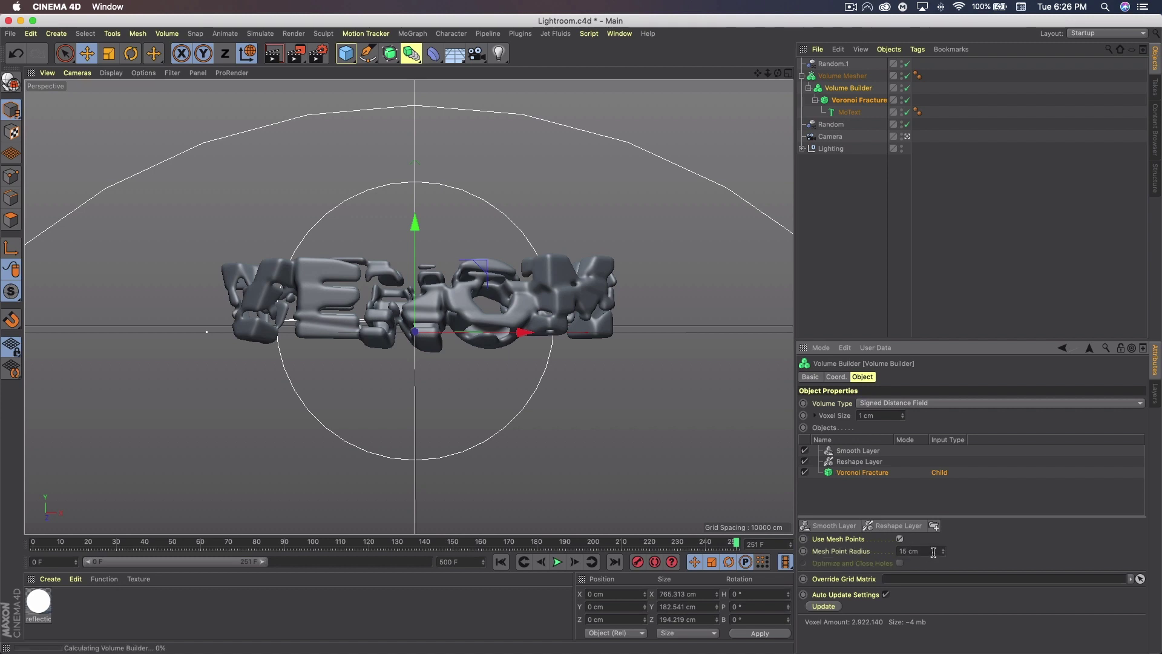
pyautogui.click(934, 552)
pyautogui.write('2')
pyautogui.press('Return')
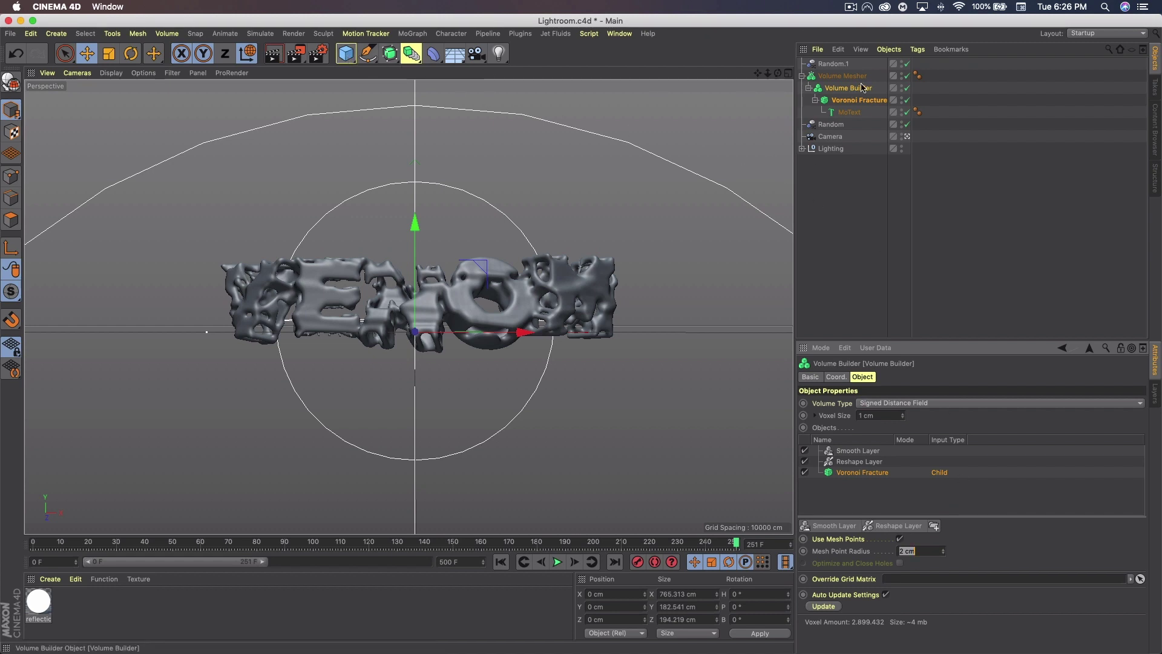
pyautogui.click(908, 88)
pyautogui.click(908, 76)
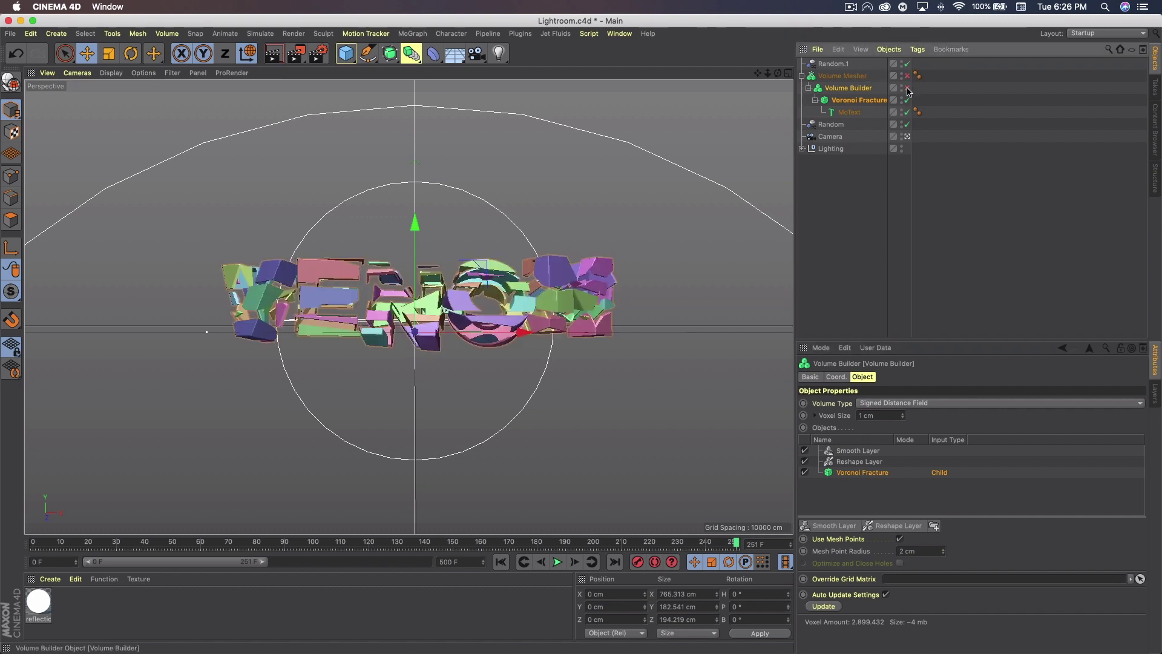
# Add a Sphere, place it right of the text, raised and pushed back, and make it a Volume Builder input.
pyautogui.click(346, 53)
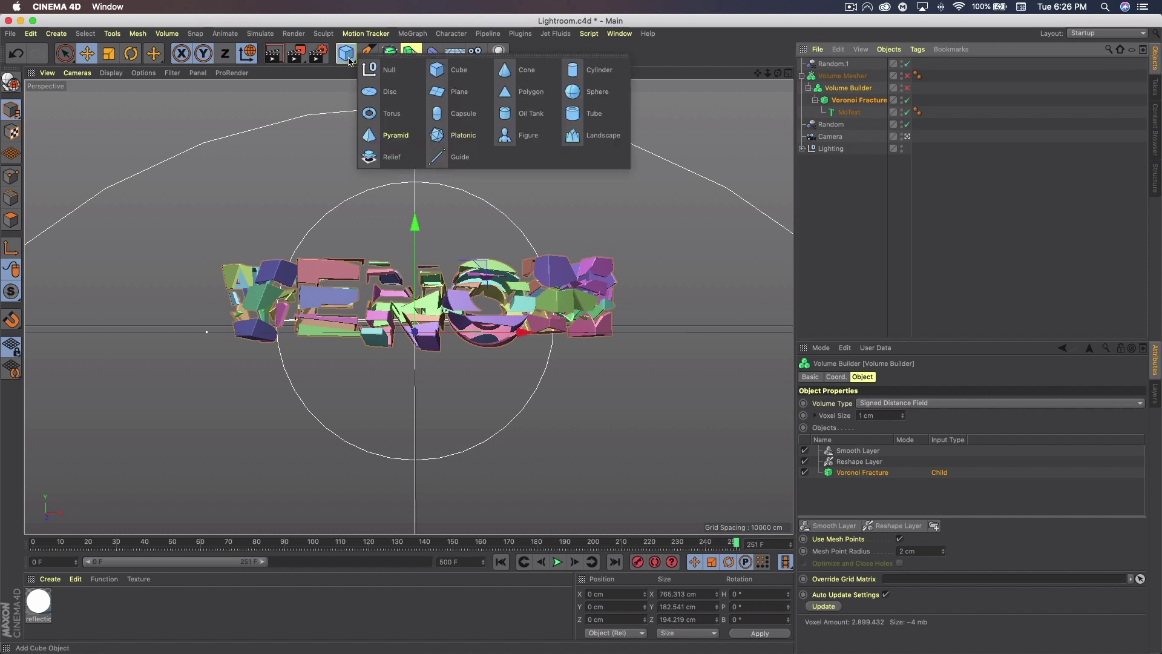
pyautogui.click(583, 92)
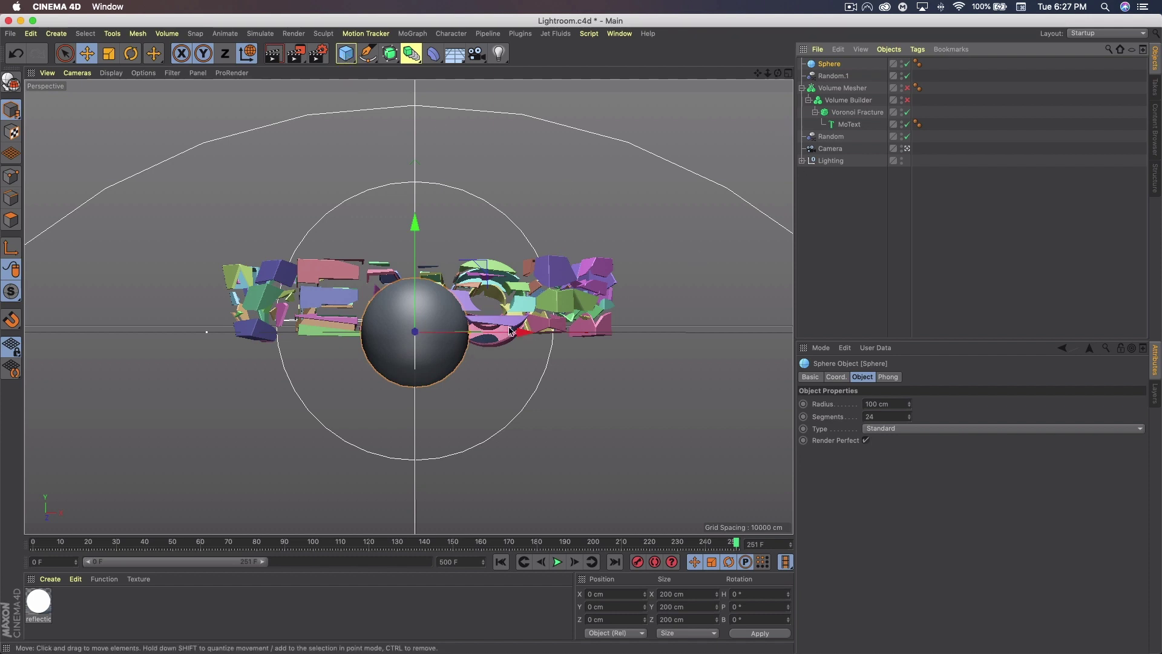
pyautogui.moveTo(524, 332)
pyautogui.mouseDown()
pyautogui.moveTo(650, 331)
pyautogui.moveTo(546, 335)
pyautogui.mouseUp()
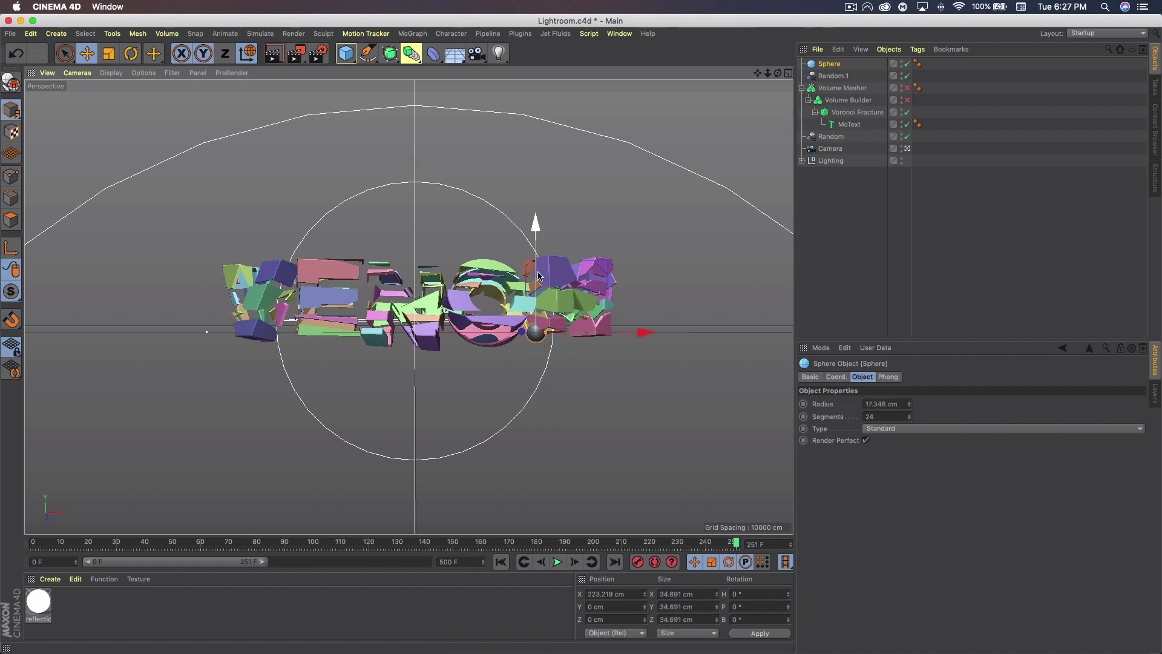
pyautogui.moveTo(537, 341); pyautogui.dragTo(409, 342)
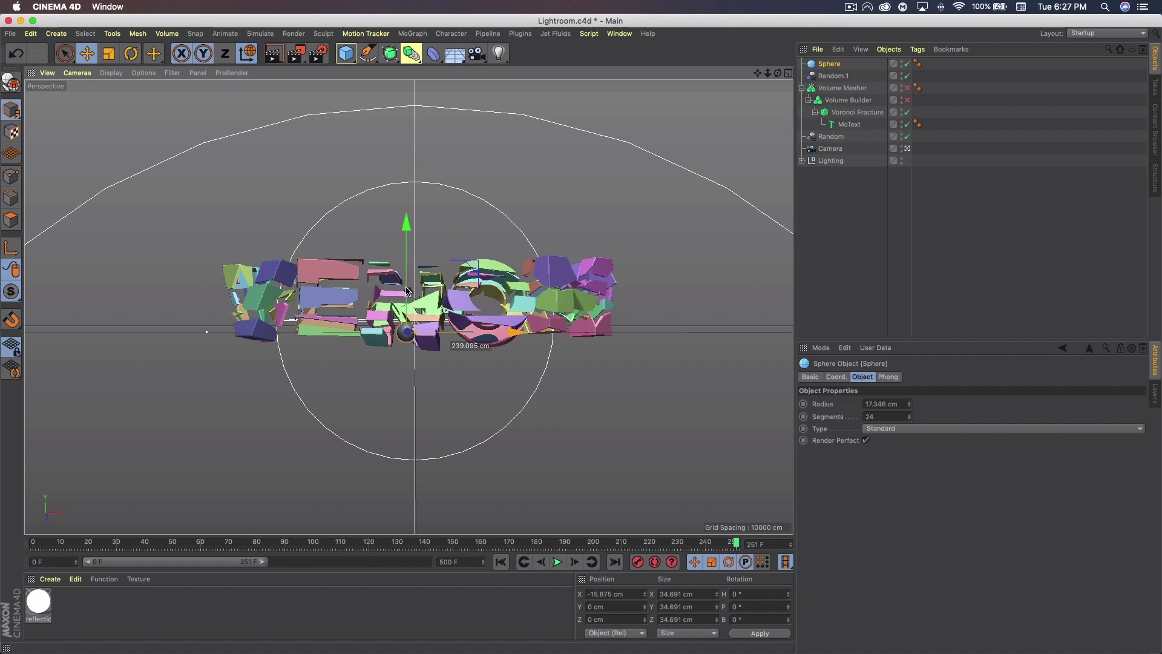
pyautogui.moveTo(514, 335); pyautogui.dragTo(620, 303)
pyautogui.moveTo(517, 229); pyautogui.dragTo(515, 200)
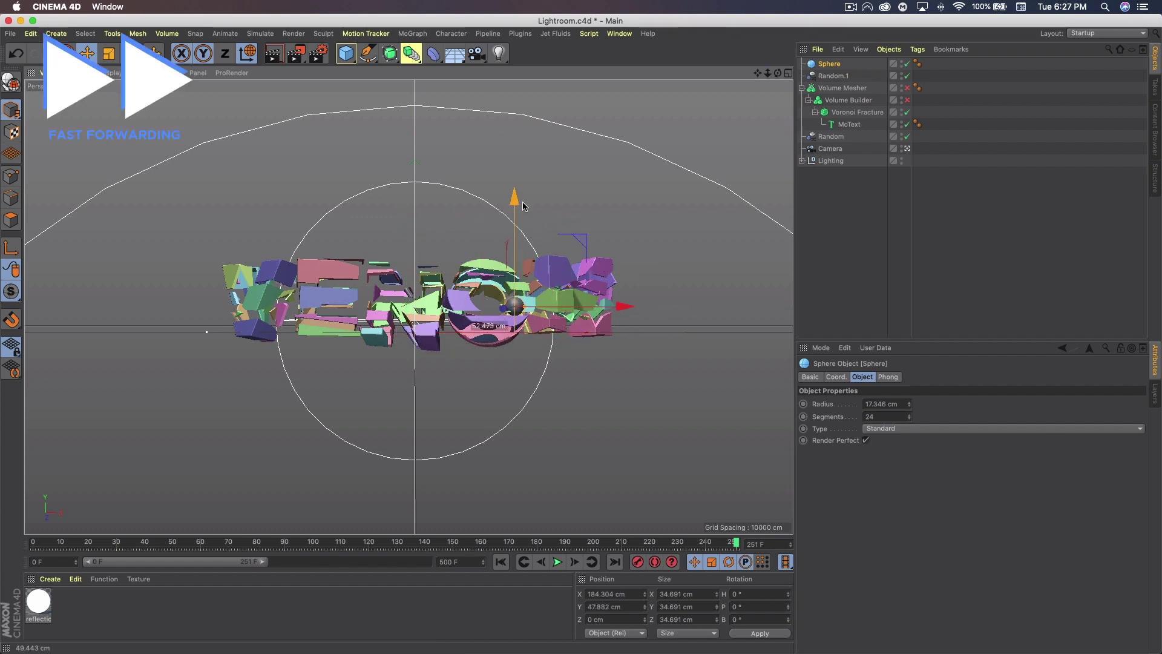
pyautogui.moveTo(500, 311); pyautogui.dragTo(611, 309)
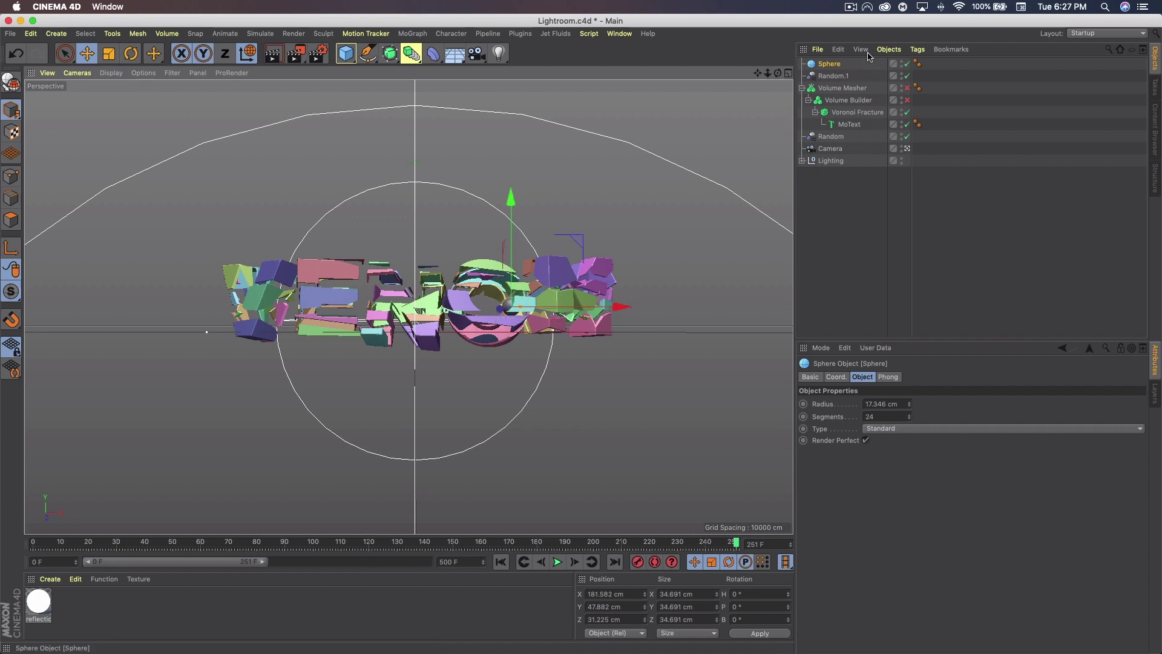
pyautogui.moveTo(828, 66); pyautogui.dragTo(845, 101)
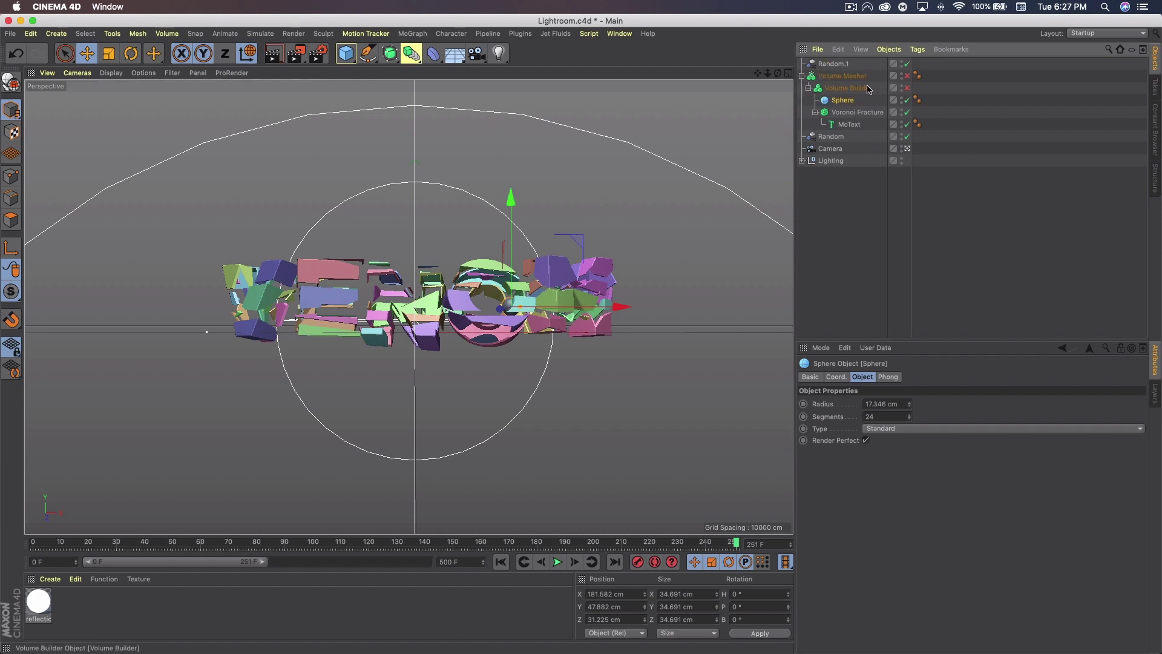
# Re-enable the Volume Builder and Mesher and move Sphere below Reshape Layer in Union mode.
pyautogui.click(886, 89)
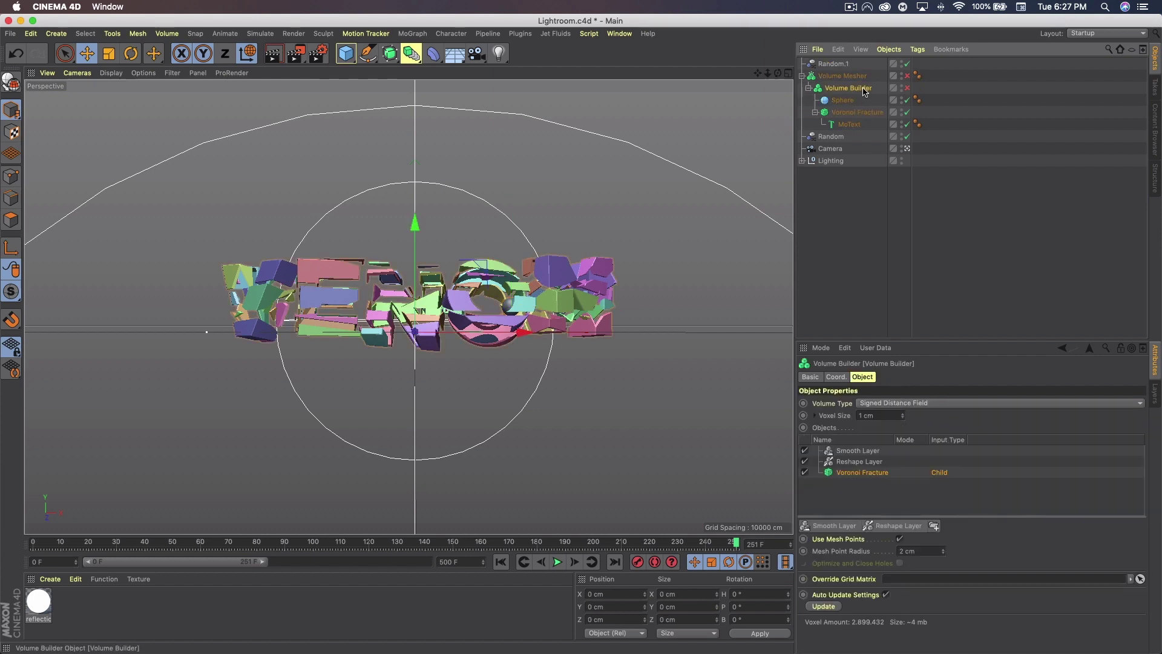
pyautogui.click(908, 88)
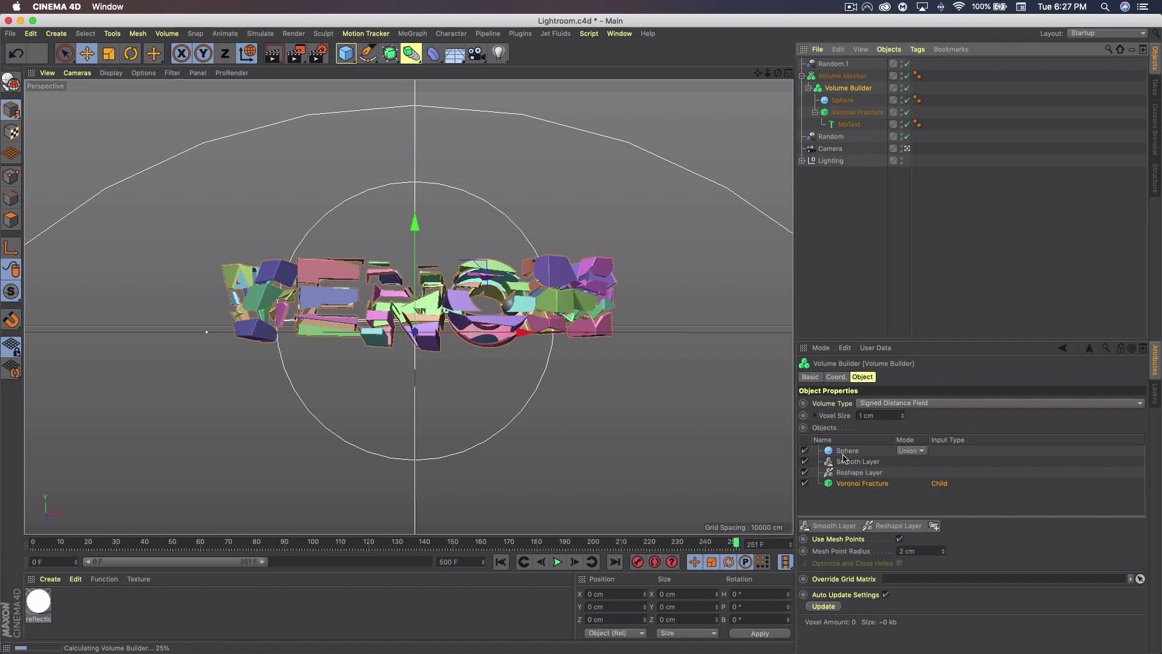
pyautogui.moveTo(843, 459); pyautogui.dragTo(860, 476)
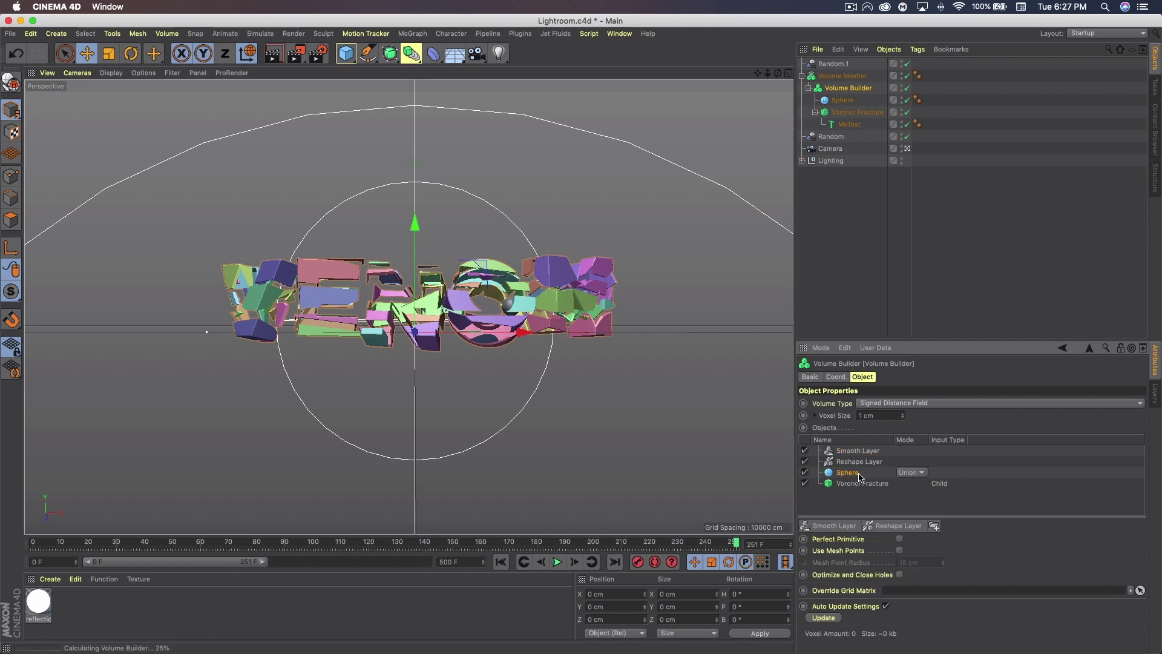
pyautogui.click(911, 473)
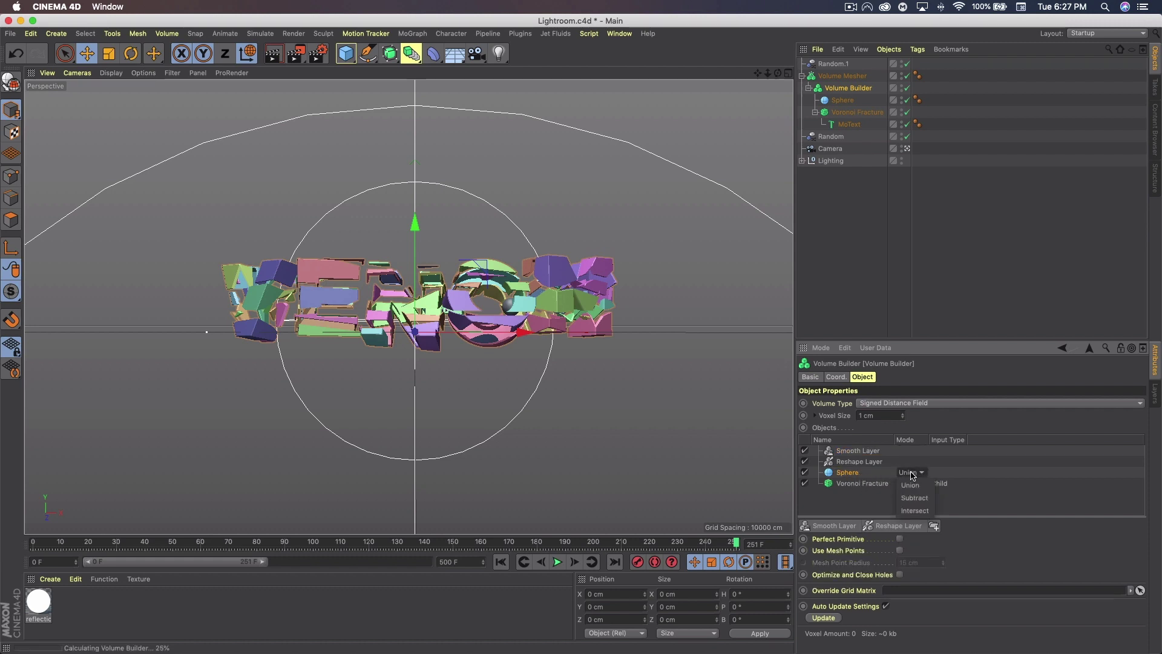
pyautogui.click(1026, 502)
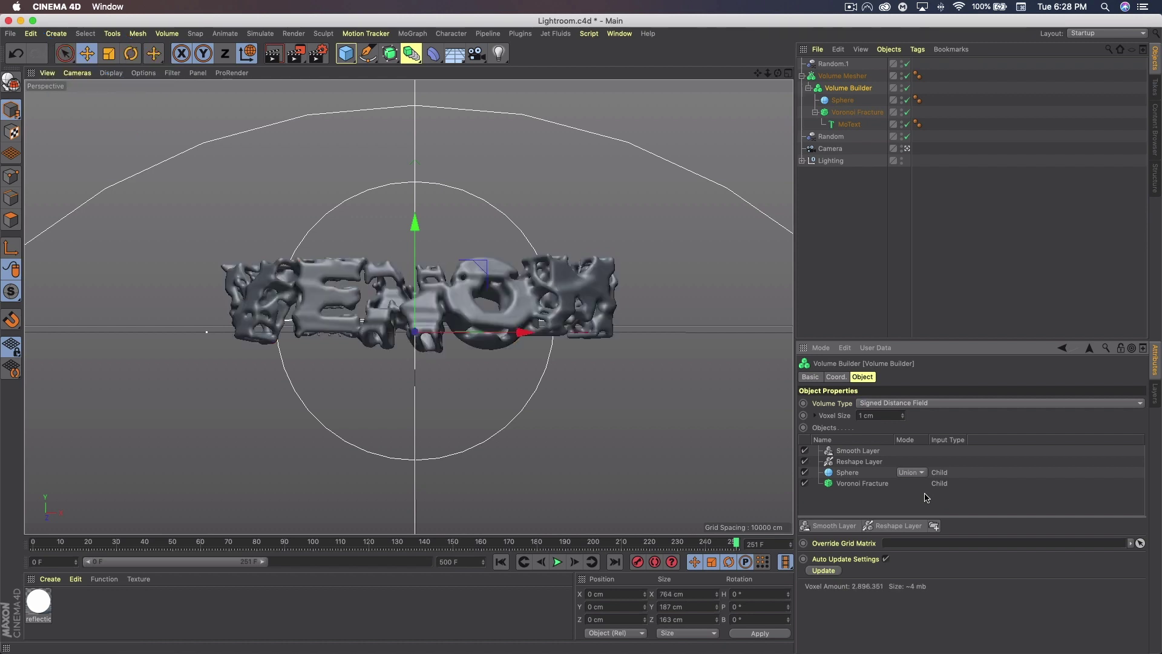
pyautogui.click(510, 306)
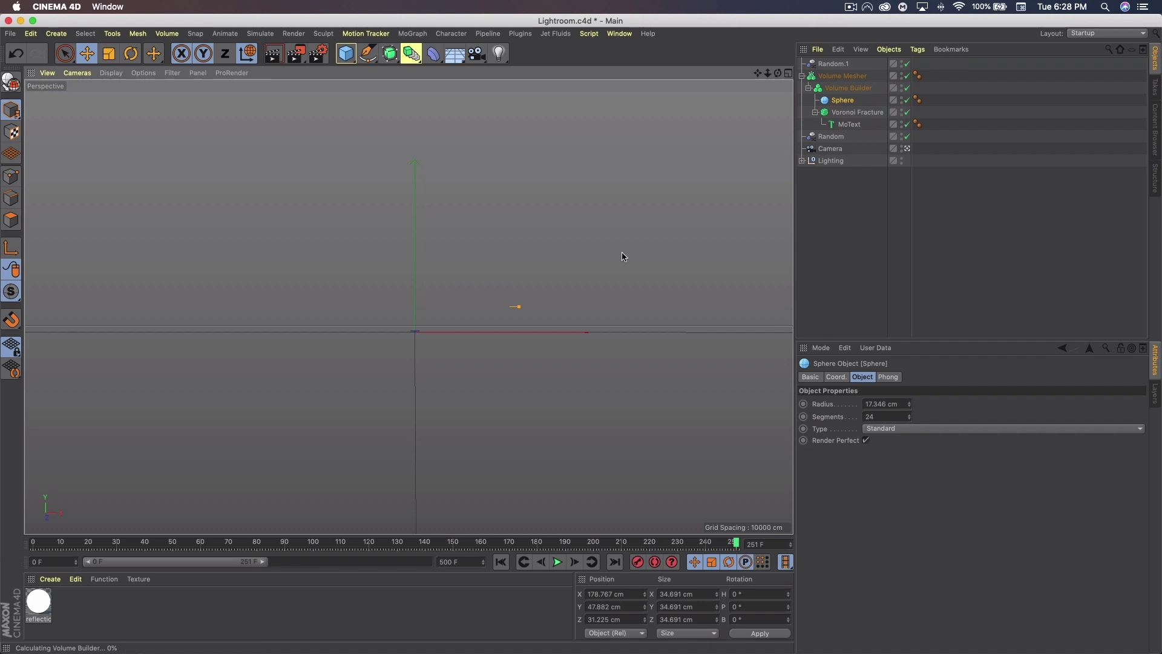
# With the volume briefly off, nudge the sphere left and back into the O, then deselect it.
pyautogui.click(907, 88)
pyautogui.click(907, 76)
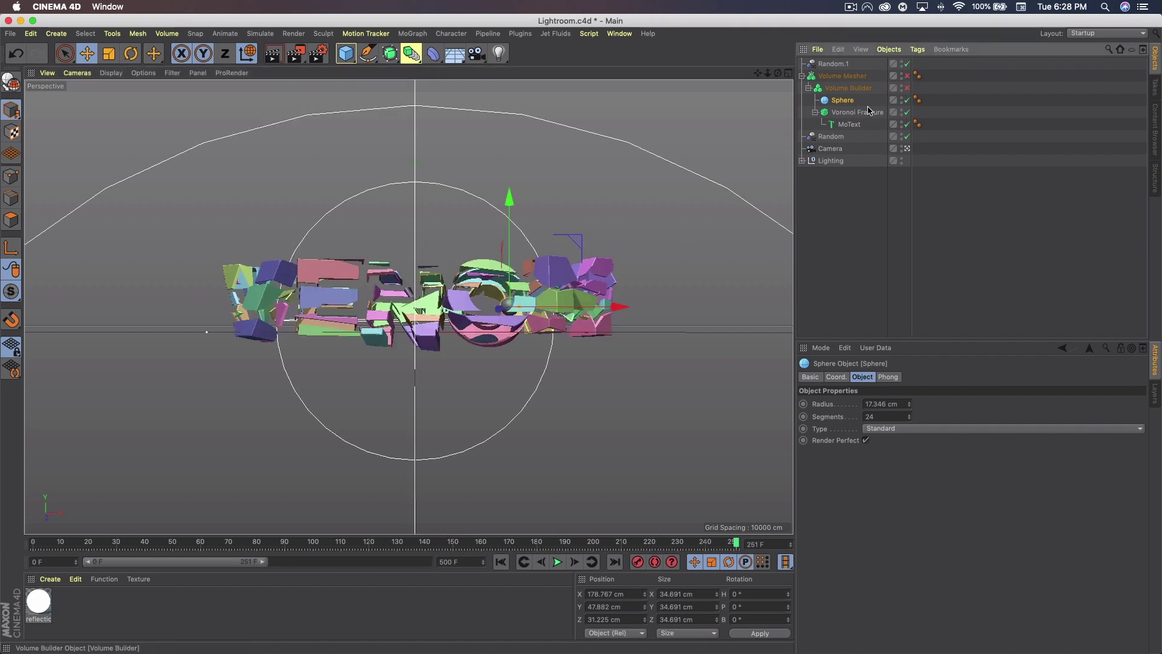
pyautogui.moveTo(594, 308); pyautogui.dragTo(591, 309)
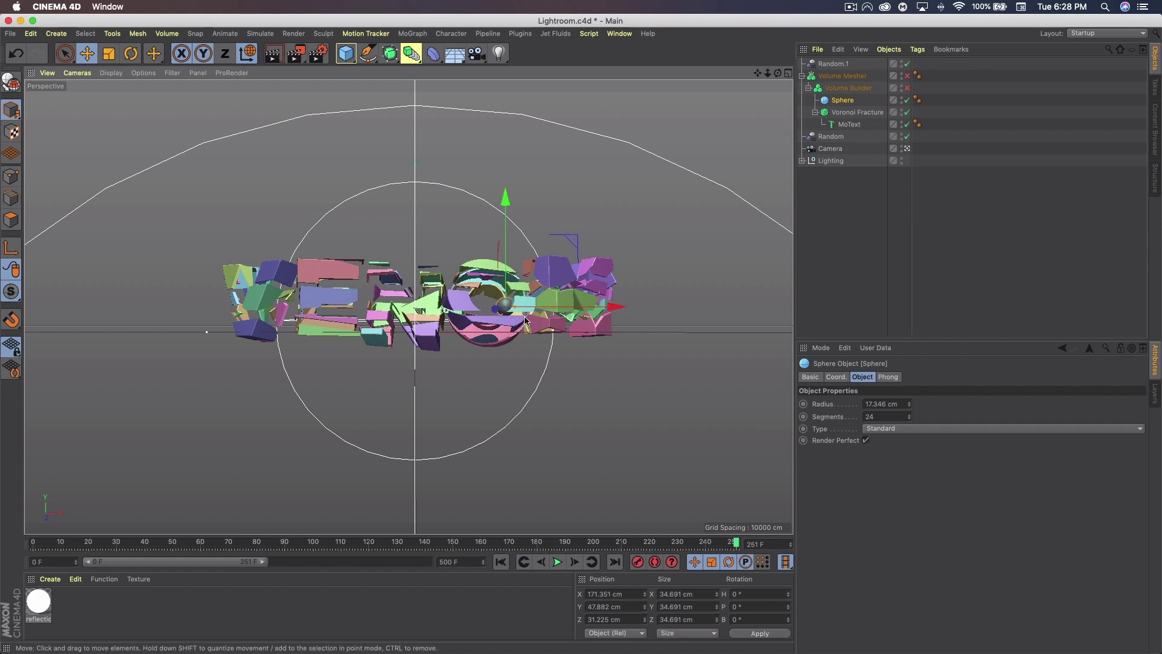
pyautogui.moveTo(490, 308); pyautogui.dragTo(498, 312)
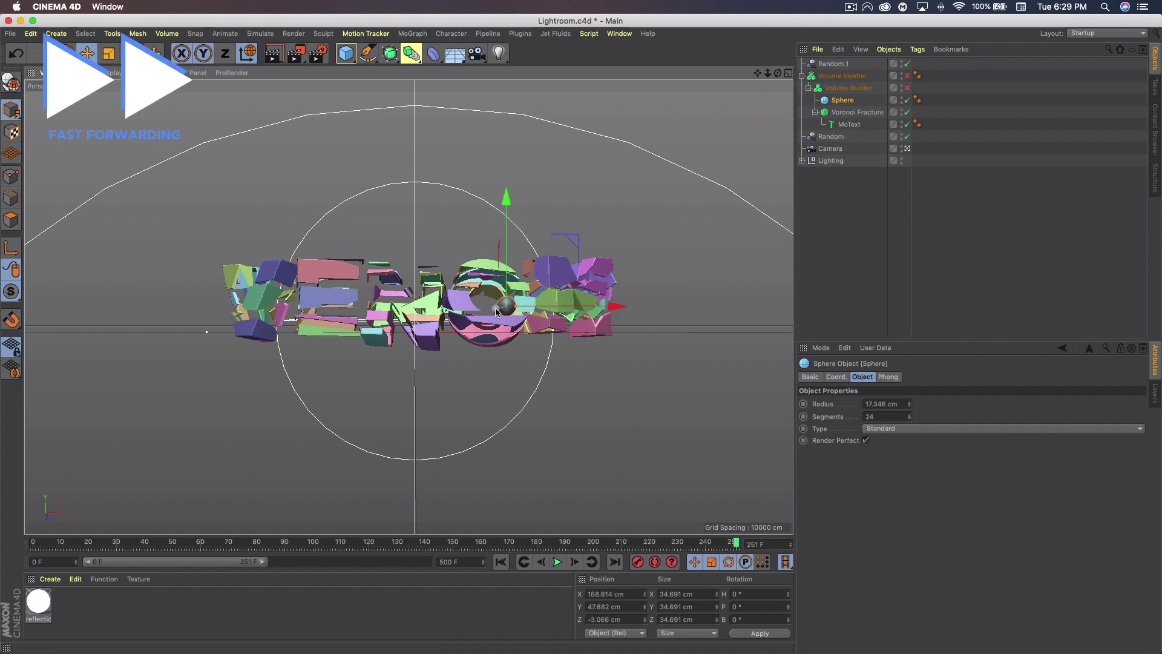
pyautogui.click(907, 87)
pyautogui.click(906, 76)
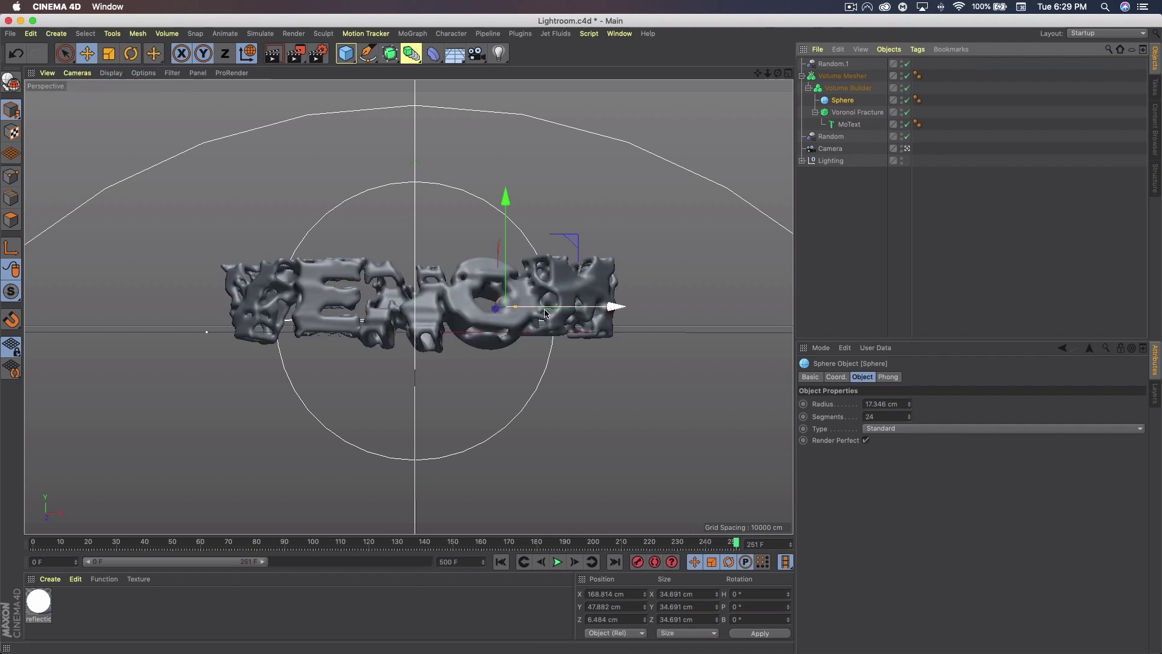
pyautogui.click(885, 256)
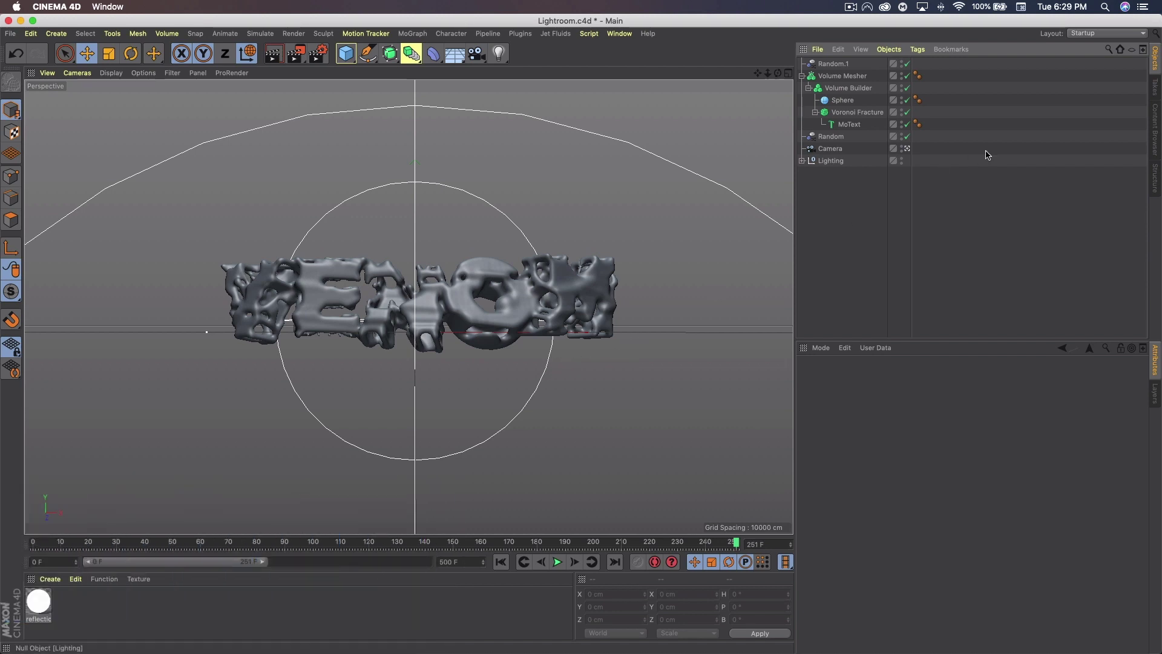
# Show the Volume Builder's settings and confirm the Sphere's blend mode stays on Union.
pyautogui.click(858, 89)
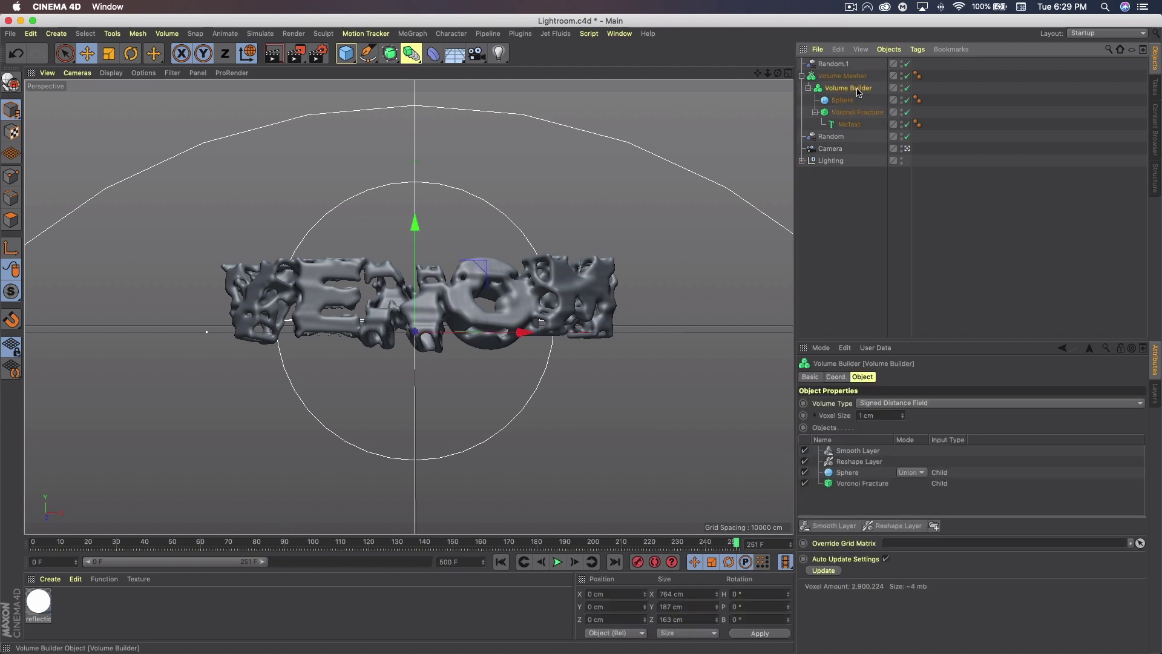
pyautogui.click(913, 473)
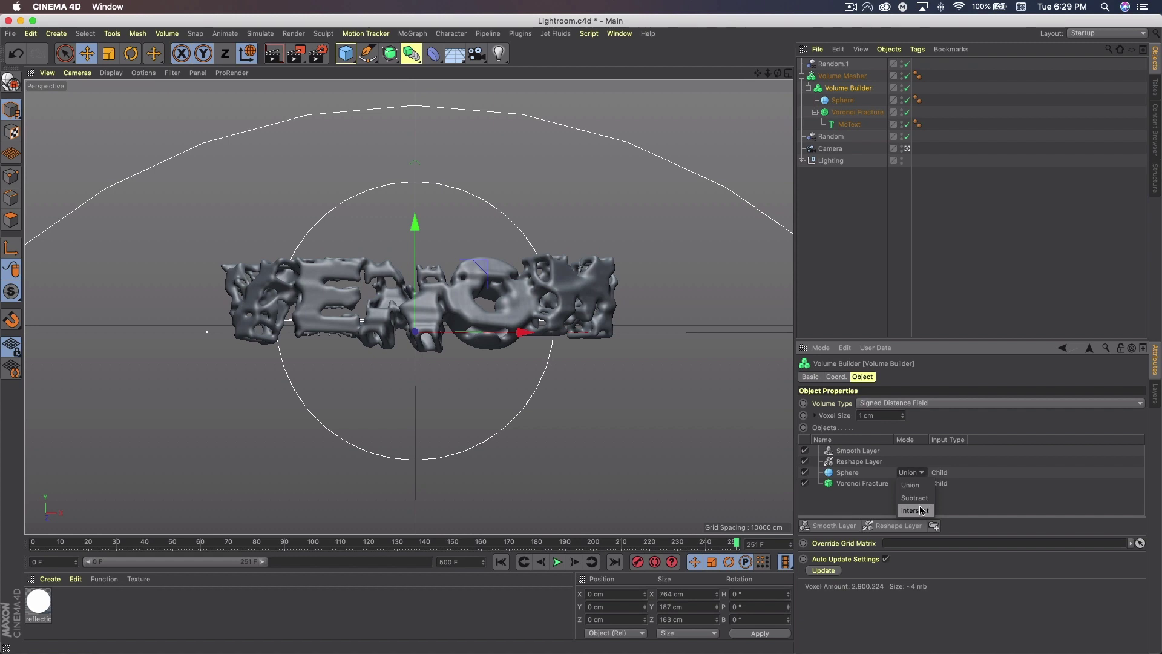
pyautogui.press('Escape')
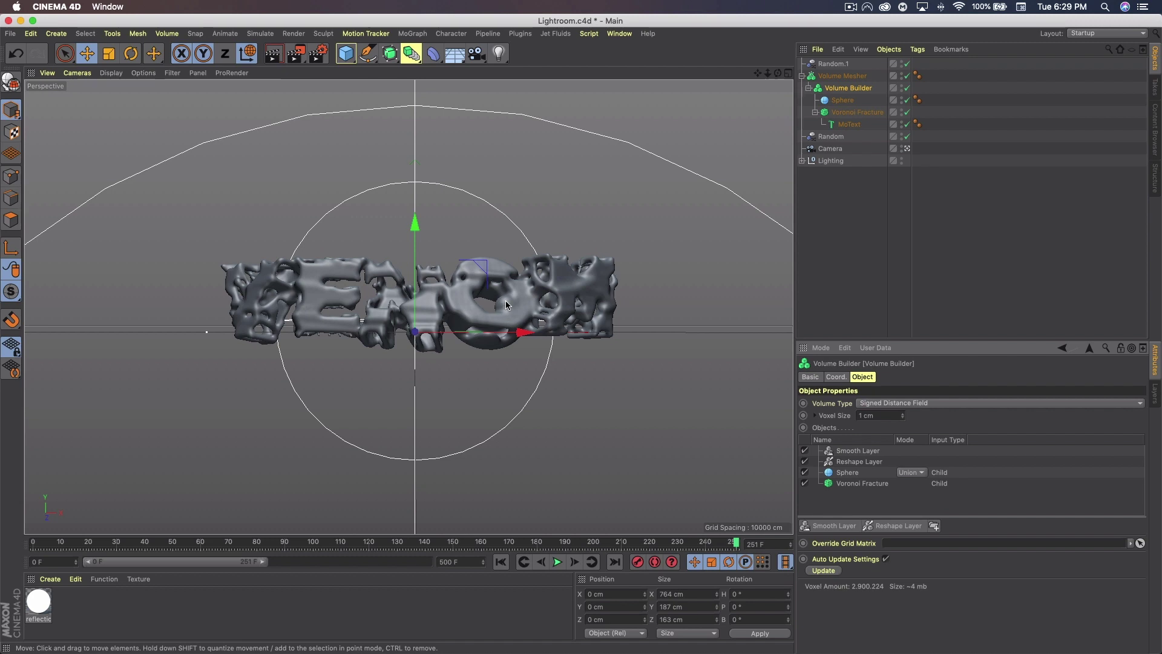
pyautogui.click(909, 472)
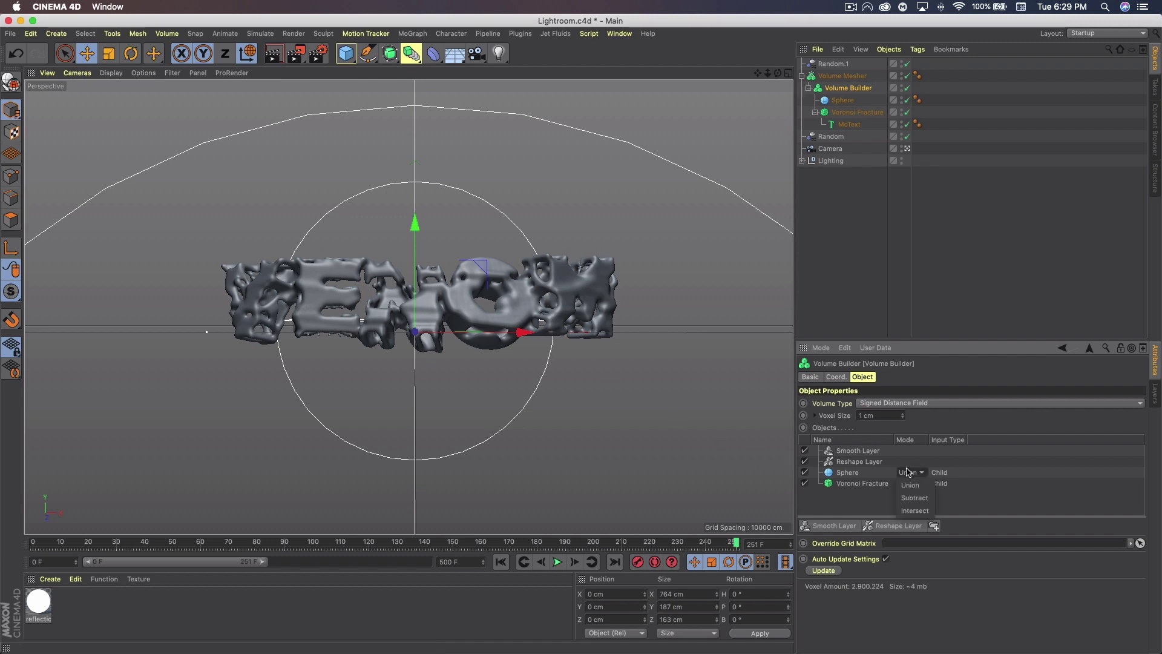
pyautogui.click(873, 504)
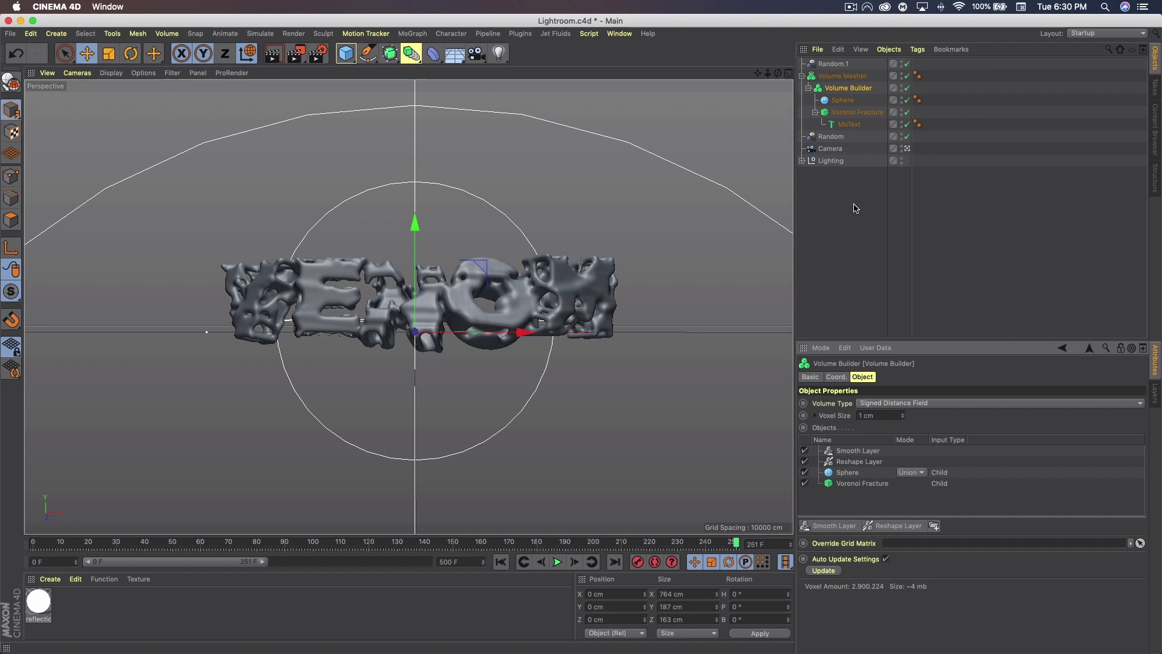
# Deselect the Volume Builder and open the Material Manager's Create menu.
pyautogui.click(853, 237)
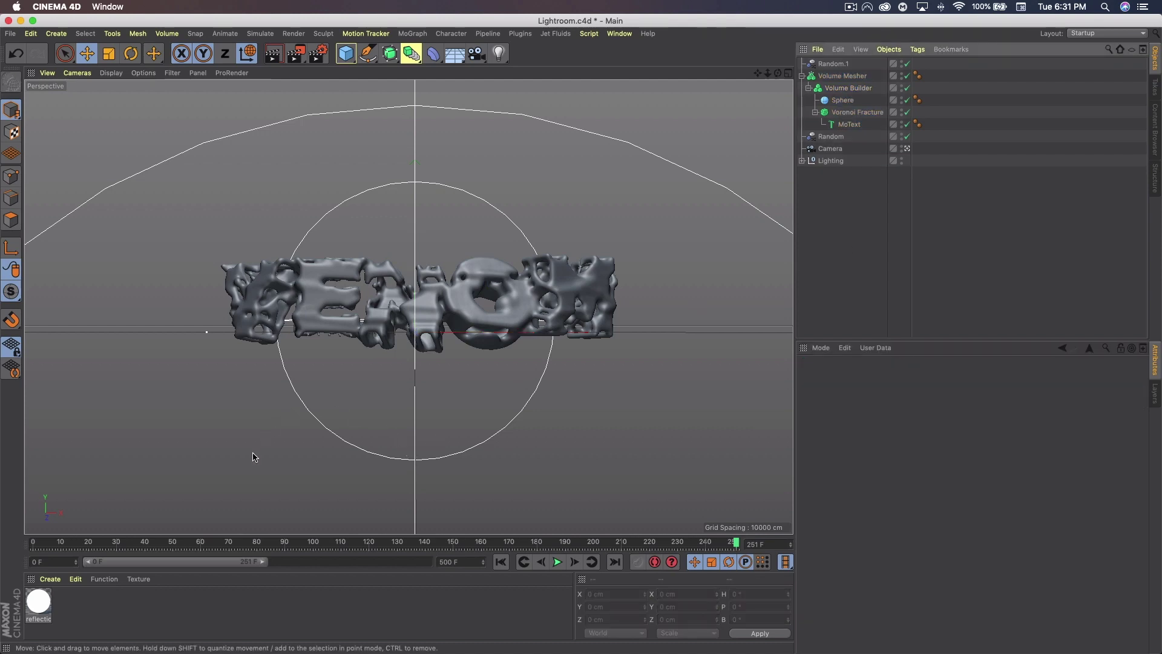
pyautogui.click(51, 579)
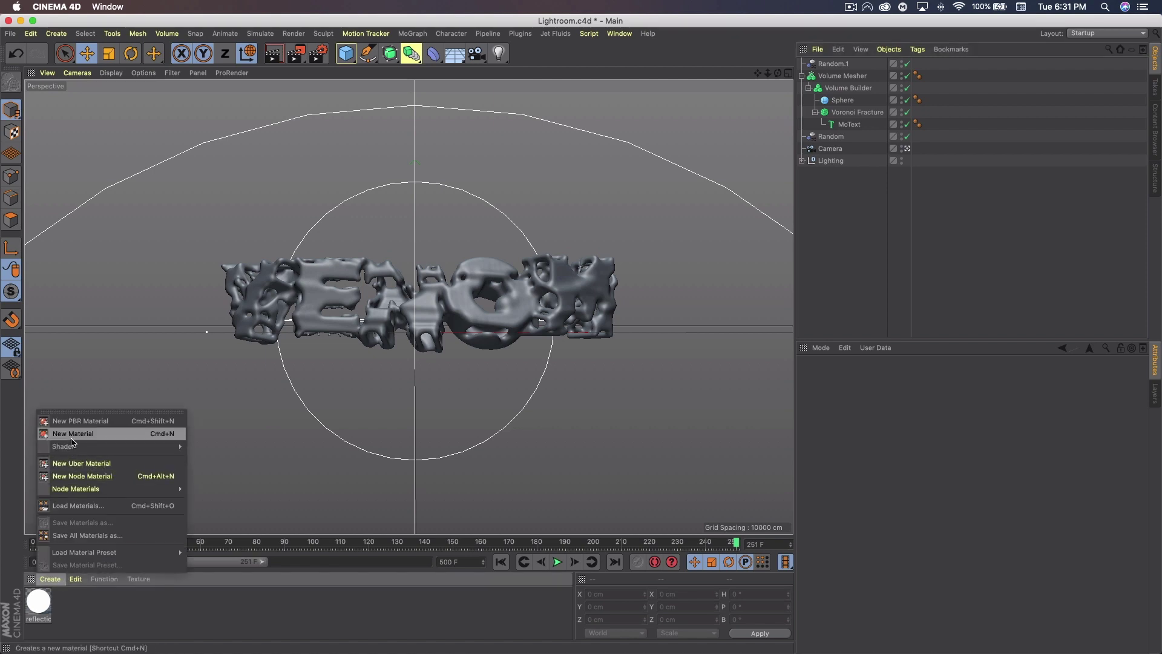
# Create a new material Mat with a Layer shader as its Color texture, showing the shader's settings.
pyautogui.click(73, 439)
pyautogui.doubleClick(39, 600)
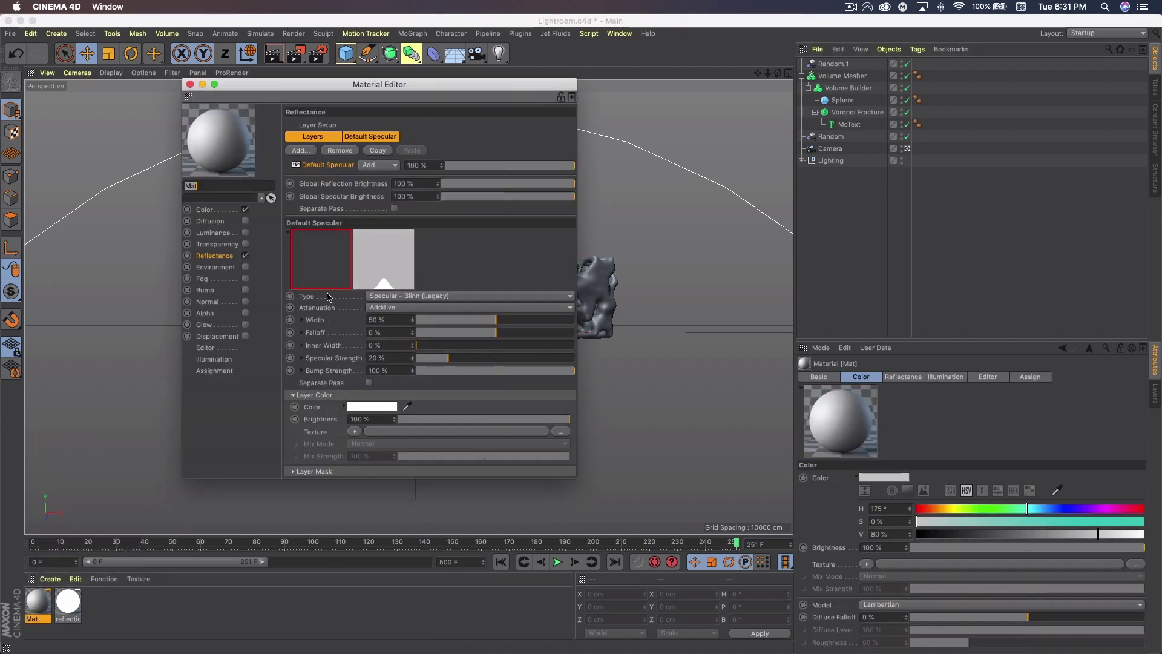
pyautogui.moveTo(582, 481); pyautogui.dragTo(884, 607)
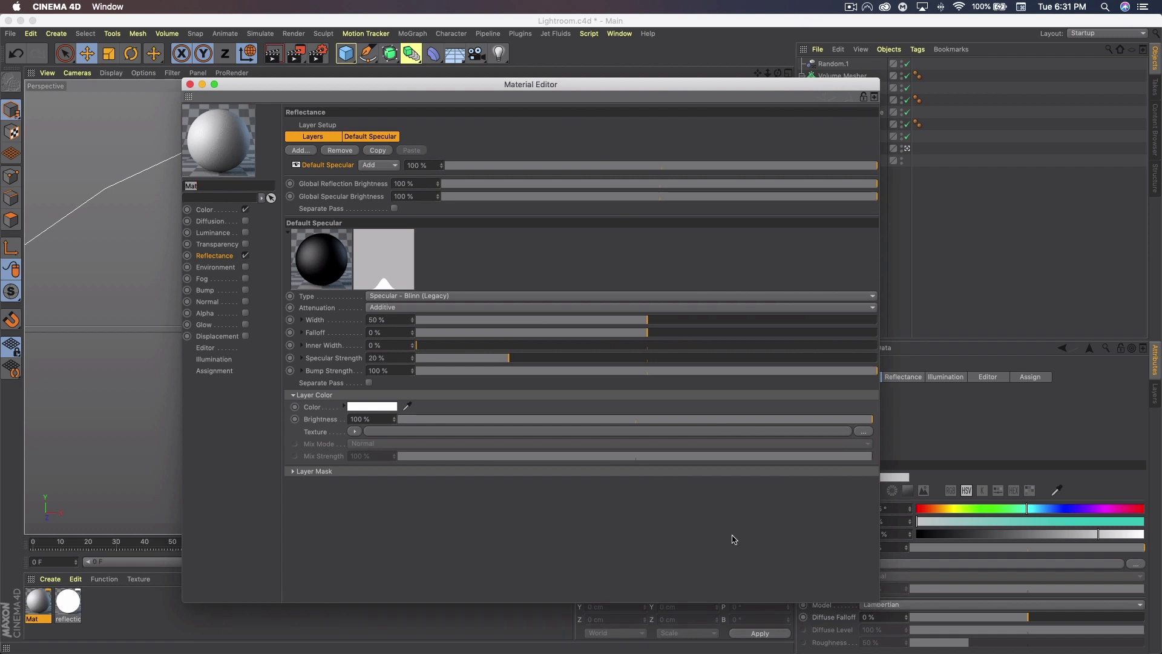
pyautogui.click(218, 211)
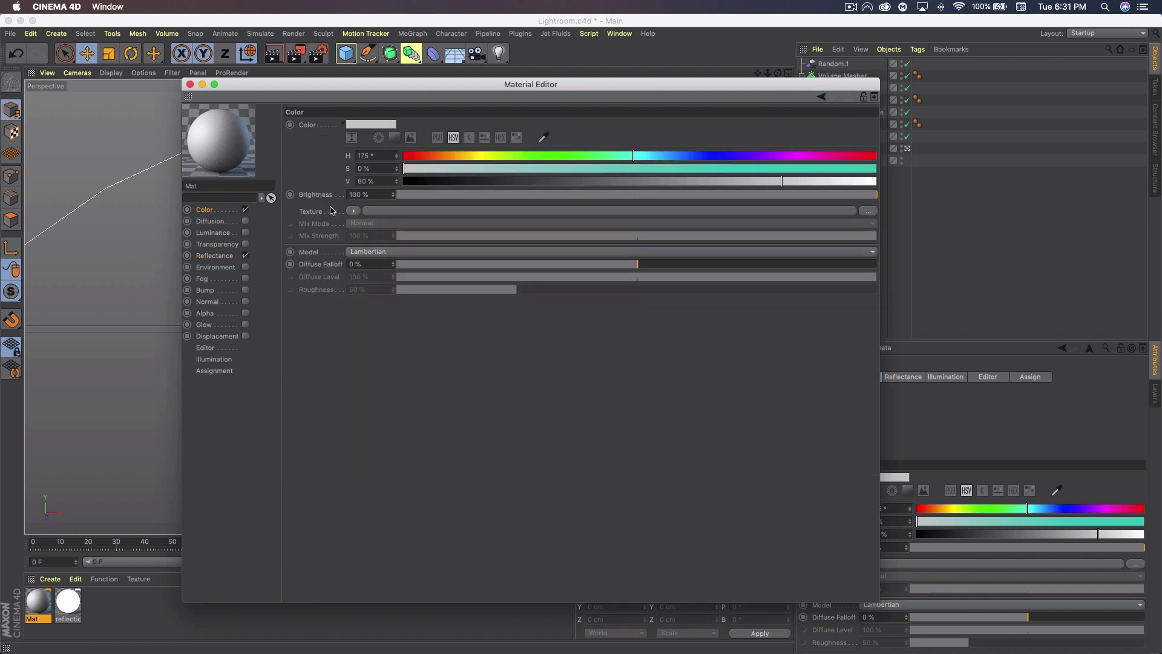
pyautogui.click(354, 211)
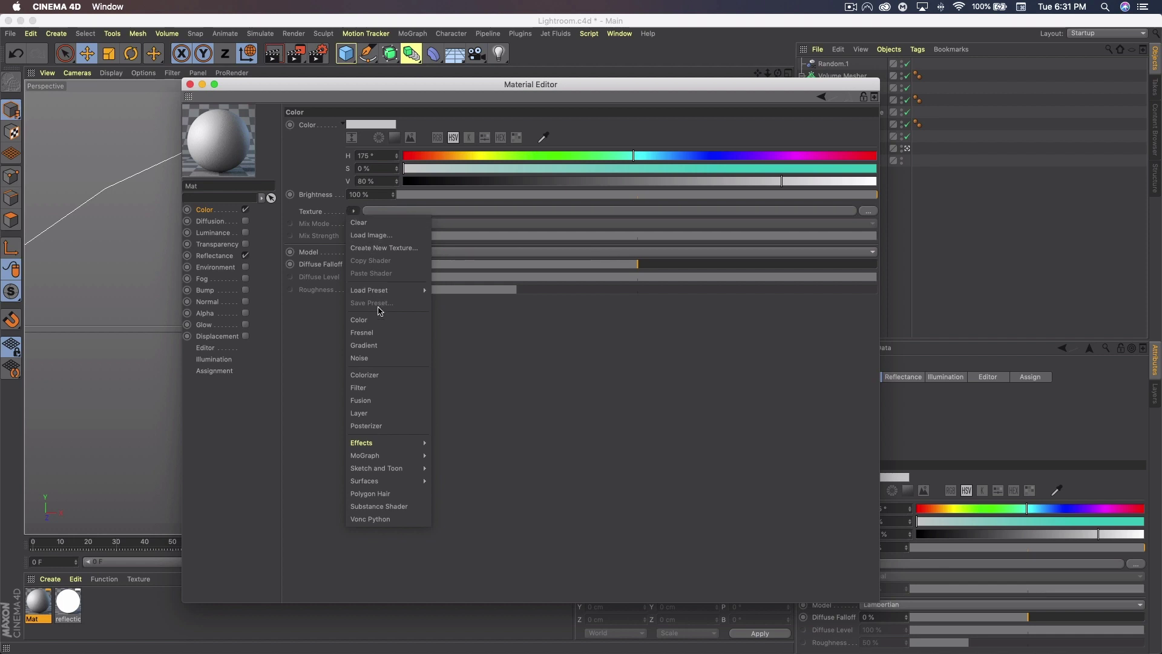
pyautogui.click(376, 413)
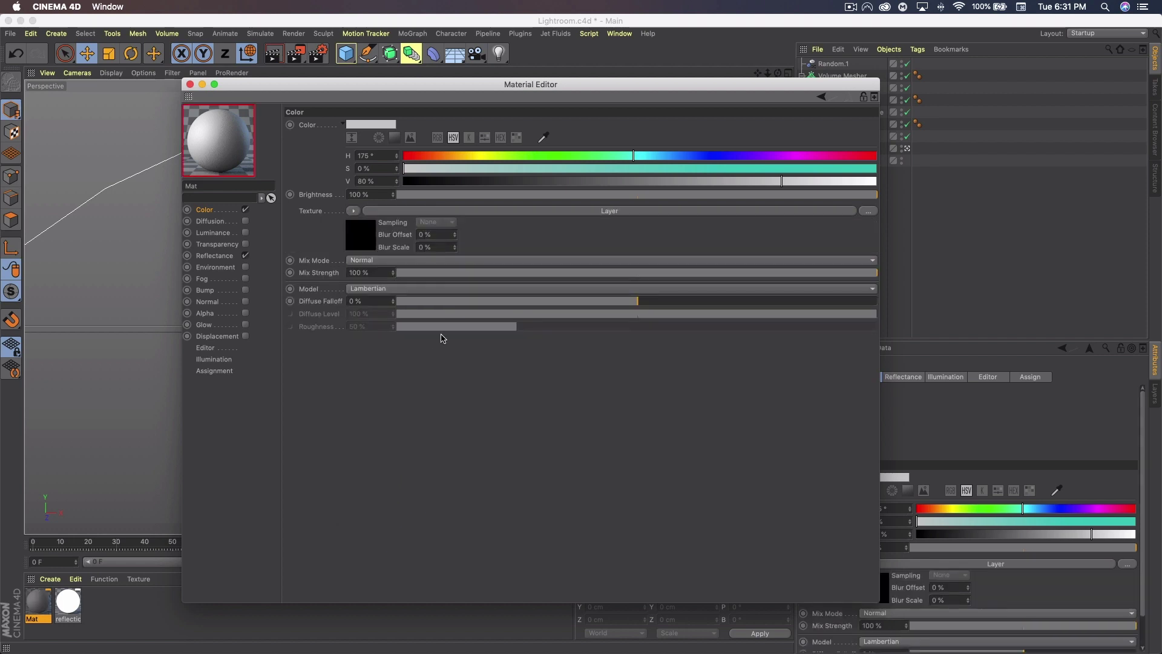
pyautogui.click(368, 239)
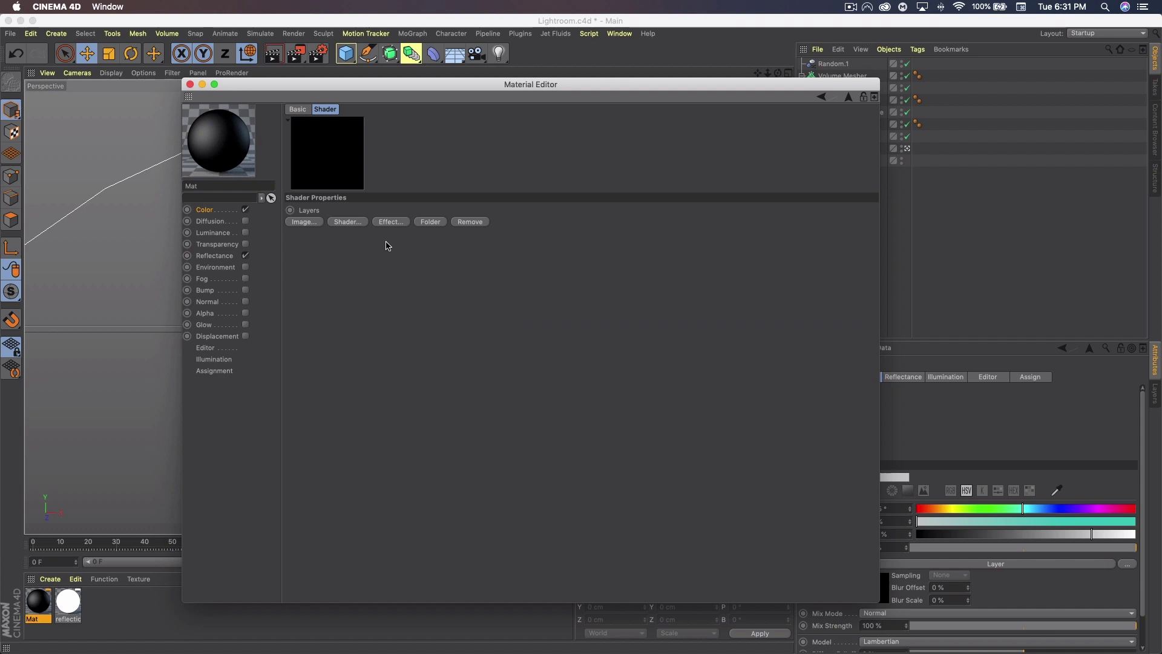
# Add a Gradient layer to the Layer shader and set its left stop to green 25d94f.
pyautogui.click(346, 223)
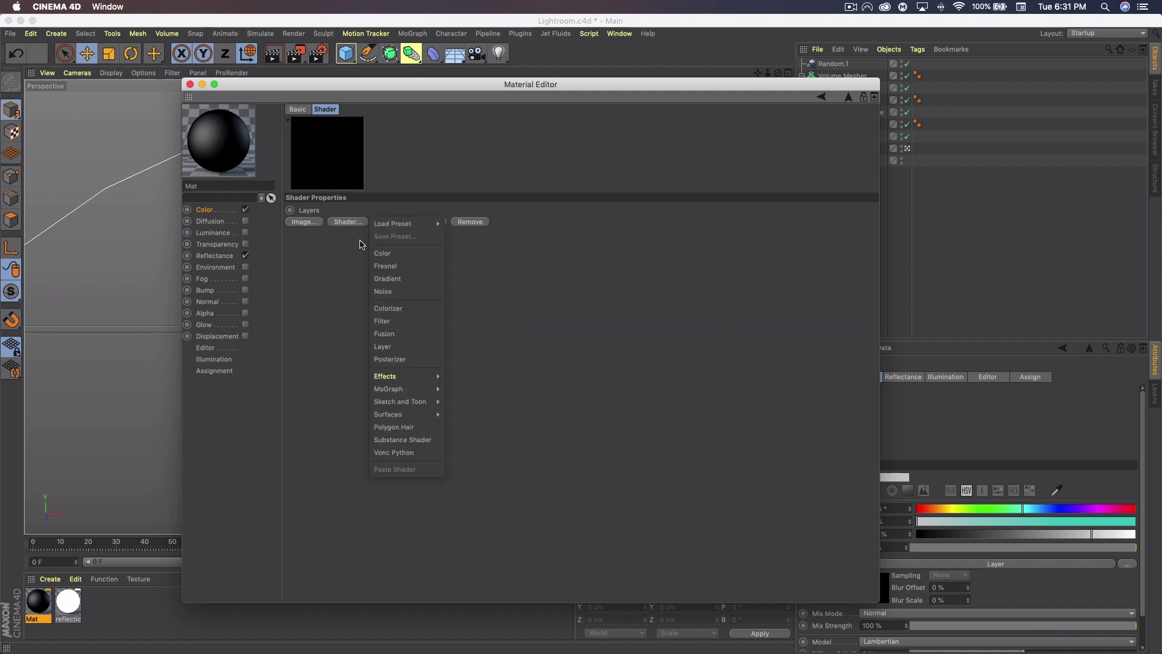
pyautogui.click(397, 279)
pyautogui.click(340, 236)
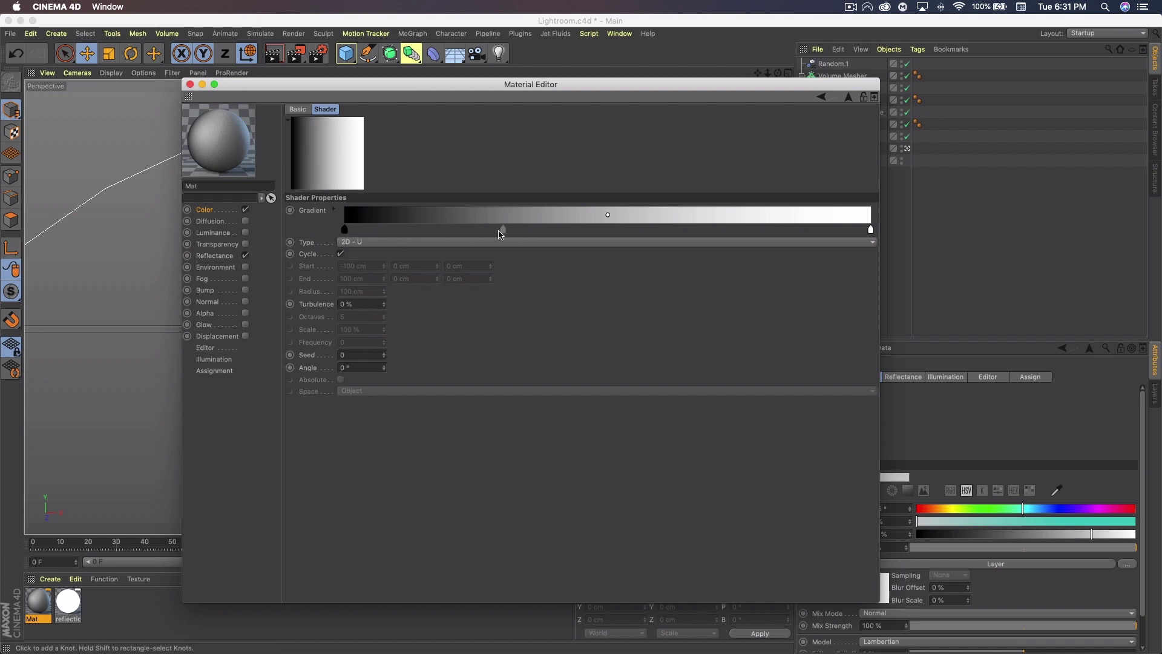
pyautogui.doubleClick(346, 231)
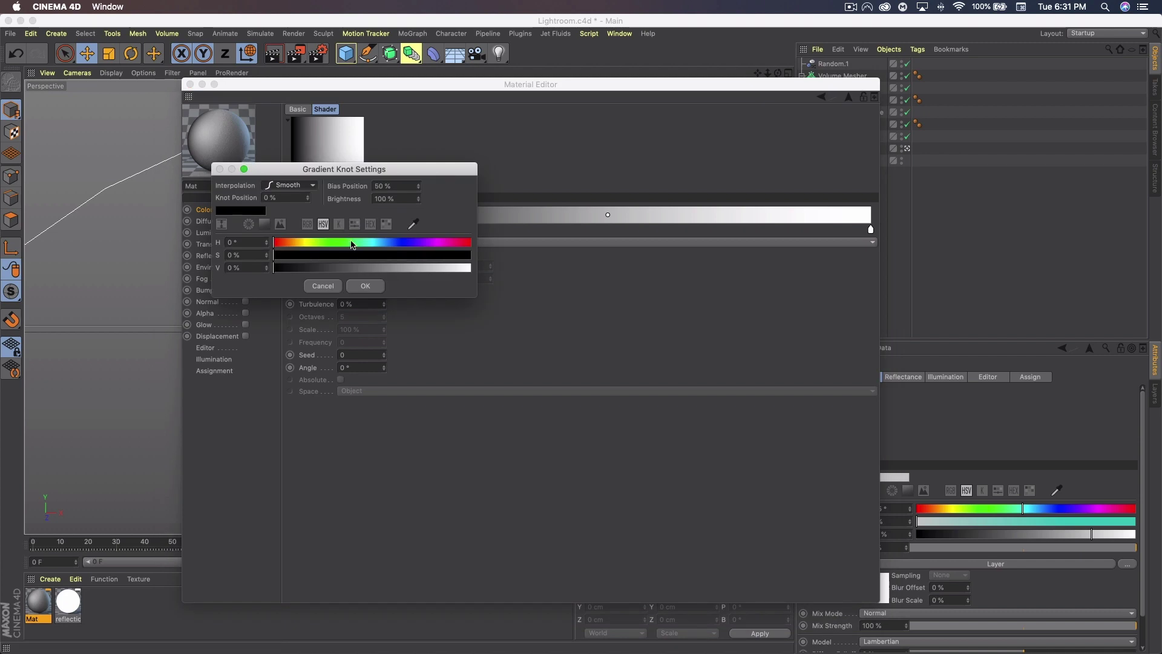
pyautogui.click(371, 224)
pyautogui.doubleClick(250, 244)
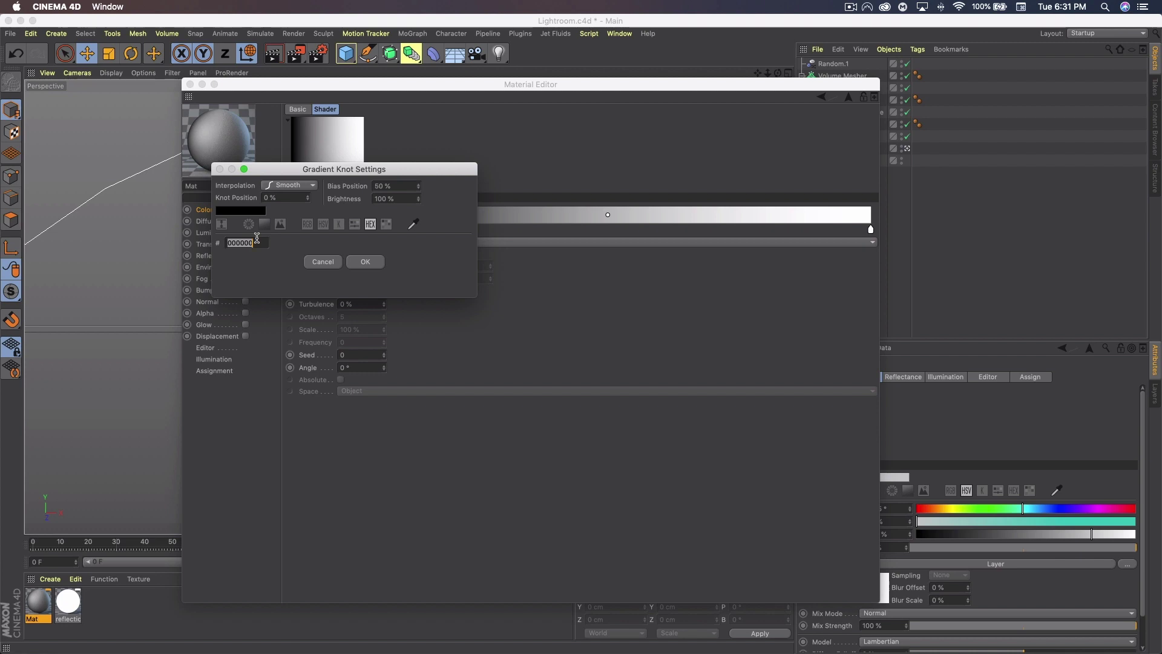
pyautogui.write('25d94f')
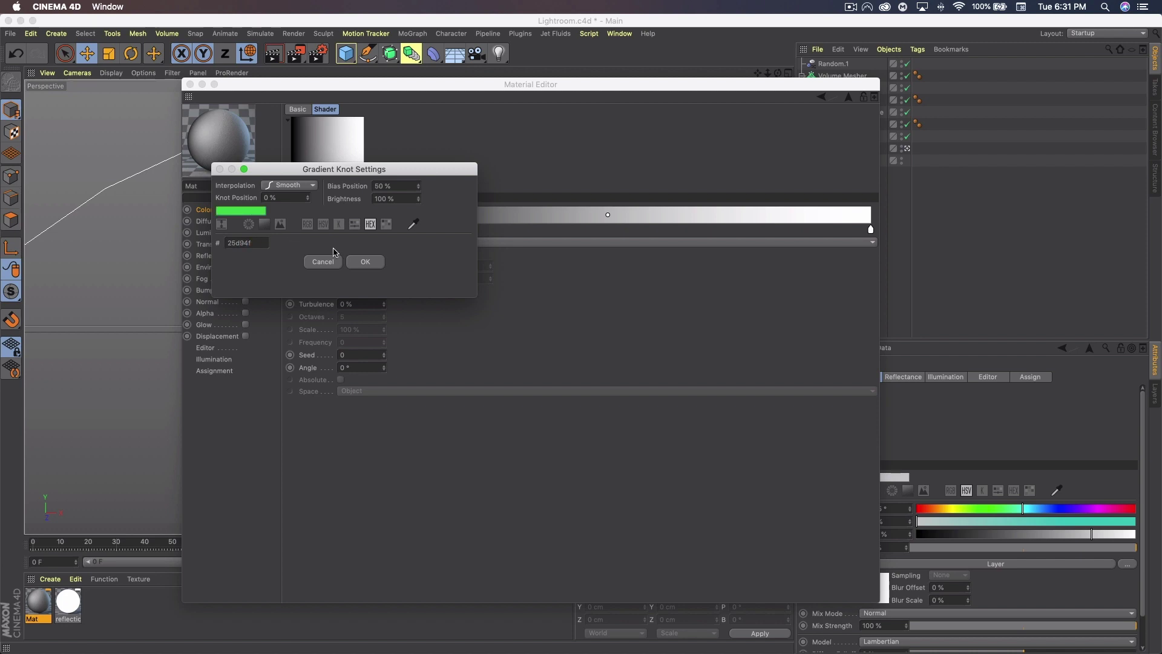
pyautogui.click(361, 262)
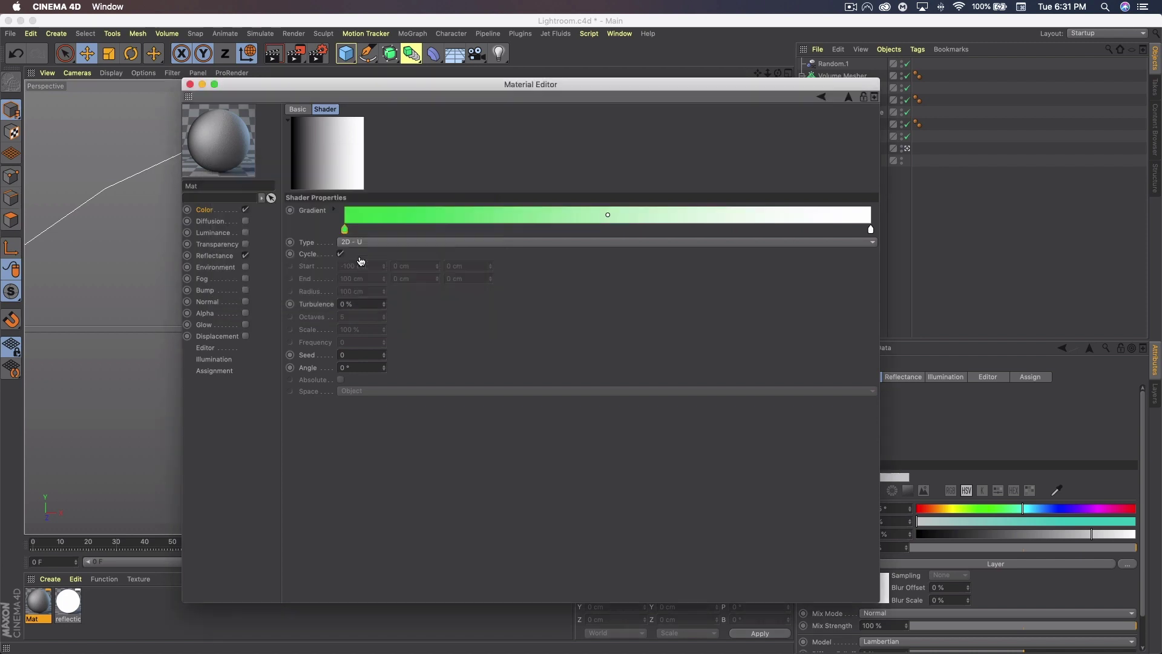
# Set the gradient's right stop to yellow f7ff57 and return to the Layer shader overview.
pyautogui.doubleClick(871, 229)
pyautogui.doubleClick(782, 256)
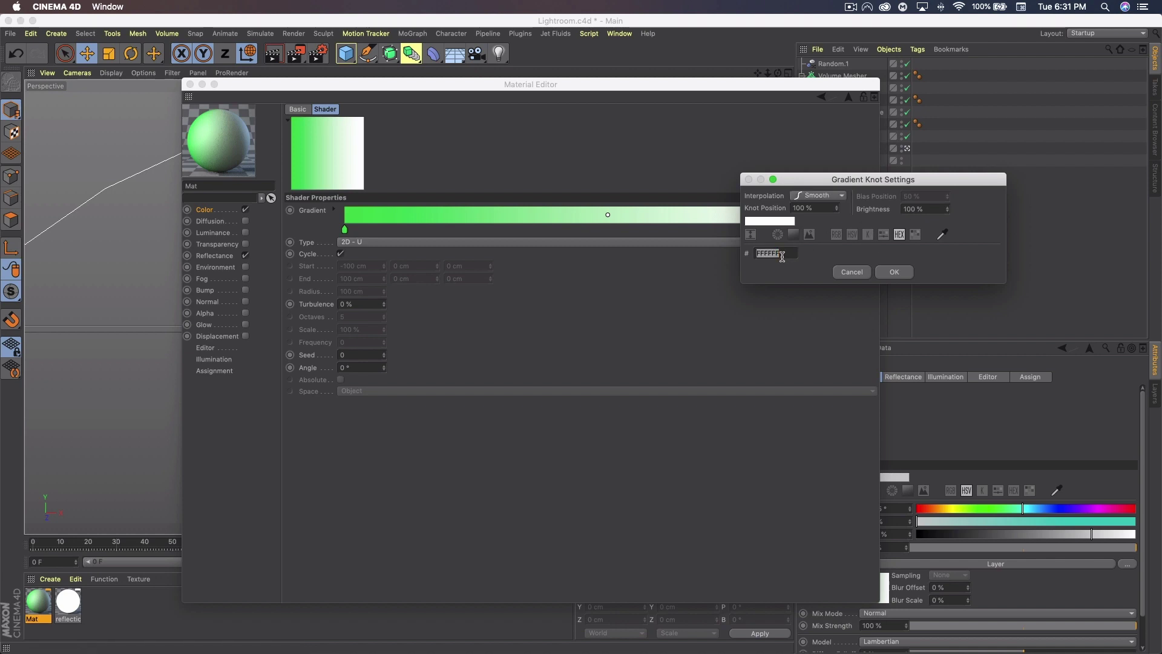
pyautogui.write('f7ff57')
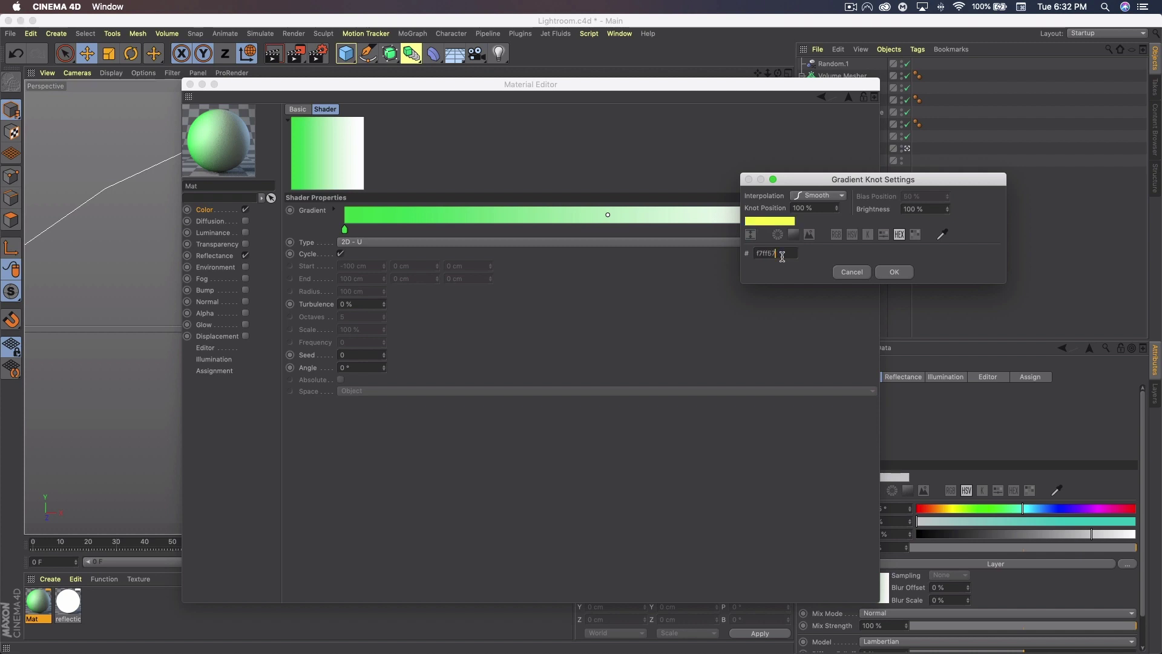
pyautogui.click(894, 272)
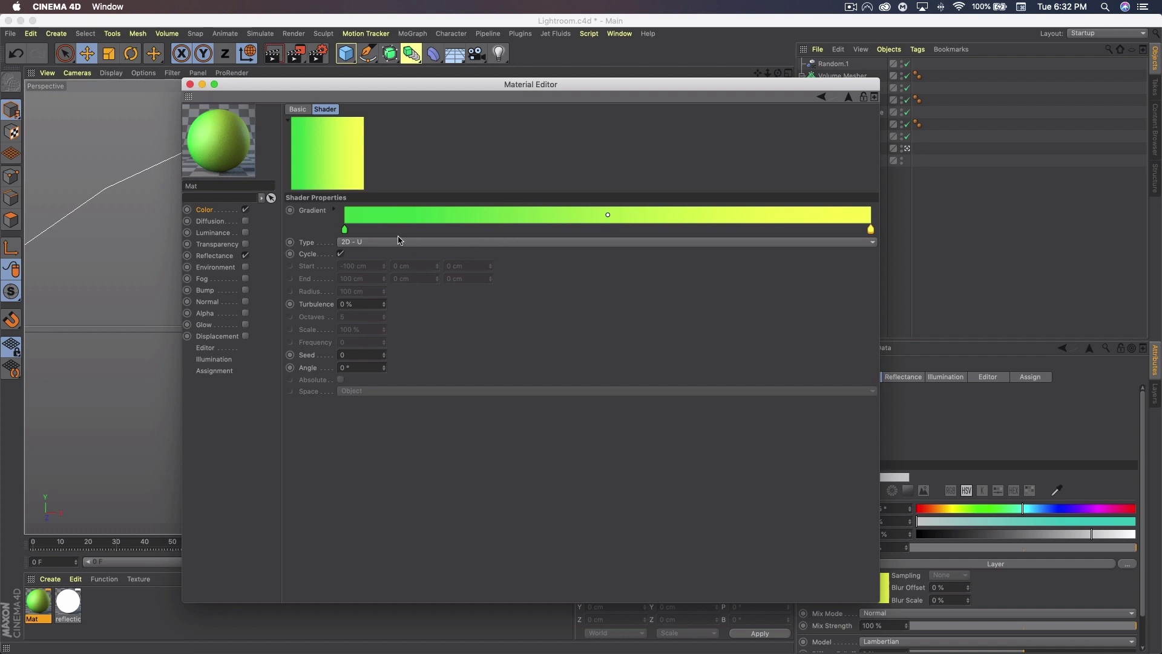
pyautogui.click(849, 98)
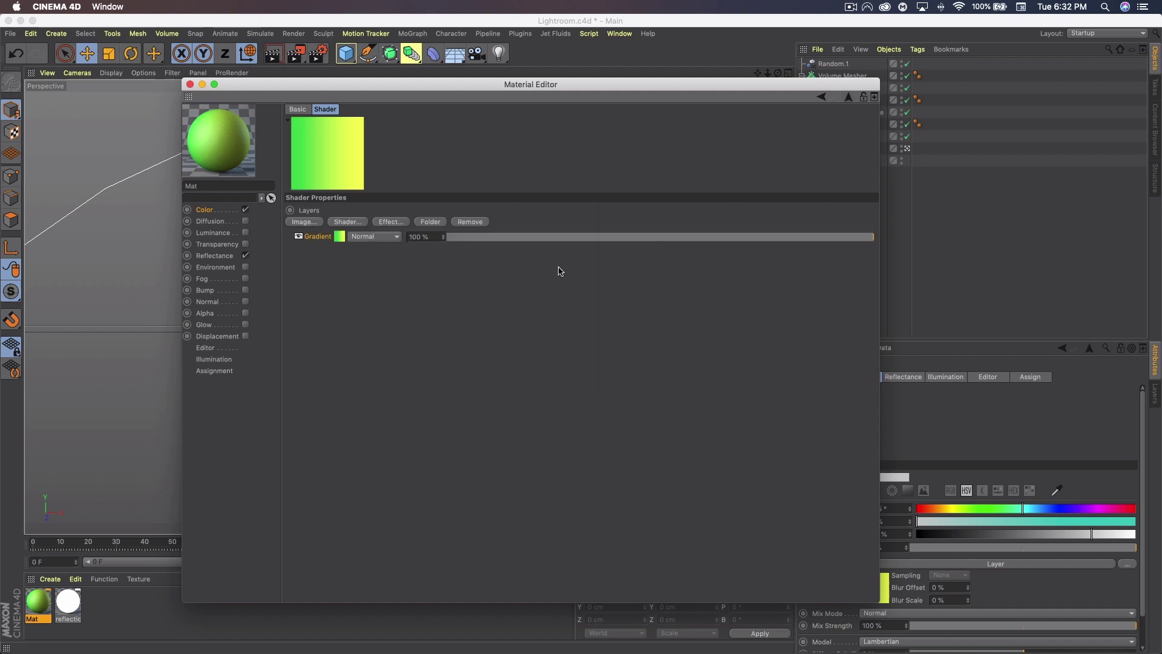
pyautogui.click(390, 222)
# Add a Distort effect above the gradient with 50% distortion strength.
pyautogui.click(446, 309)
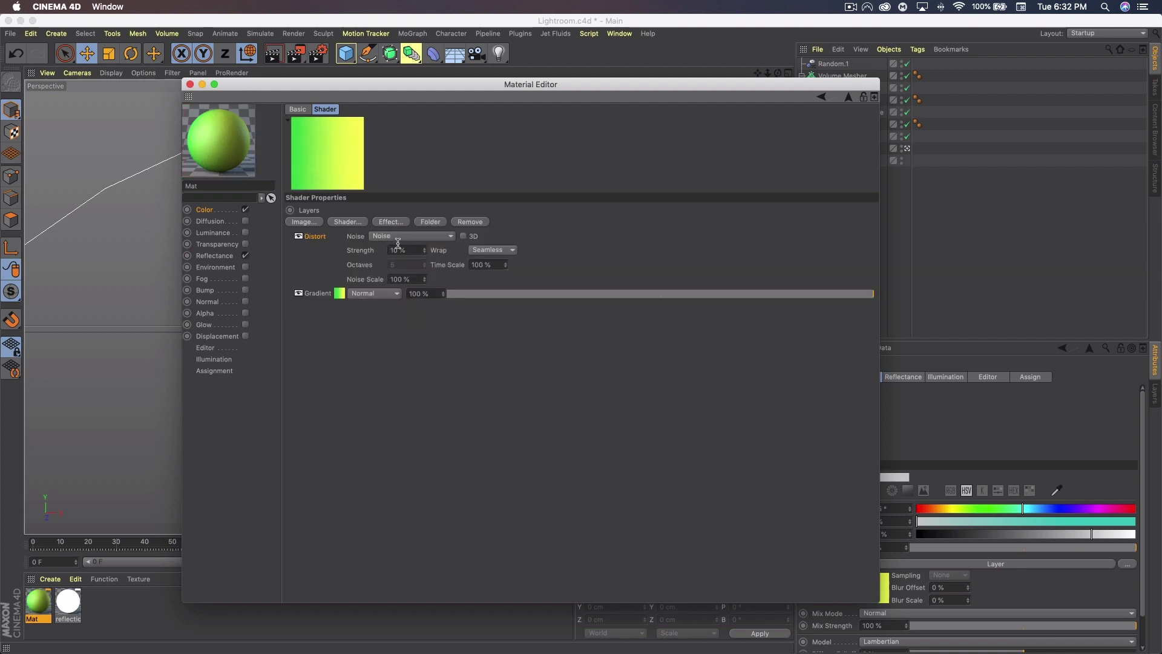
pyautogui.scroll(-1, 384, 238)
pyautogui.click(417, 250)
pyautogui.write('50')
pyautogui.press('Return')
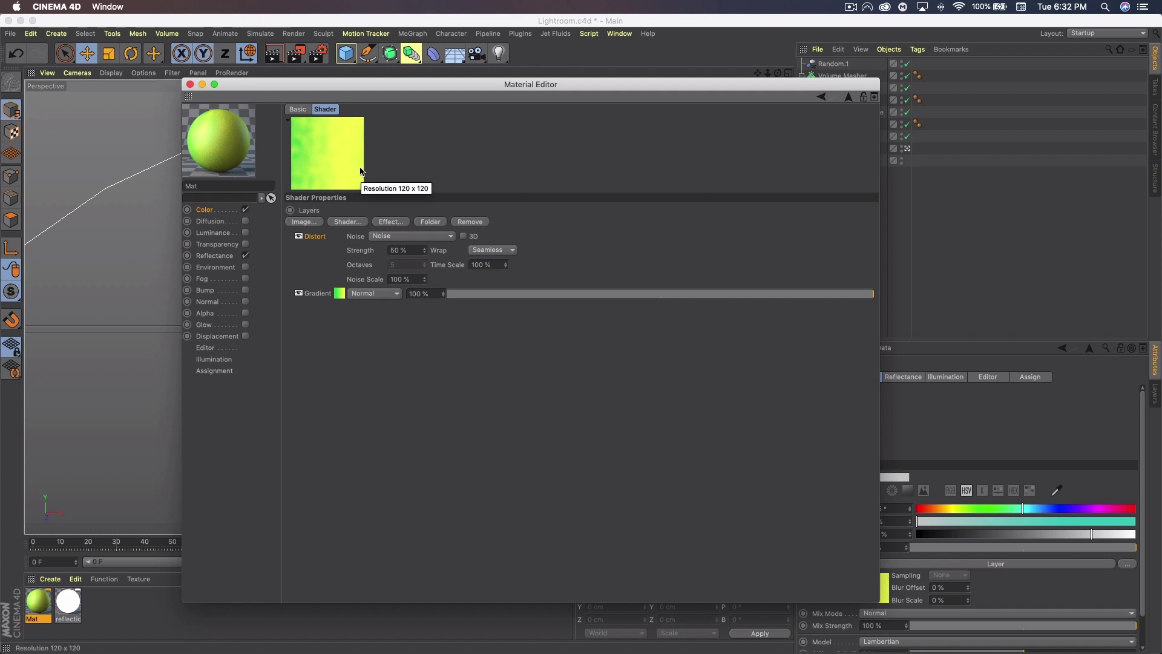
pyautogui.click(214, 256)
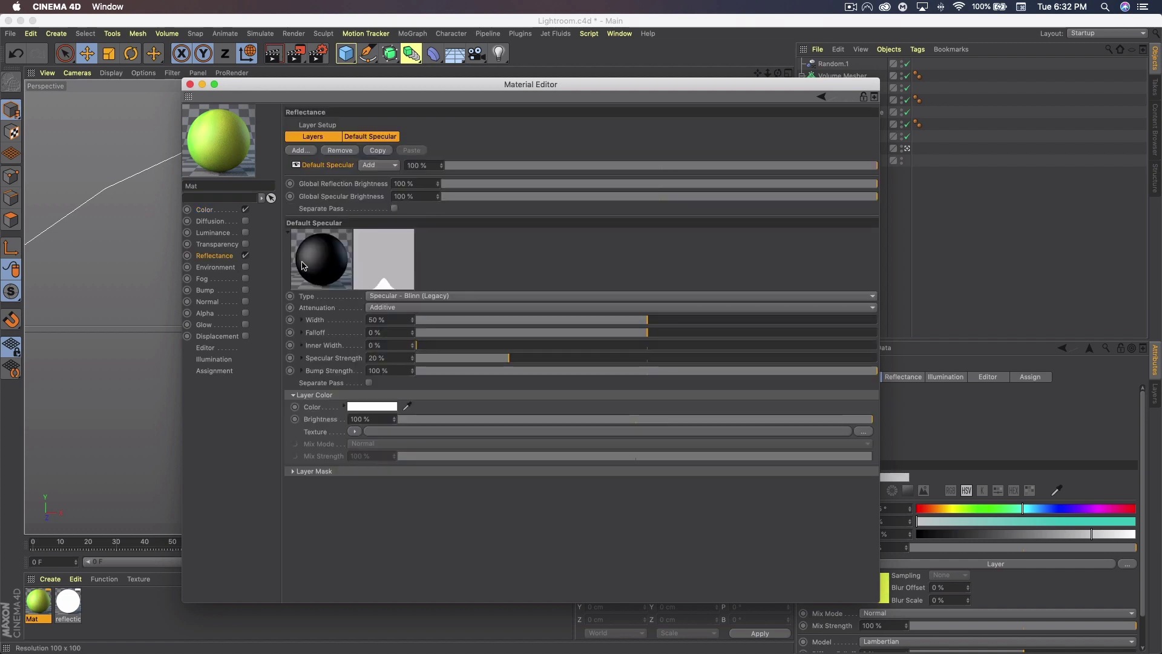
# Replace Default Specular with a Reflection (Legacy) layer at 16% opacity and close the Material Editor.
pyautogui.click(339, 150)
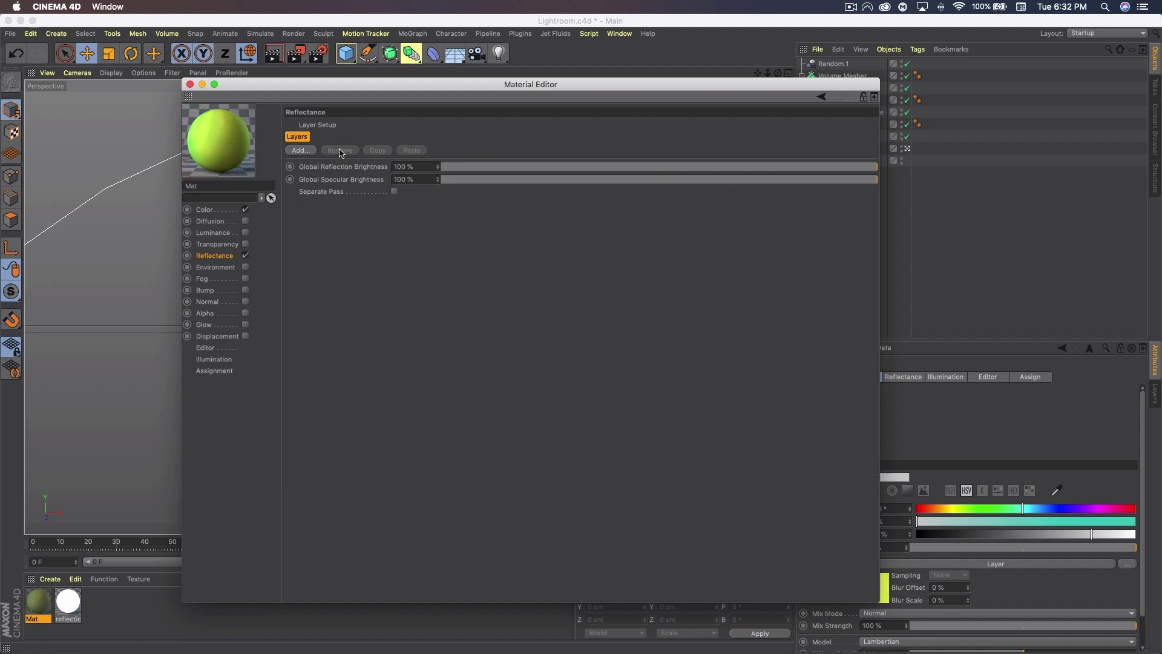
pyautogui.click(301, 151)
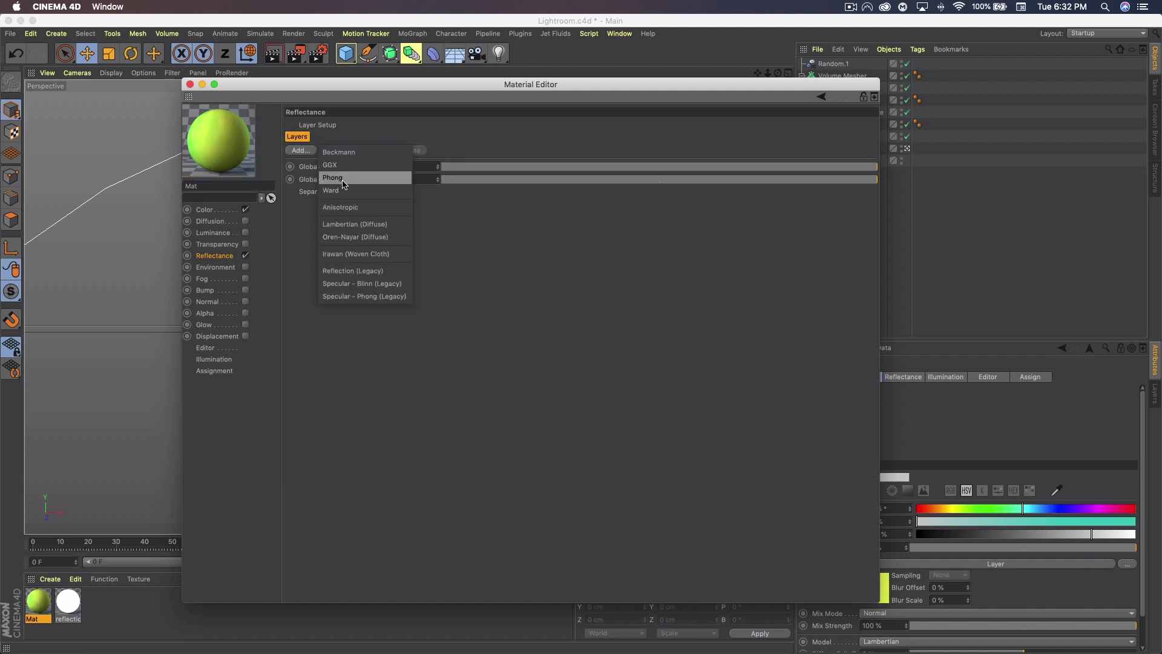
pyautogui.click(350, 271)
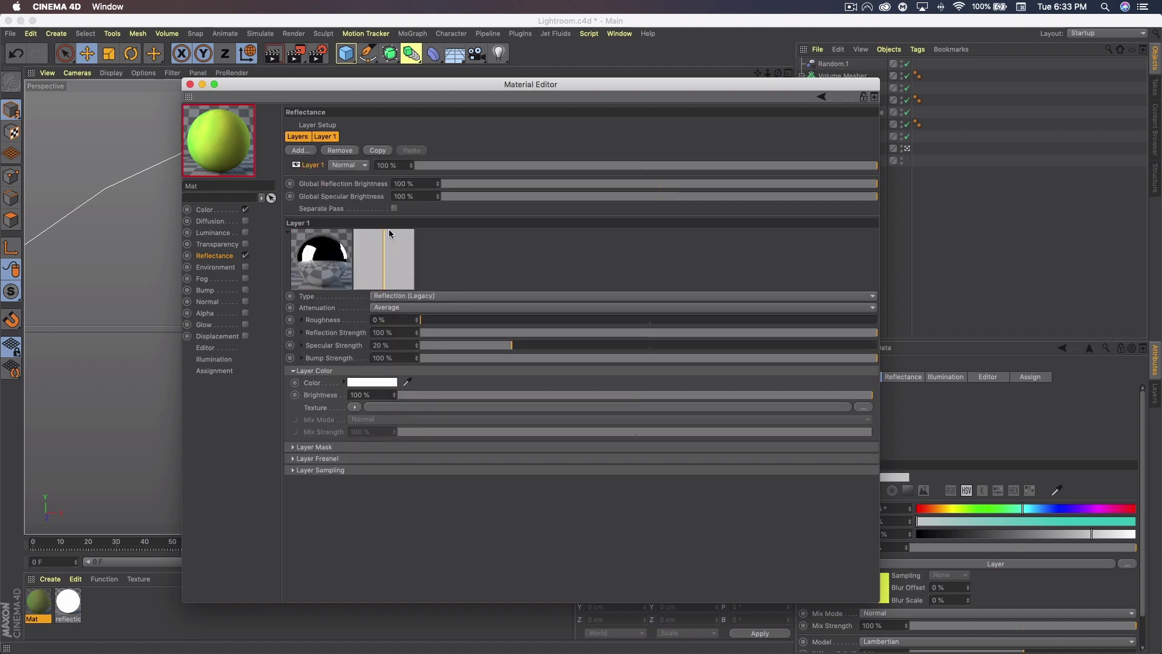
pyautogui.click(395, 165)
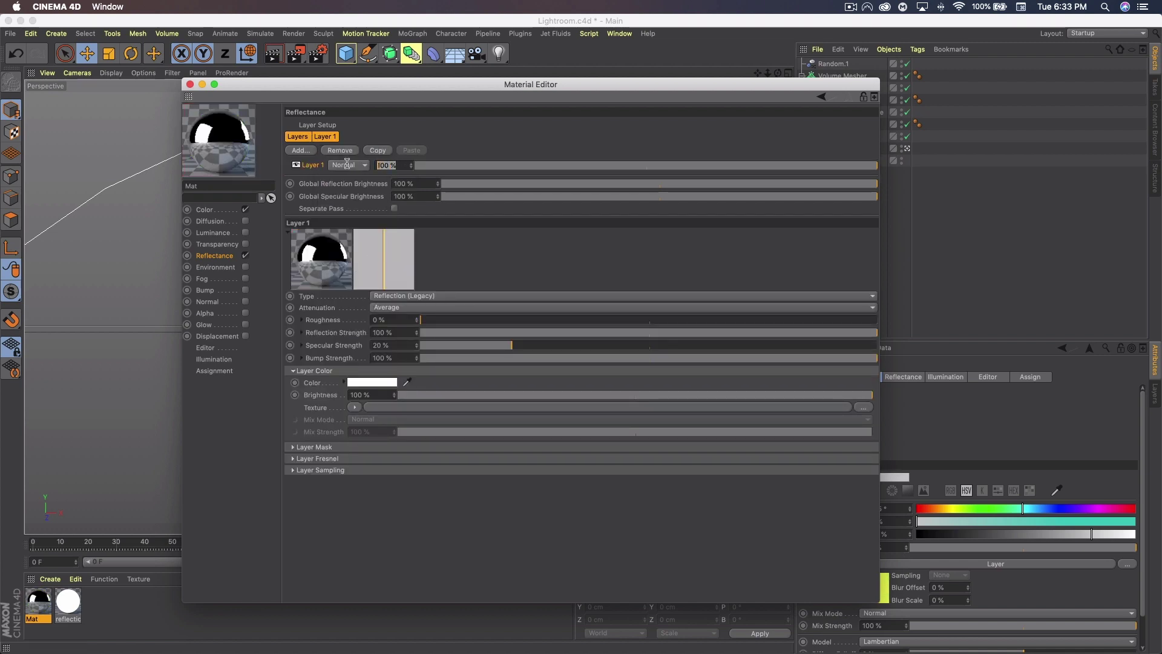
pyautogui.write('16')
pyautogui.press('Return')
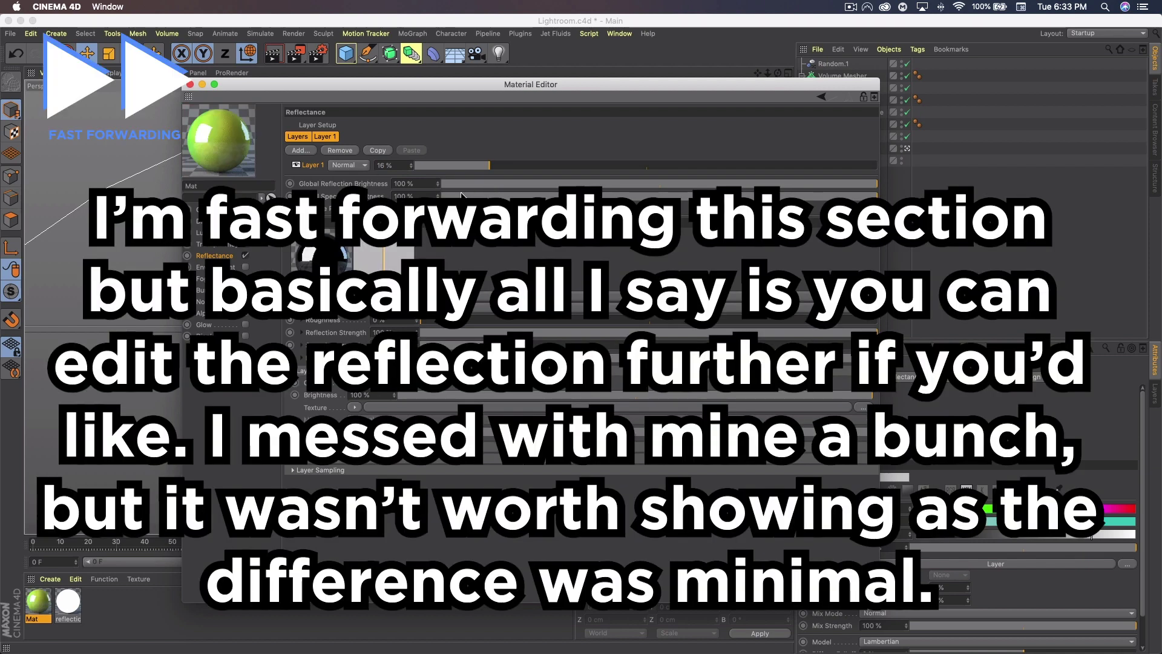
pyautogui.click(292, 469)
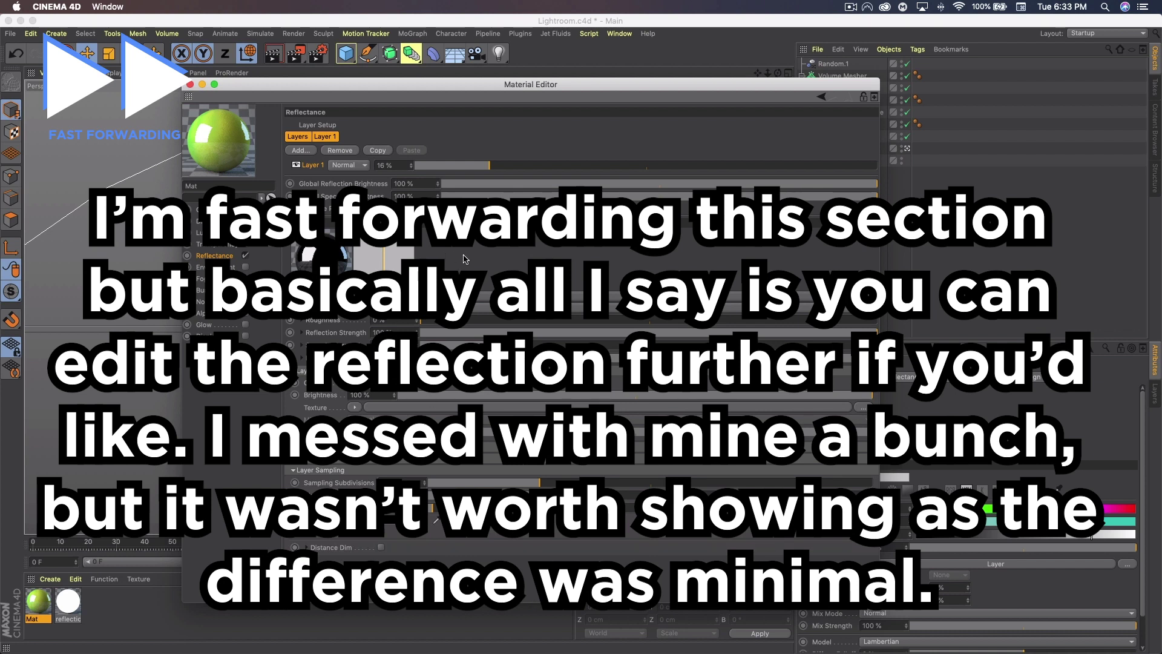
pyautogui.click(191, 84)
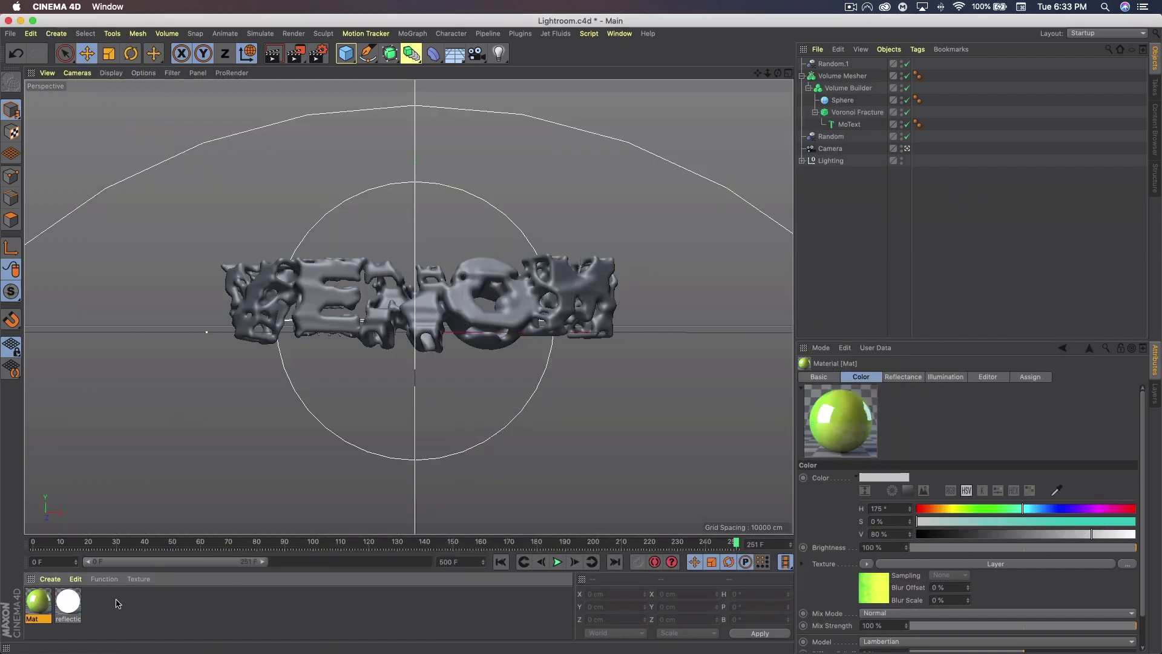
# Duplicate the Mat material and set its gradient's left stop to dark blue 2555D9.
pyautogui.press('super+c')
pyautogui.press('super+v')
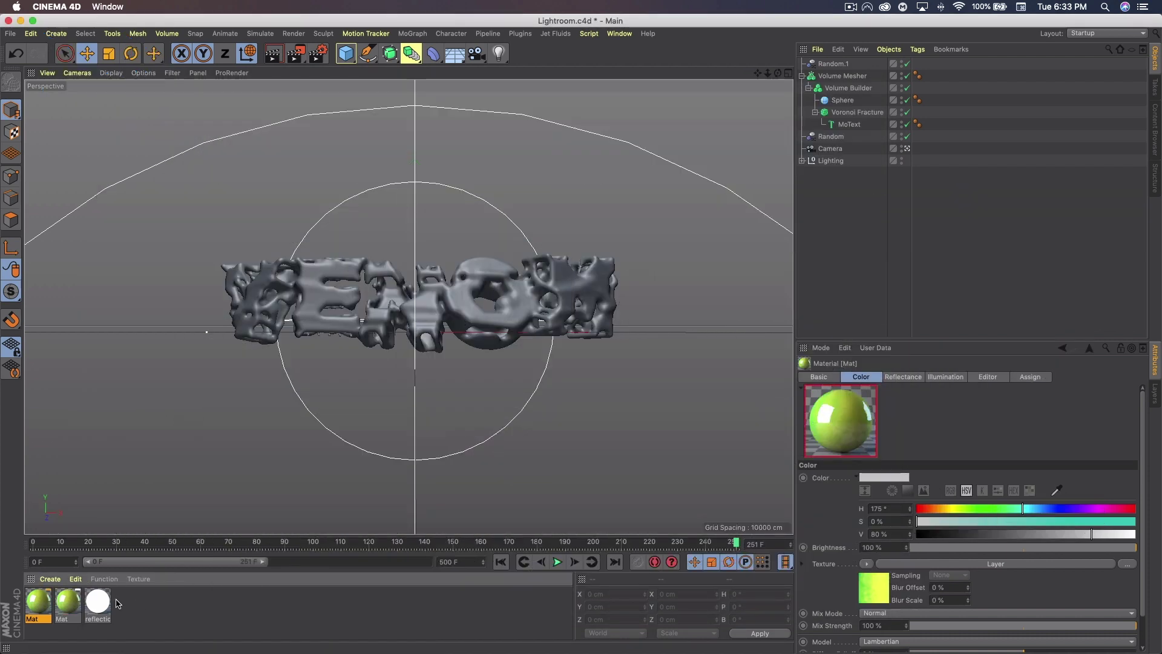
pyautogui.doubleClick(35, 601)
pyautogui.click(204, 210)
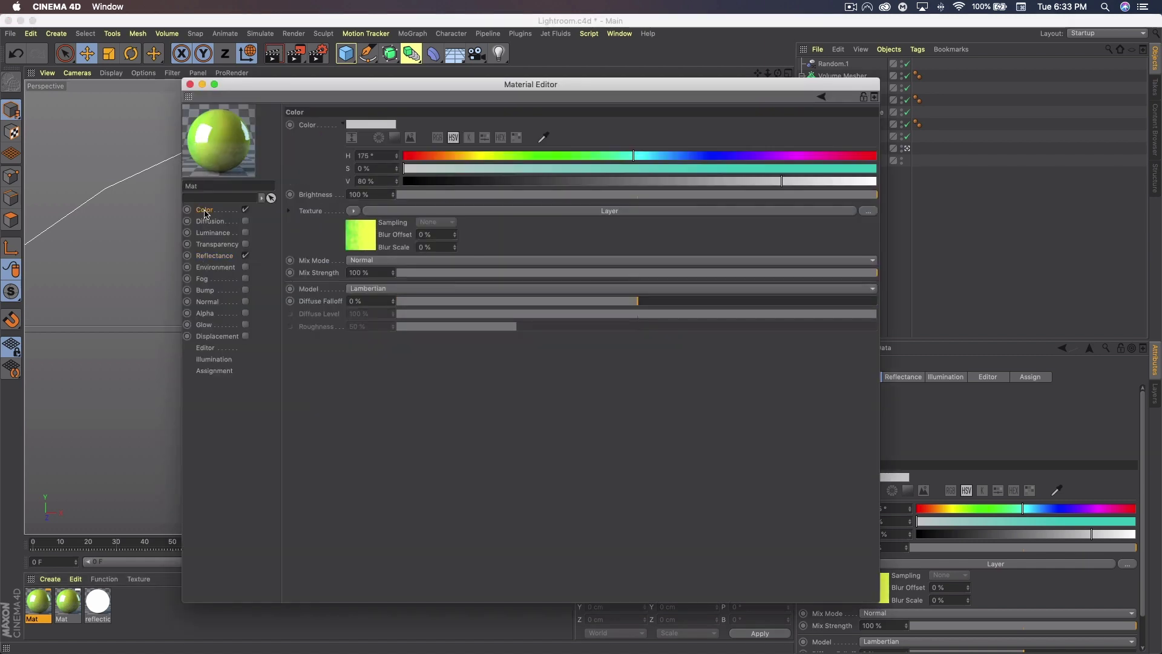
pyautogui.click(370, 236)
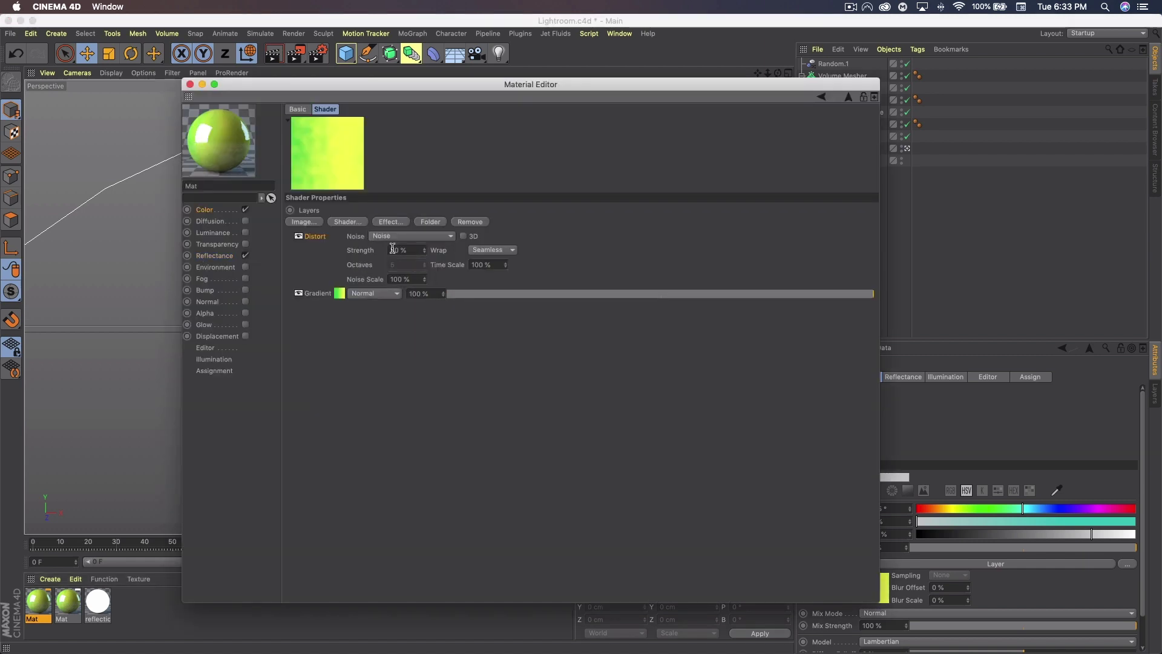
pyautogui.click(339, 294)
pyautogui.doubleClick(288, 229)
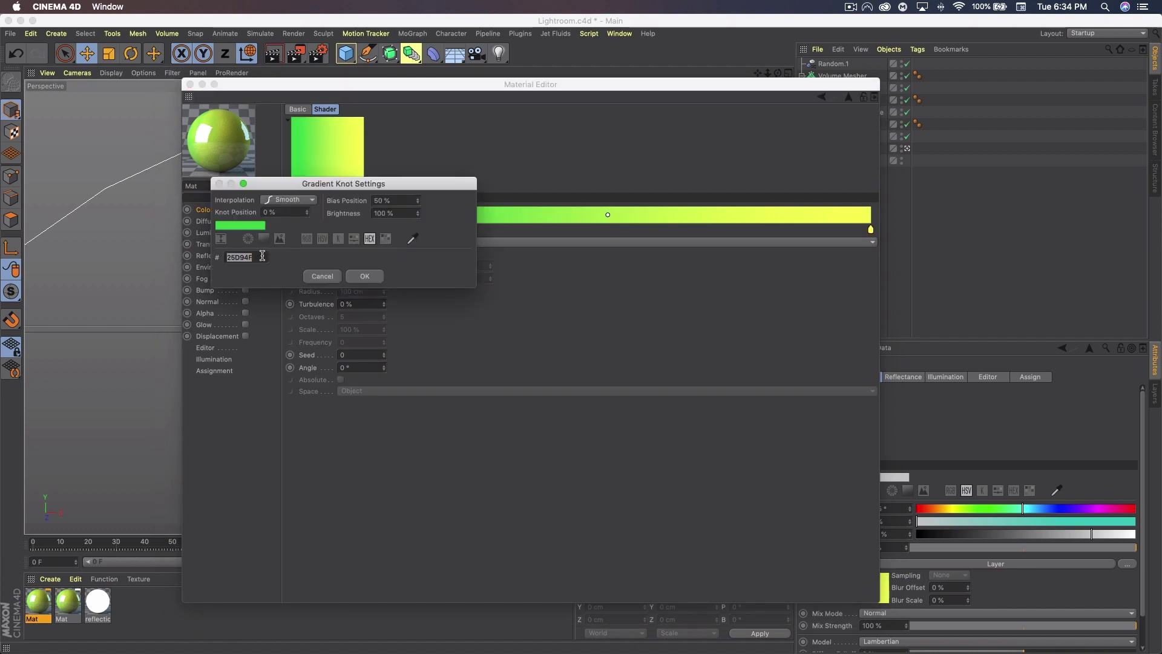
pyautogui.write('255')
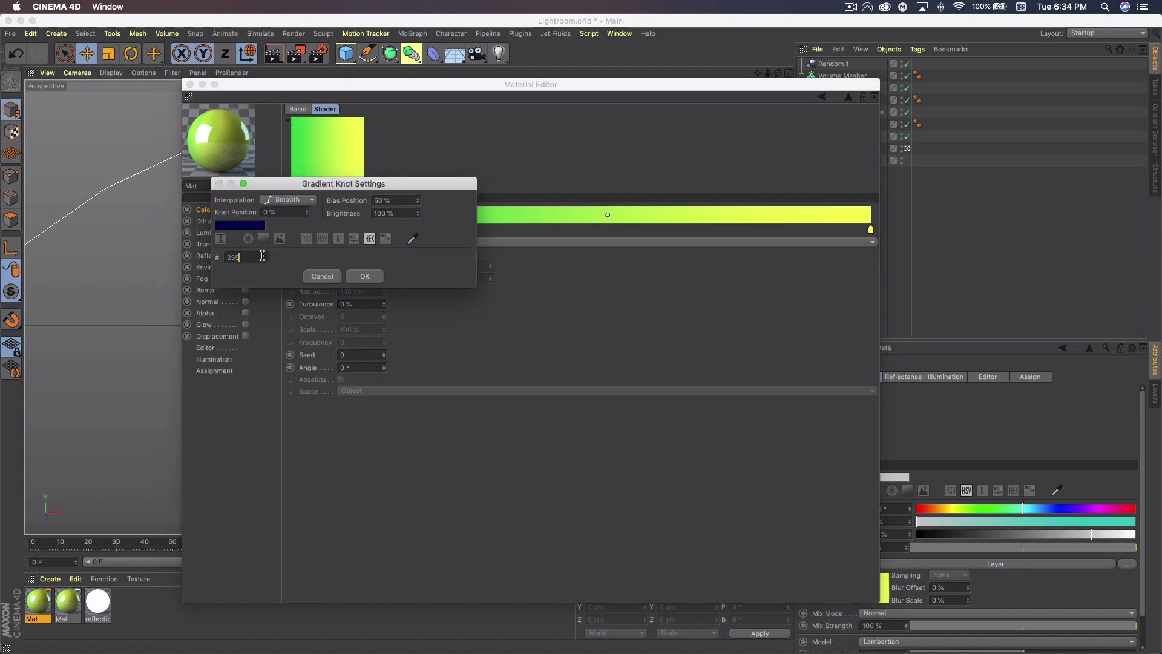
pyautogui.write('5D9')
pyautogui.click(364, 278)
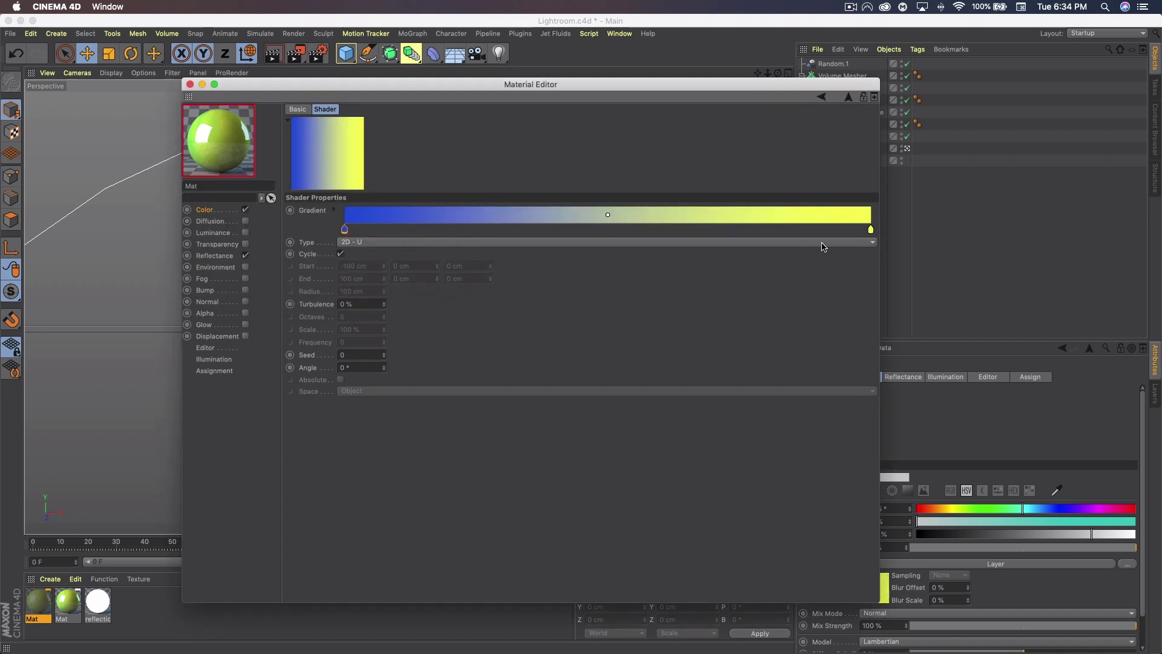
# Set the gradient's right stop to cyan 57E3FF and close the Material Editor.
pyautogui.doubleClick(870, 230)
pyautogui.doubleClick(784, 255)
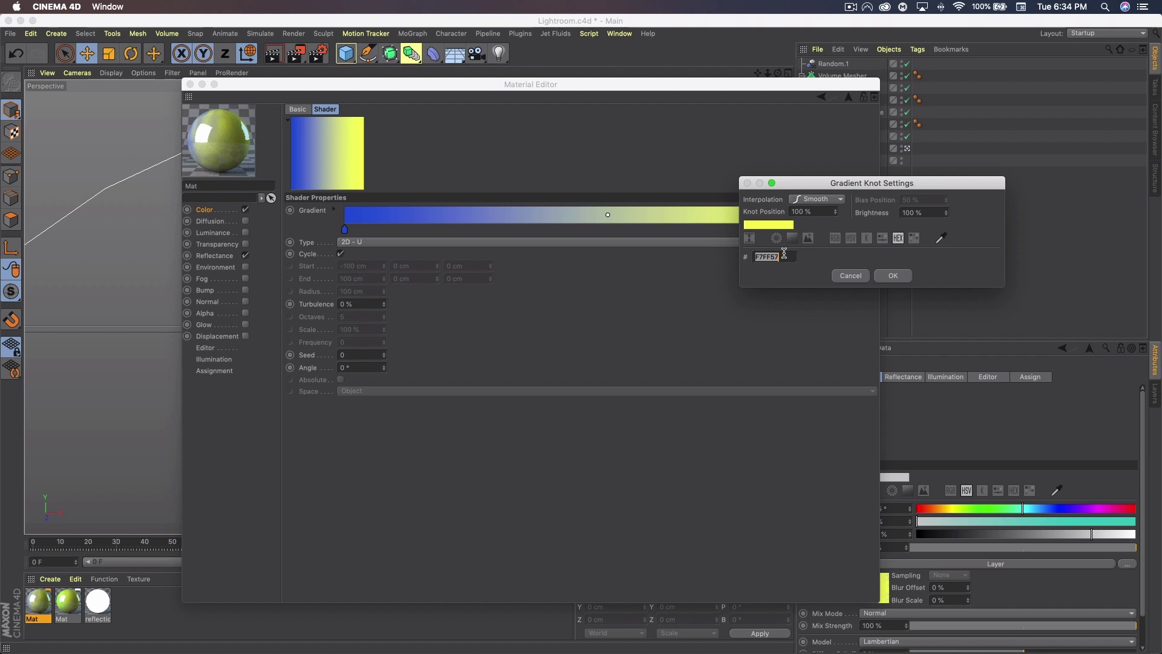
pyautogui.write('E7E3FF')
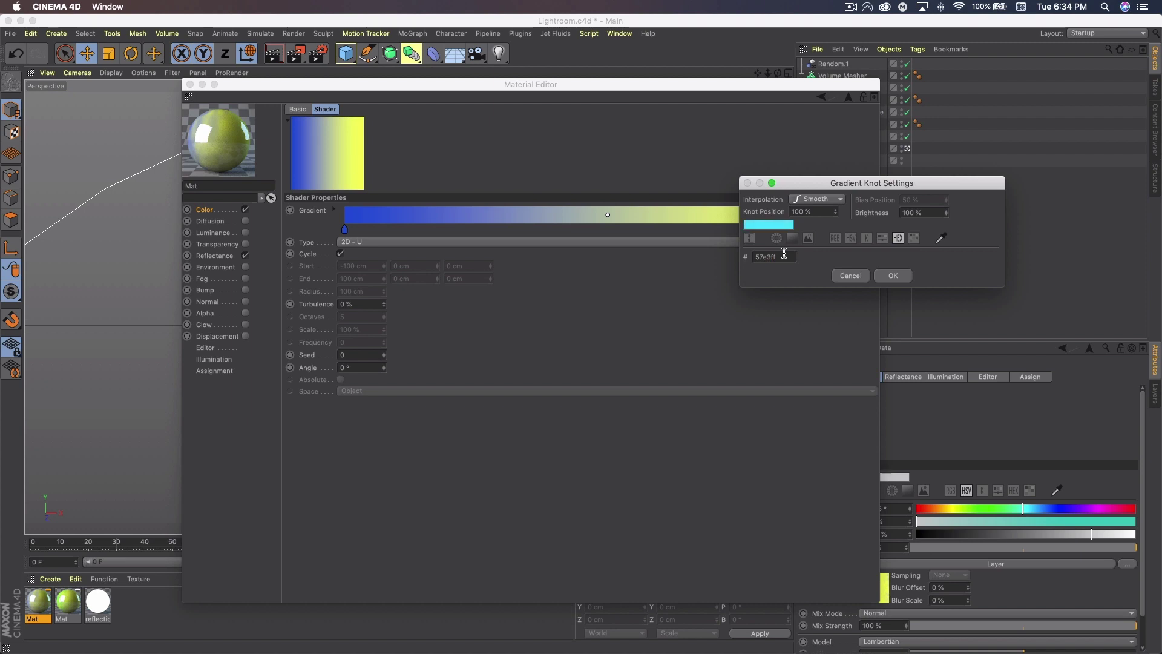
pyautogui.click(891, 277)
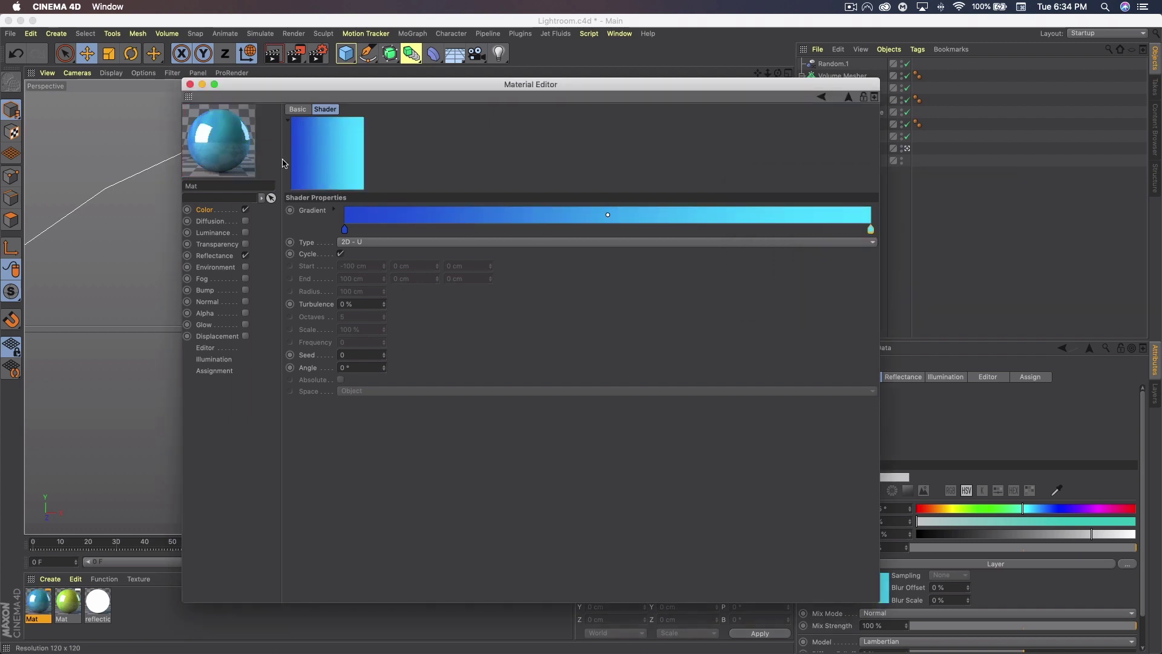
pyautogui.click(190, 85)
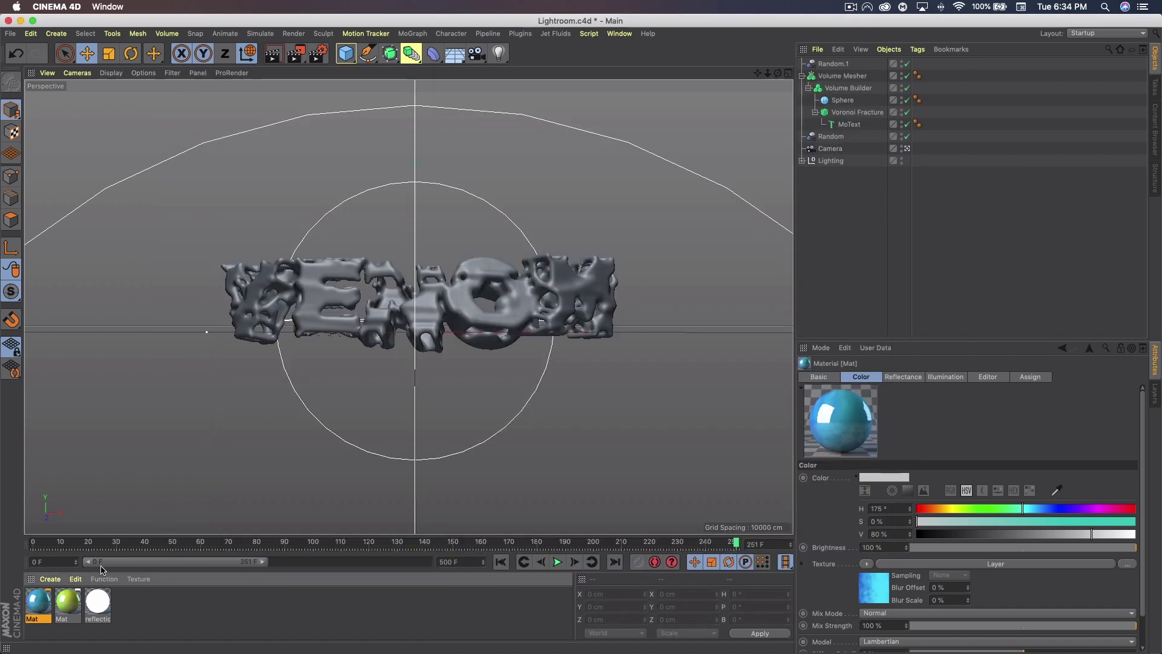
# Duplicate the blue Mat and drop its gradient's left knot saturation to about 3%.
pyautogui.press('super+c')
pyautogui.press('super+v')
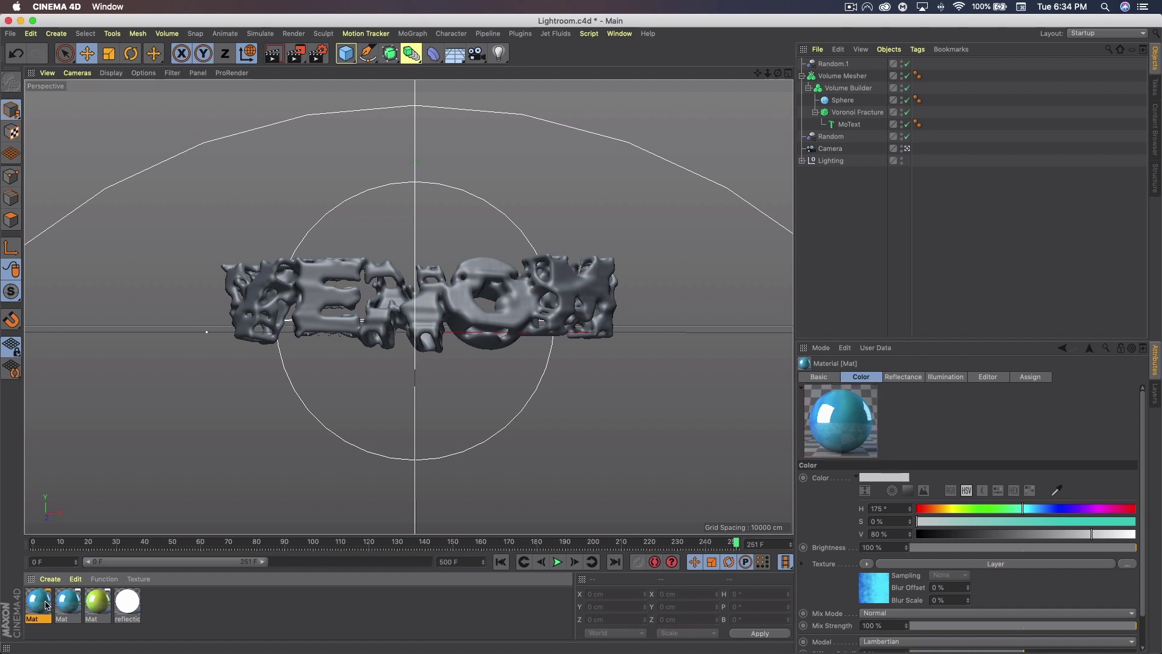
pyautogui.doubleClick(44, 604)
pyautogui.click(365, 253)
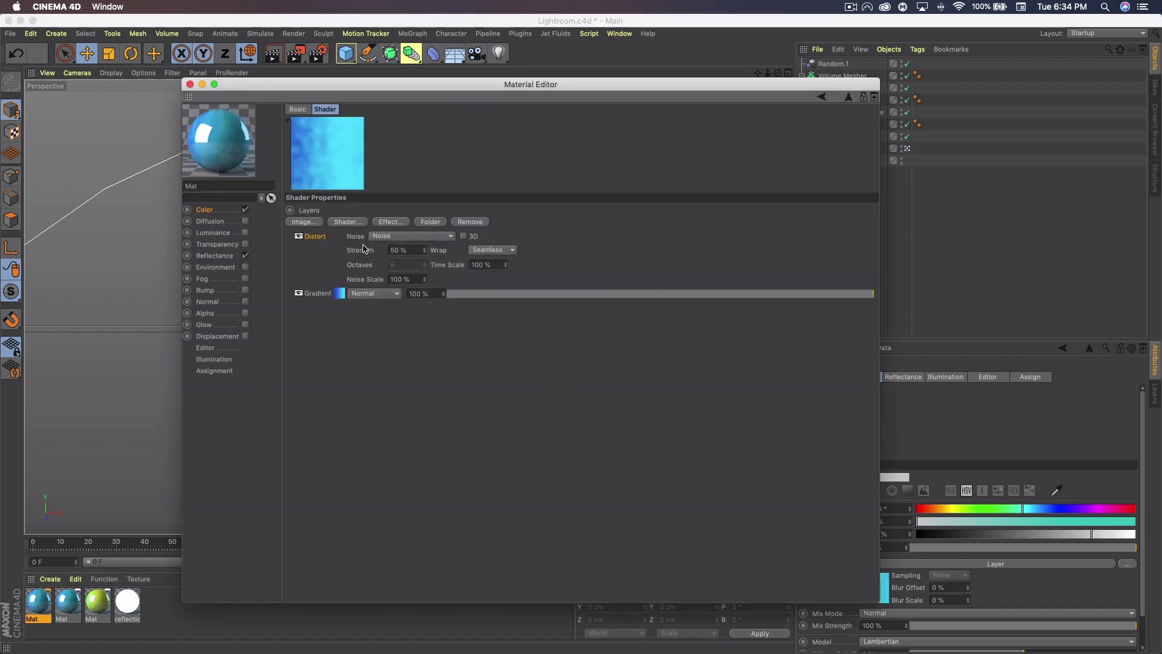
pyautogui.click(350, 297)
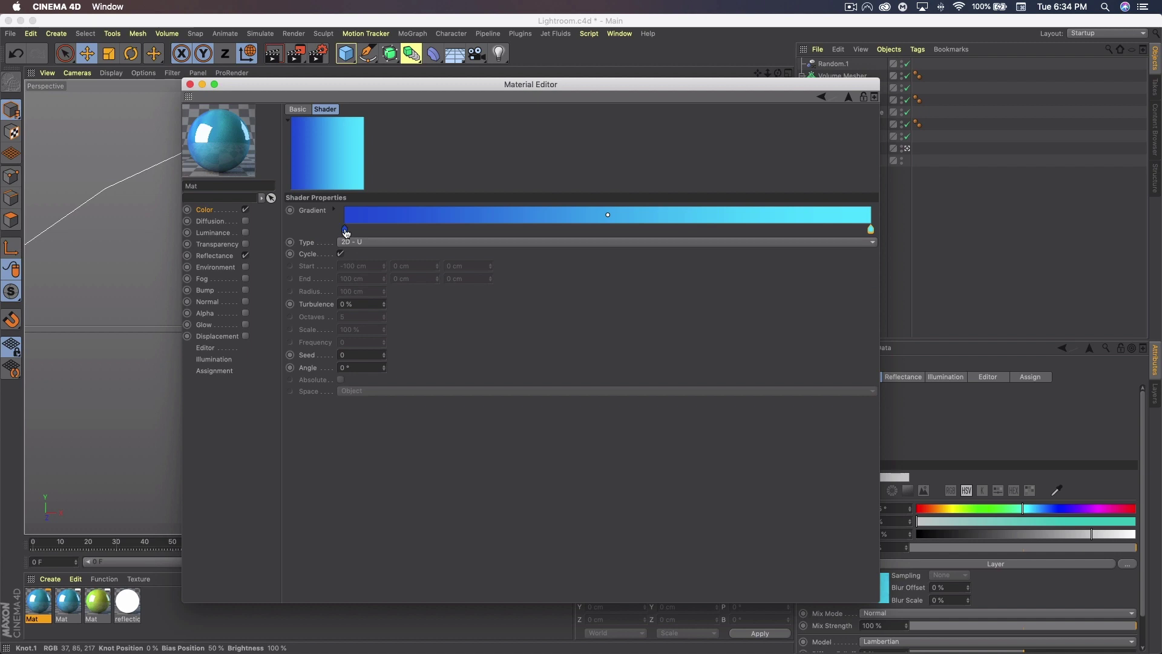
pyautogui.doubleClick(345, 229)
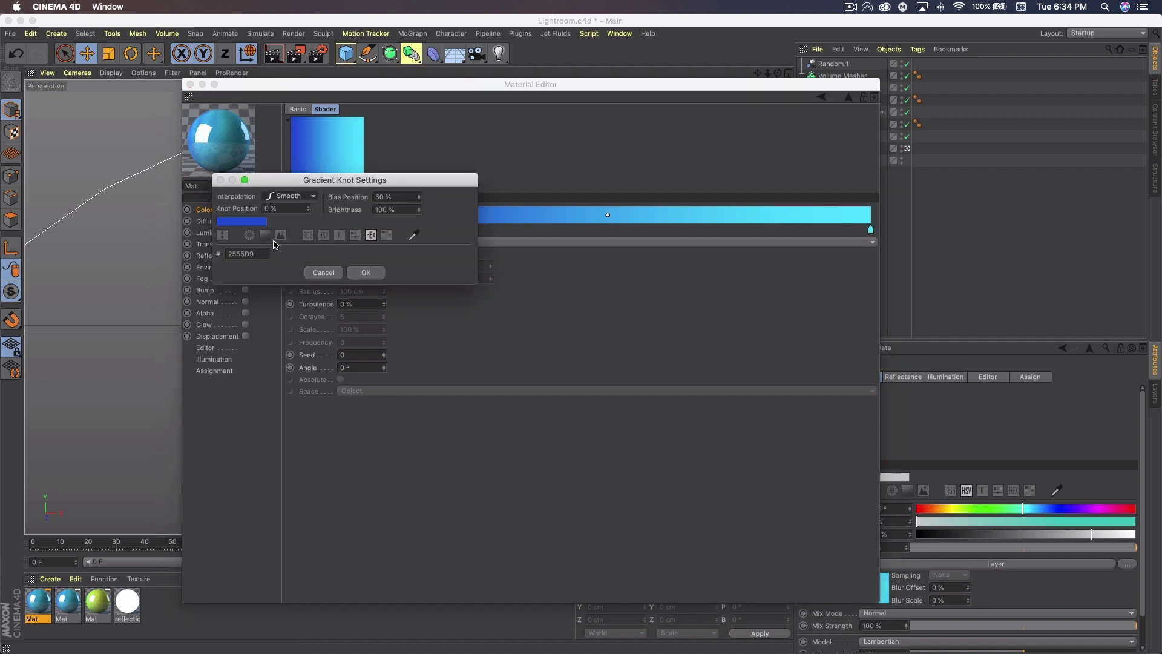
pyautogui.click(307, 235)
pyautogui.click(324, 235)
pyautogui.click(338, 240)
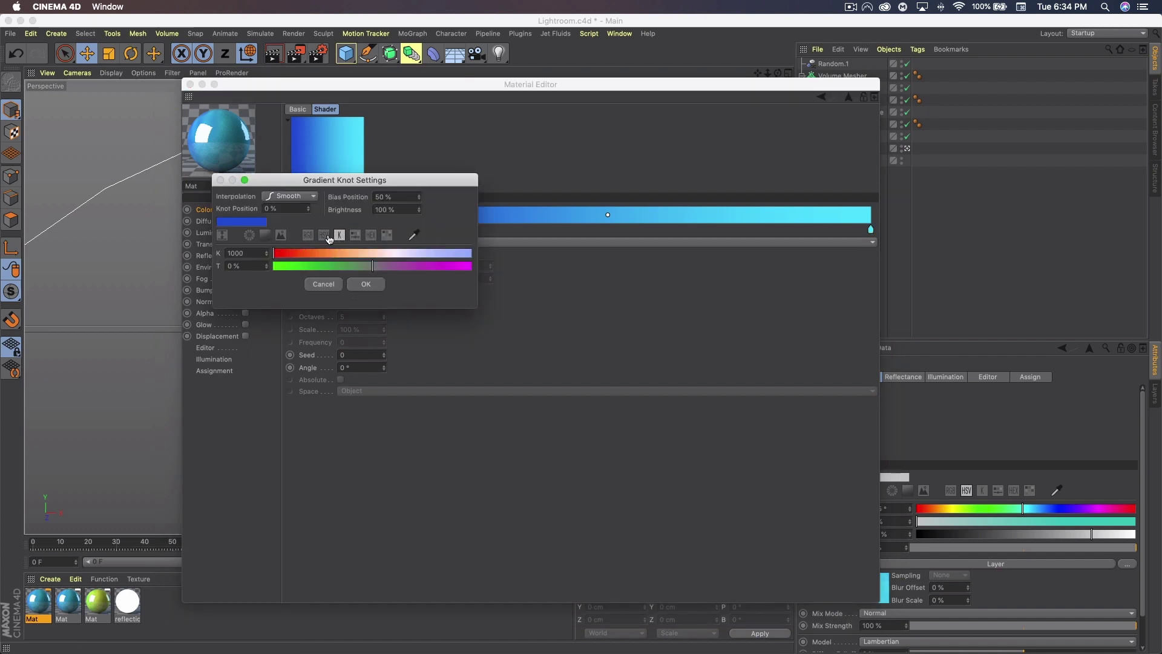
pyautogui.click(338, 240)
pyautogui.moveTo(352, 266); pyautogui.dragTo(324, 266)
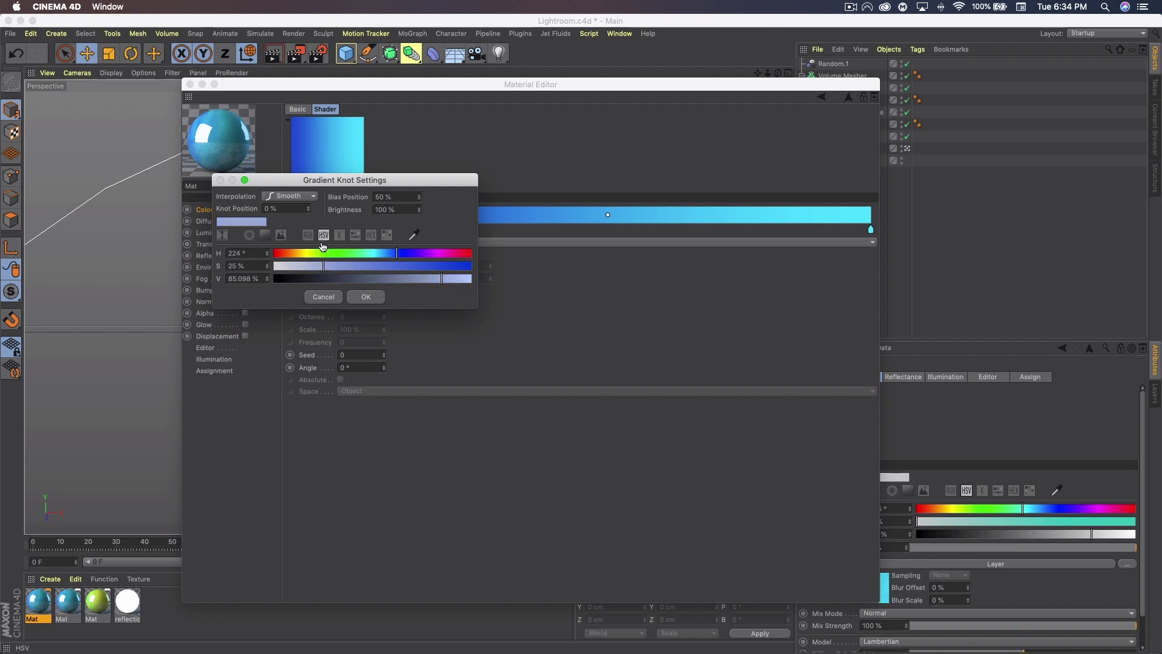
pyautogui.moveTo(324, 266); pyautogui.dragTo(276, 271)
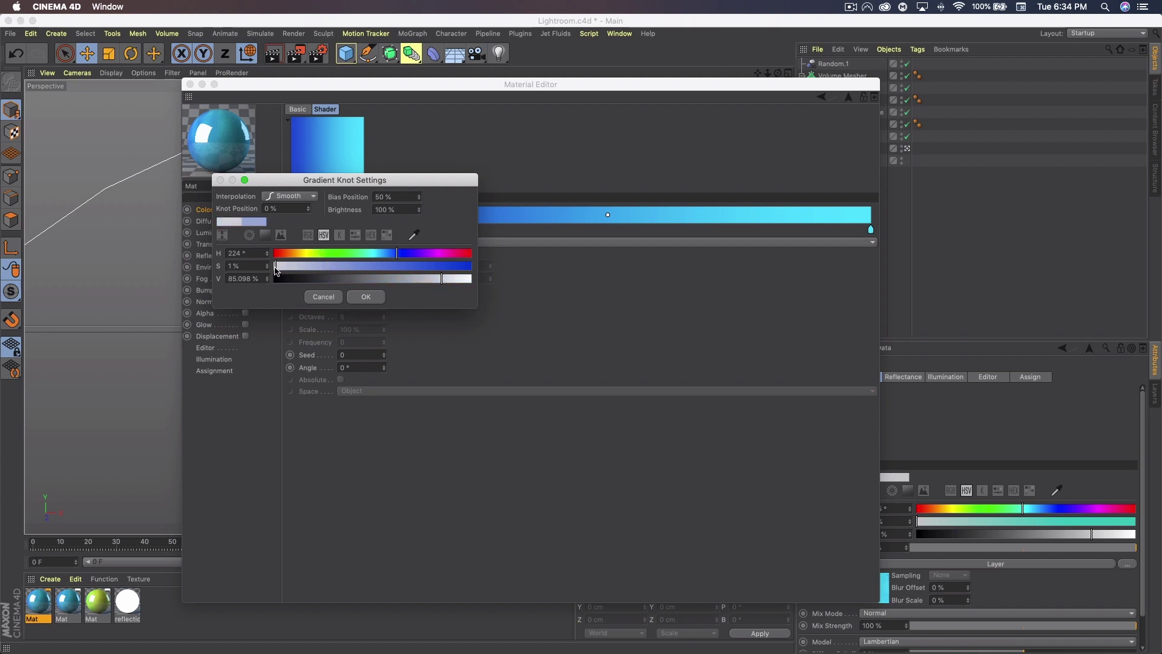
pyautogui.click(366, 297)
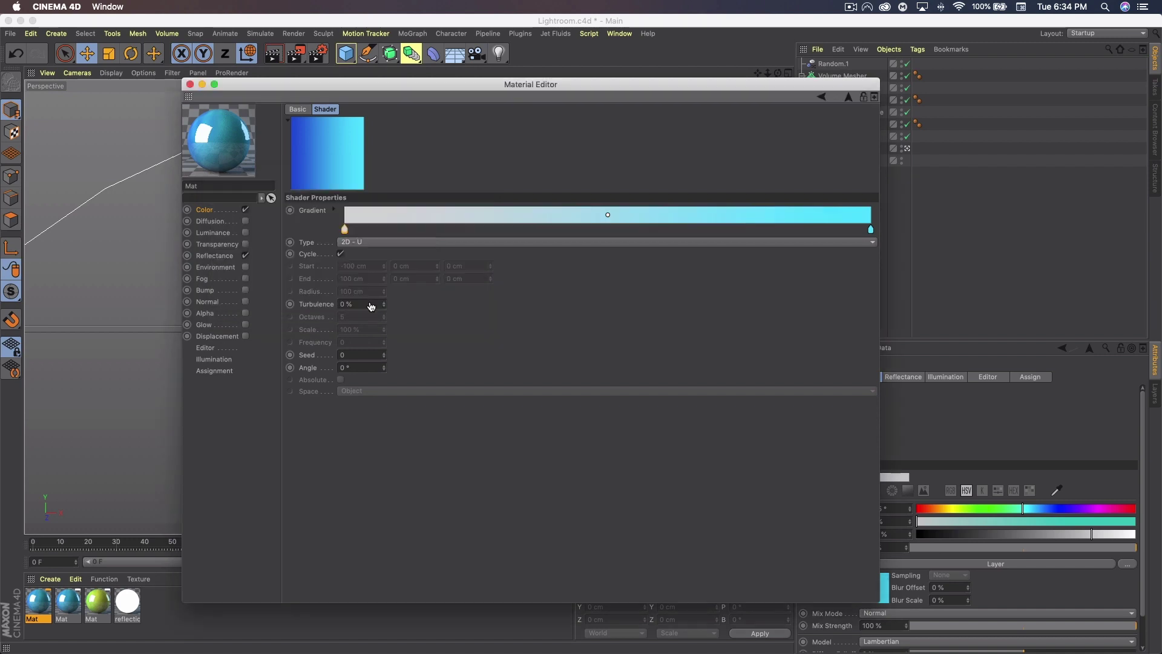
# Remove the right knot's saturation so it turns white, then close the editor.
pyautogui.doubleClick(871, 229)
pyautogui.click(797, 260)
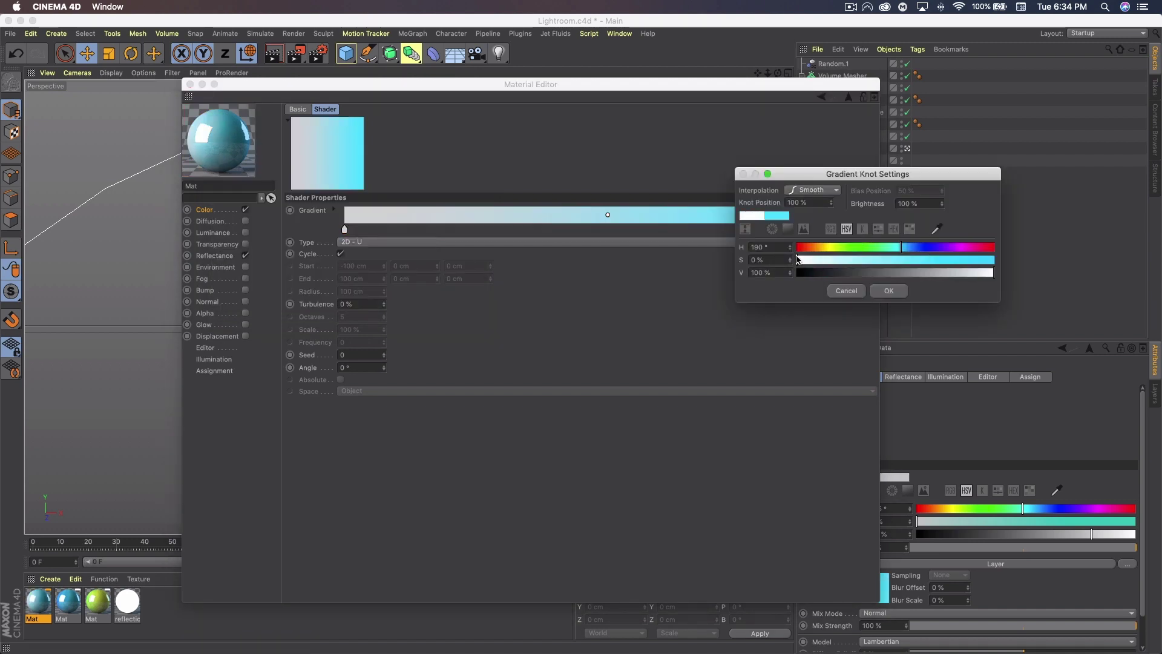
pyautogui.click(798, 259)
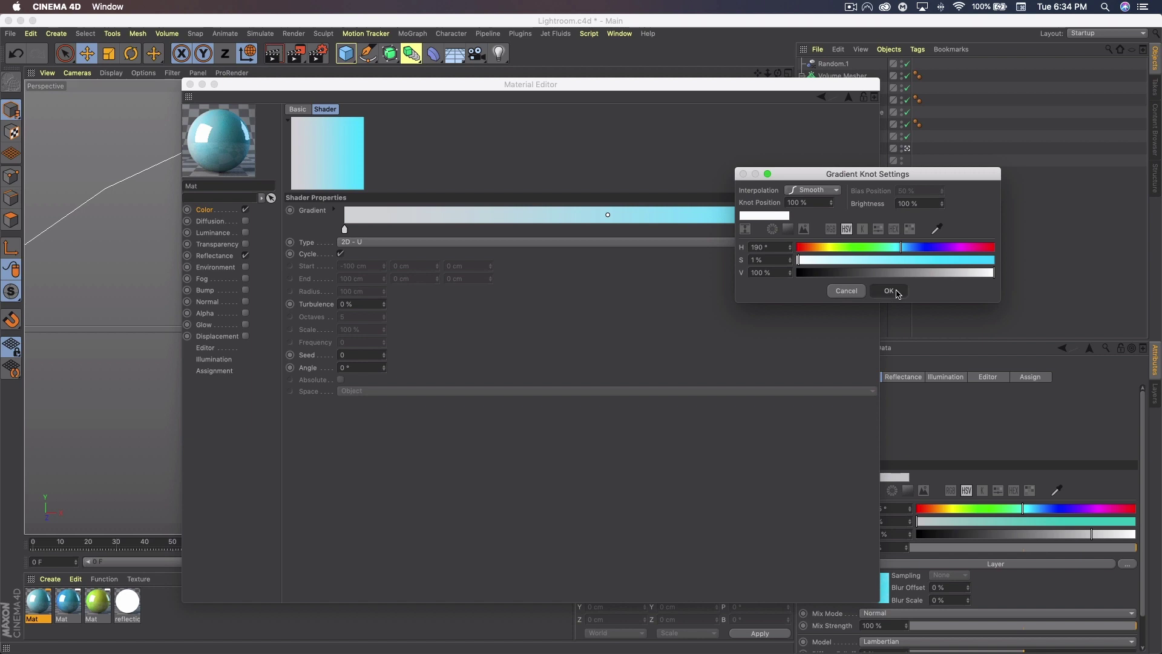
pyautogui.click(896, 292)
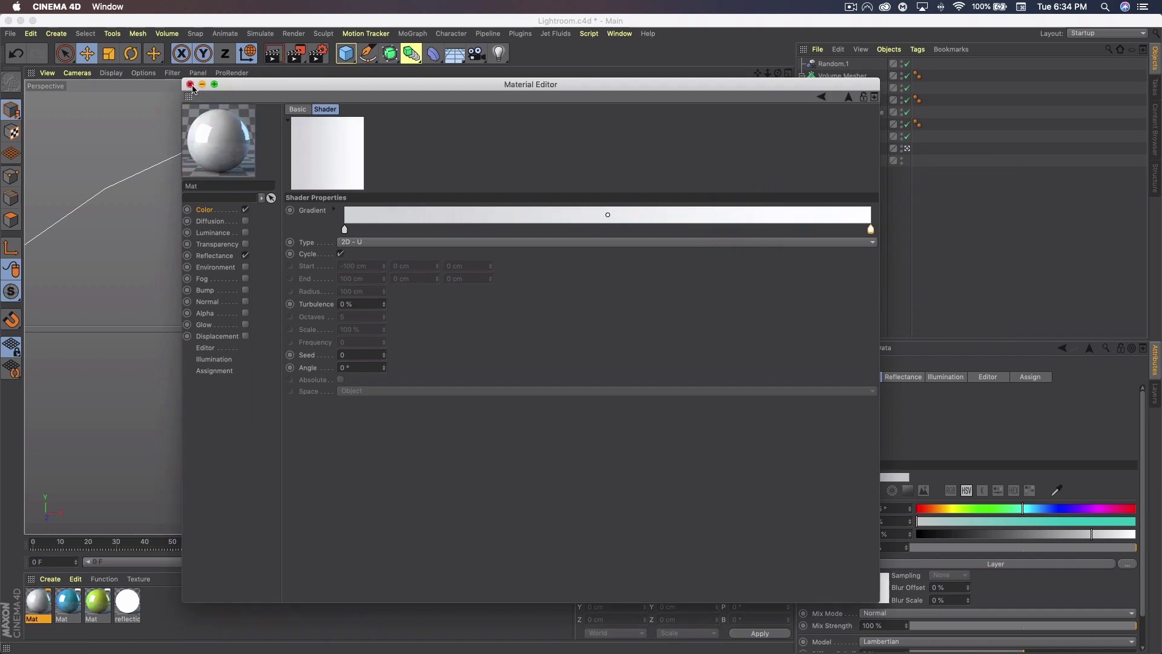
pyautogui.click(190, 85)
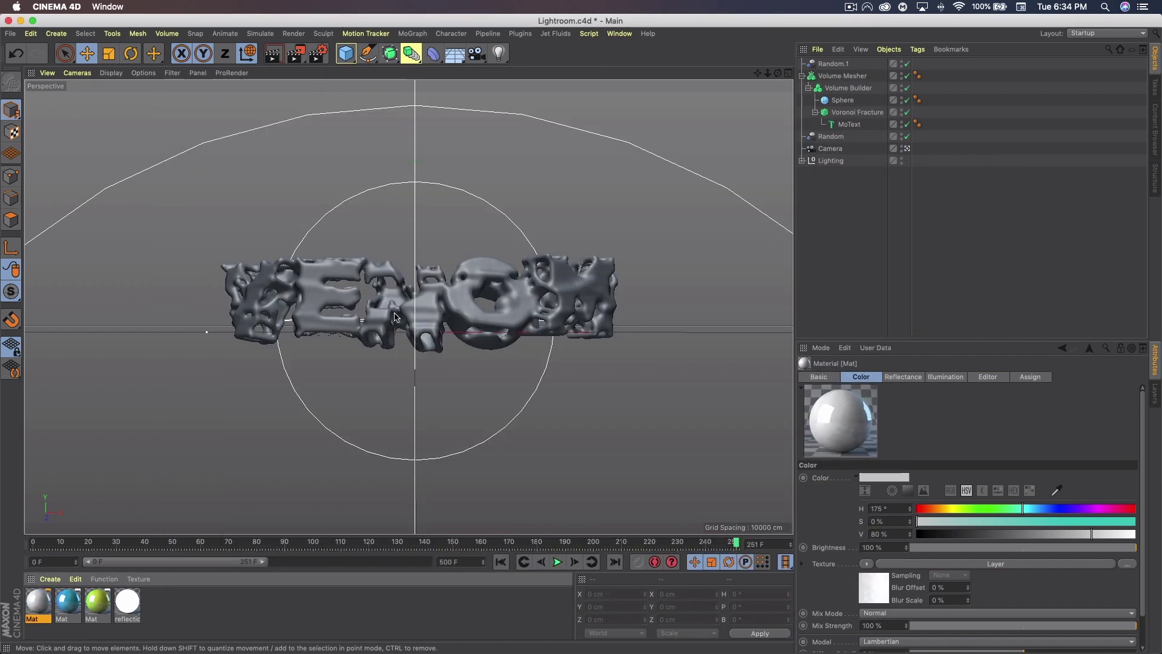
# Copy the white Mat material and darken its gradient's left knot to 4% value.
pyautogui.click(89, 636)
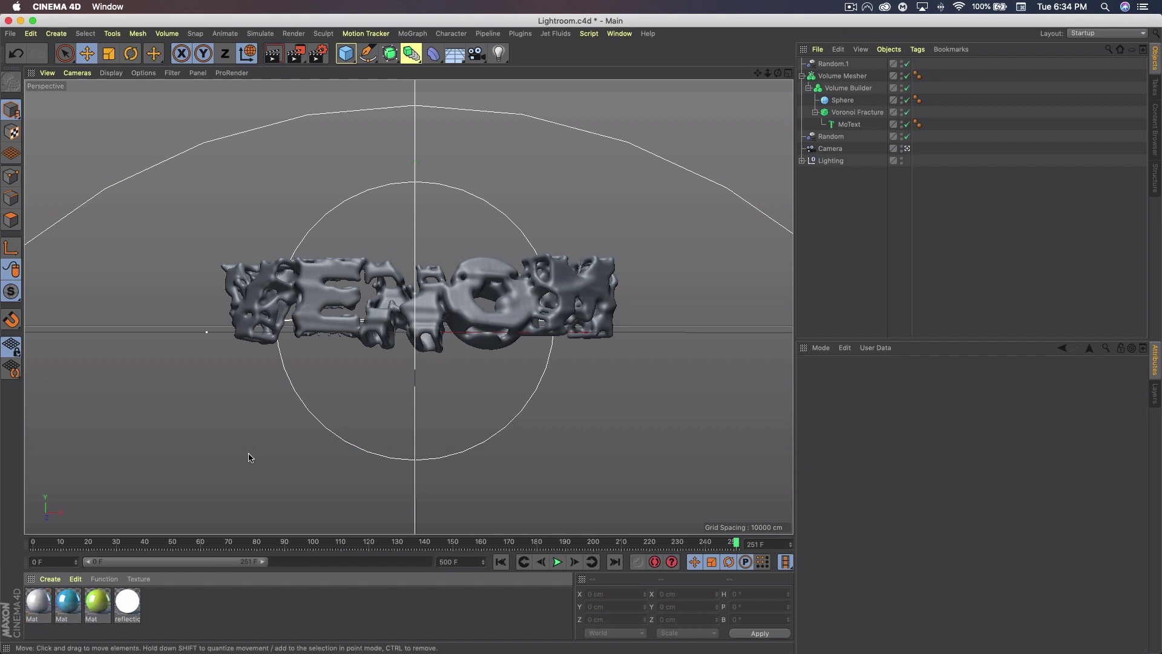
pyautogui.click(45, 604)
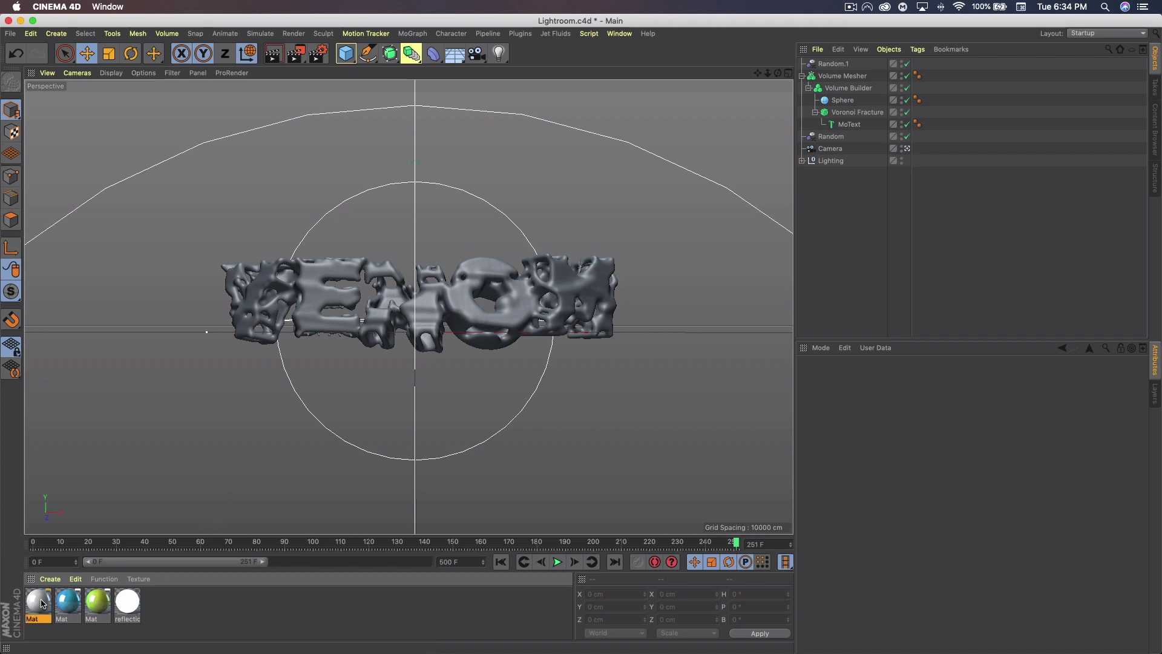
pyautogui.hotkey('ctrl', 'c')
pyautogui.hotkey('ctrl', 'v')
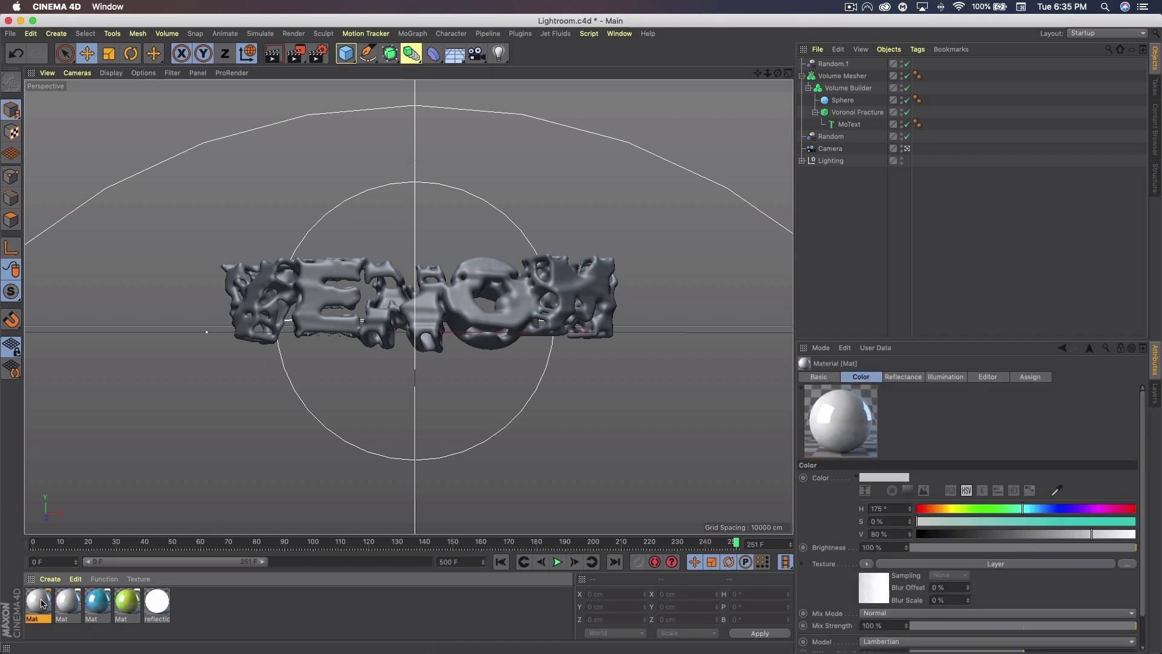
pyautogui.doubleClick(38, 601)
pyautogui.click(360, 235)
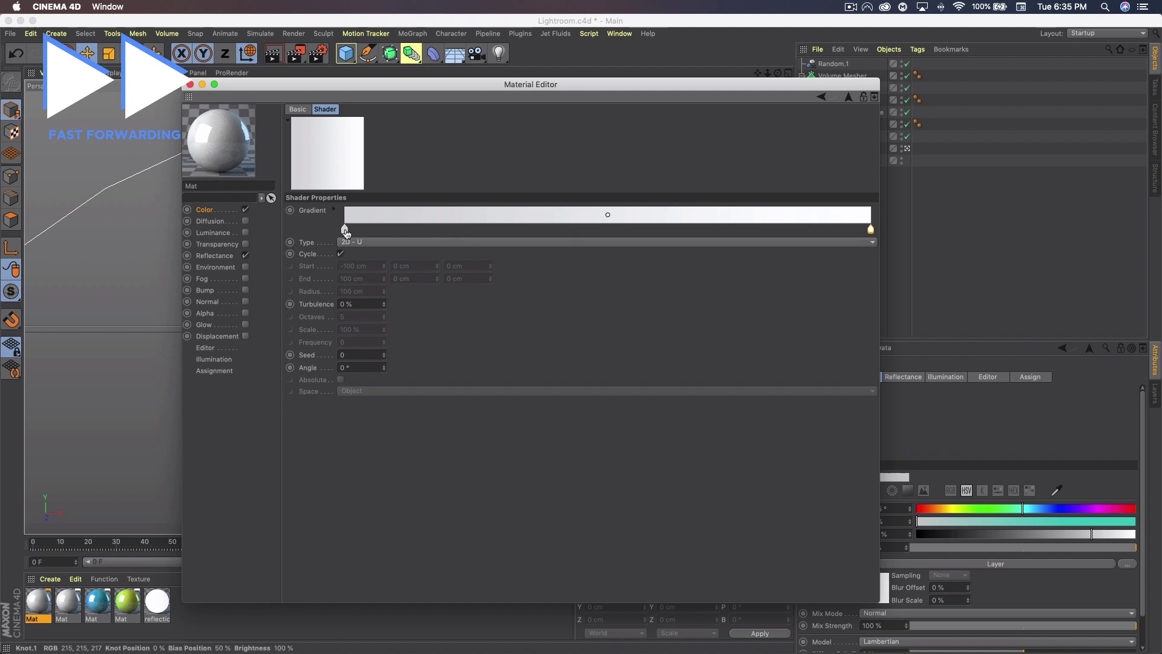
pyautogui.doubleClick(327, 229)
pyautogui.moveTo(471, 267); pyautogui.dragTo(283, 270)
pyautogui.click(366, 285)
# Darken the gradient's right knot to near black and close the Material Editor.
pyautogui.doubleClick(871, 229)
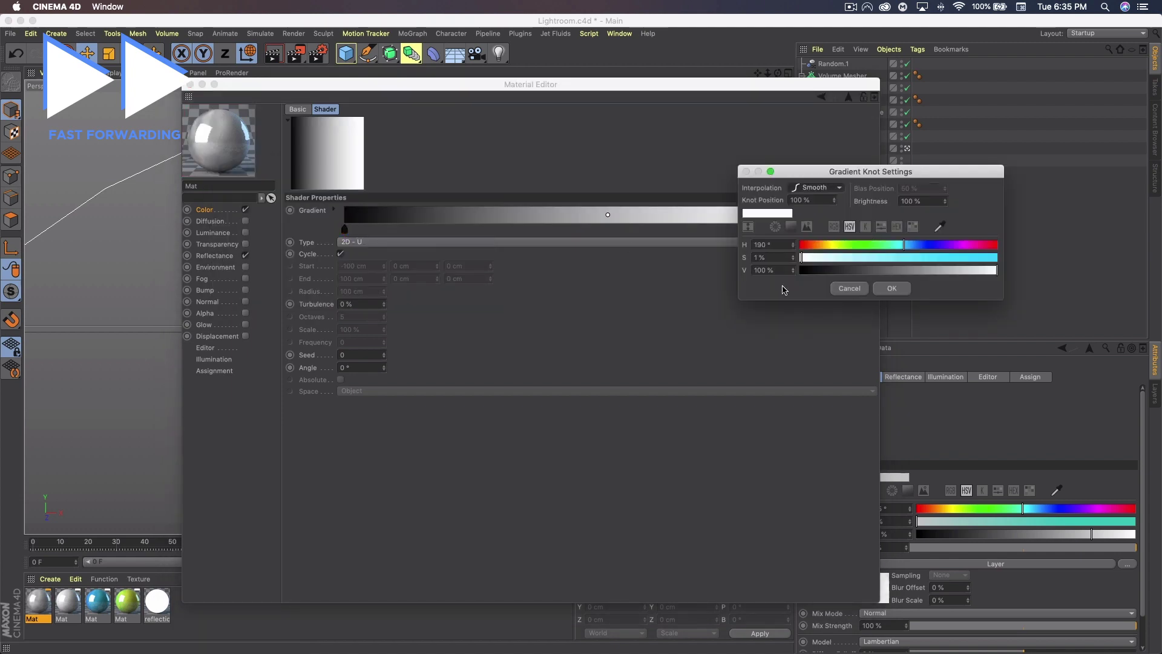
pyautogui.moveTo(835, 270)
pyautogui.mouseDown()
pyautogui.moveTo(859, 271)
pyautogui.moveTo(840, 270)
pyautogui.mouseUp()
pyautogui.click(892, 289)
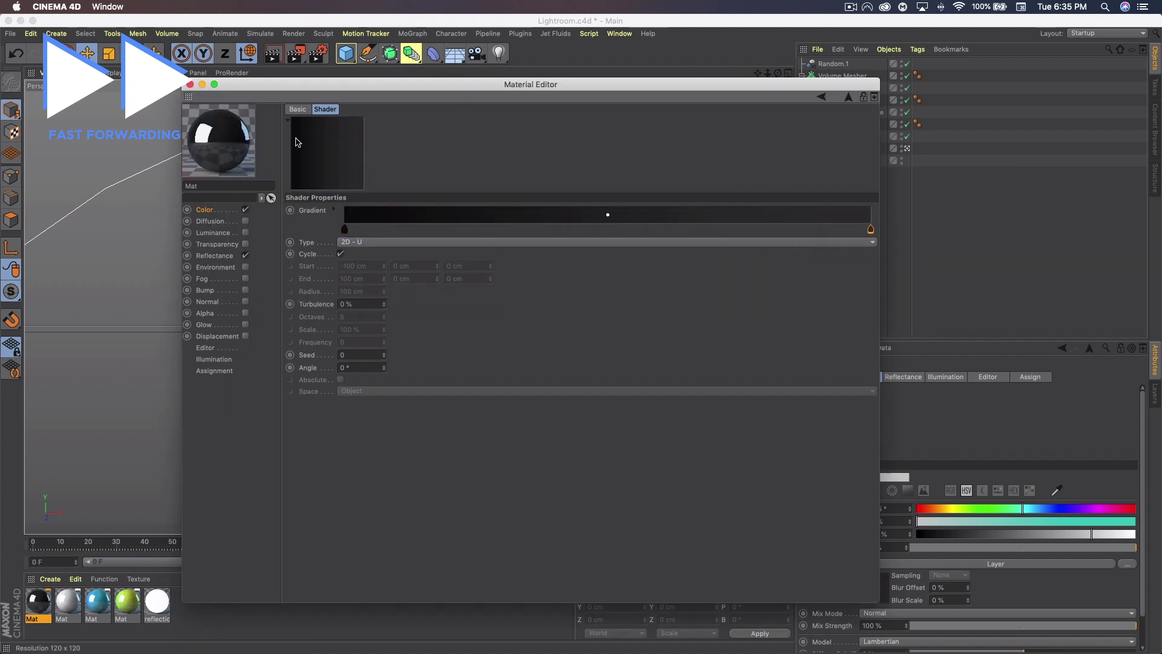
pyautogui.click(190, 84)
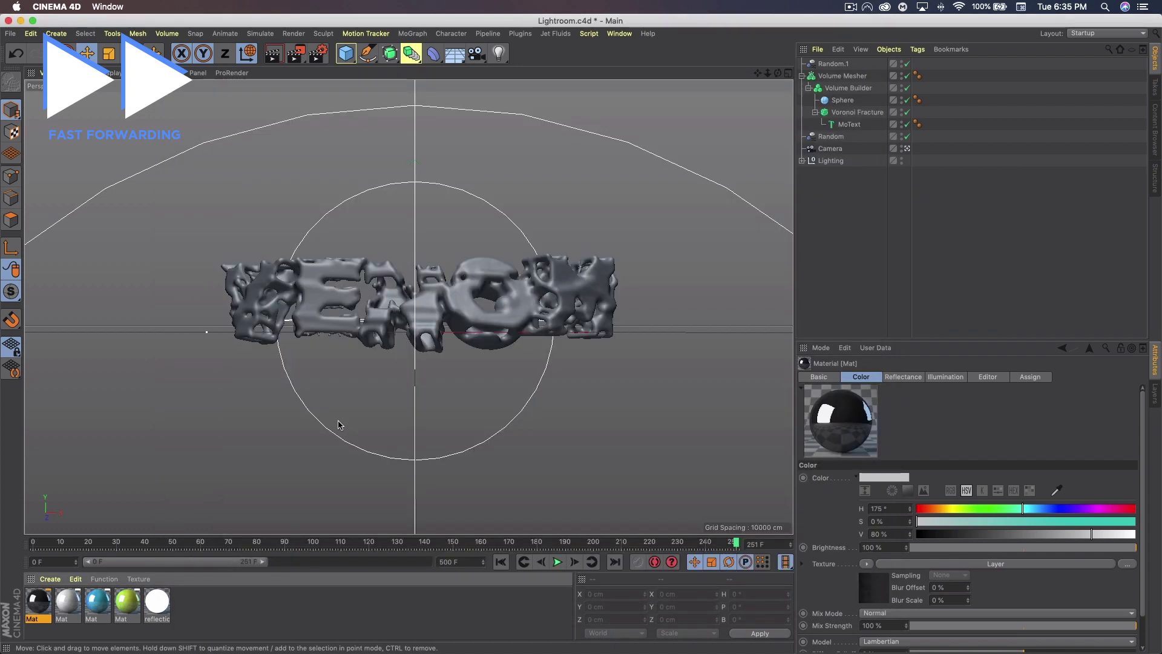
# Apply the black material to the Volume Mesher and render the viewport.
pyautogui.click(138, 637)
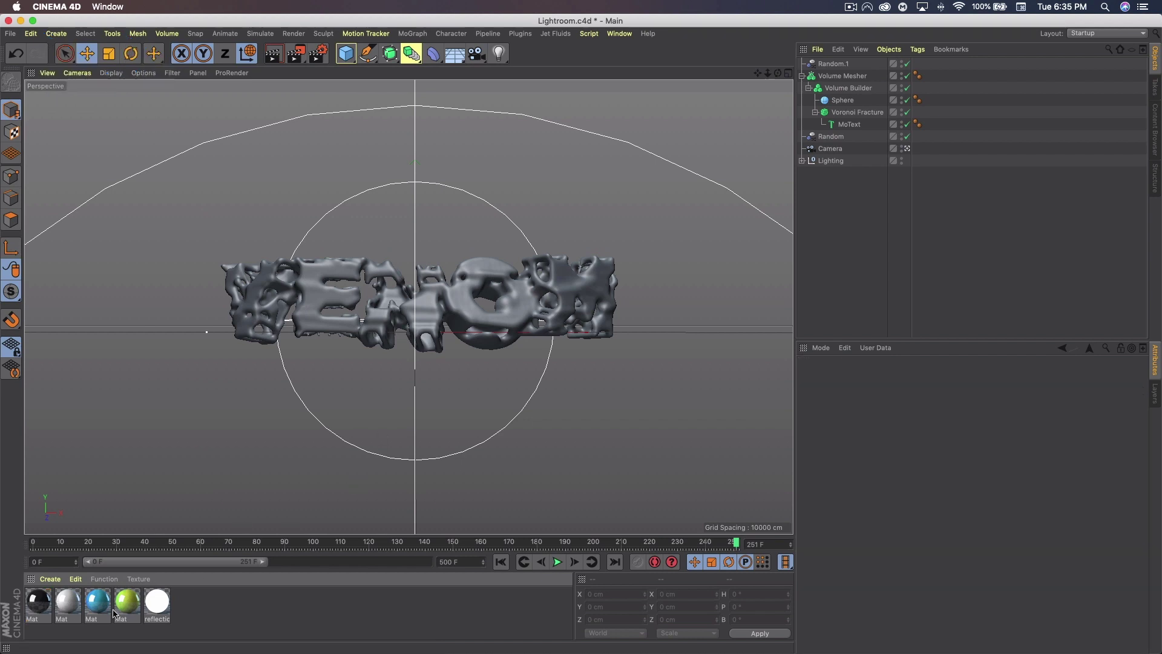
pyautogui.moveTo(44, 607); pyautogui.dragTo(847, 75)
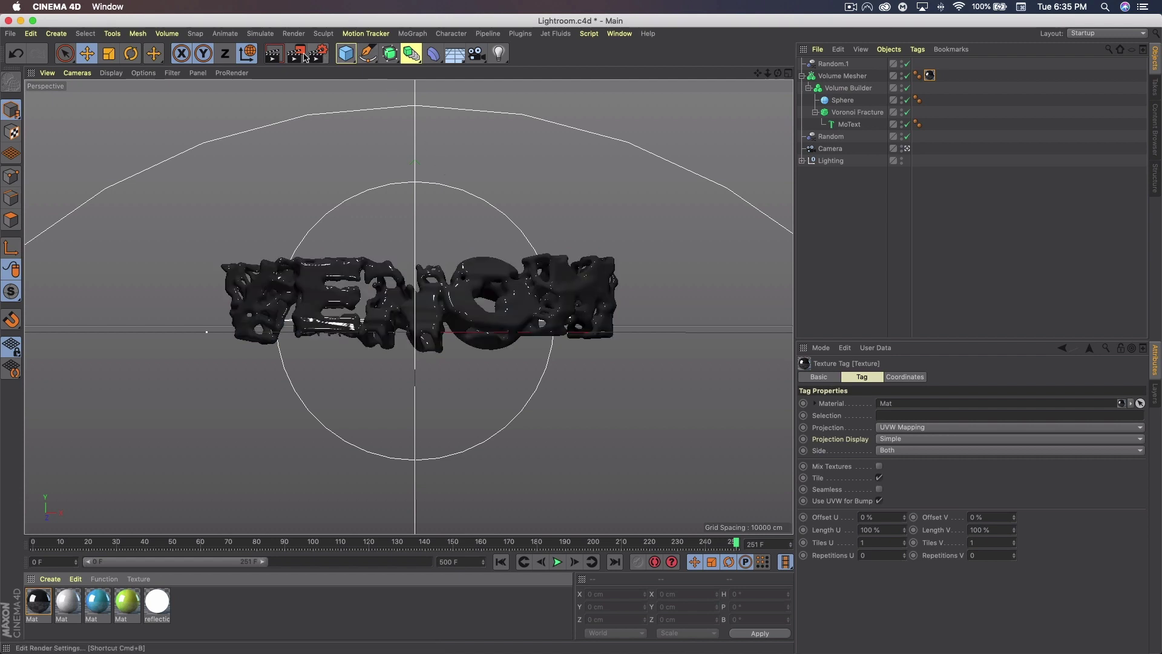
pyautogui.click(274, 57)
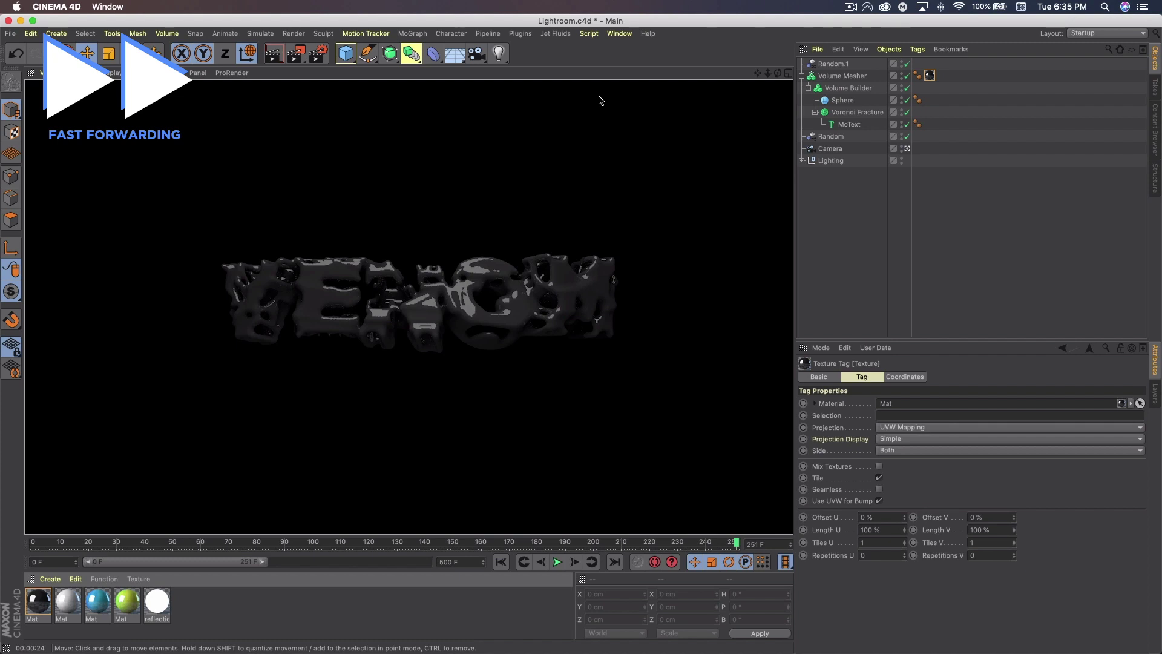
pyautogui.doubleClick(39, 601)
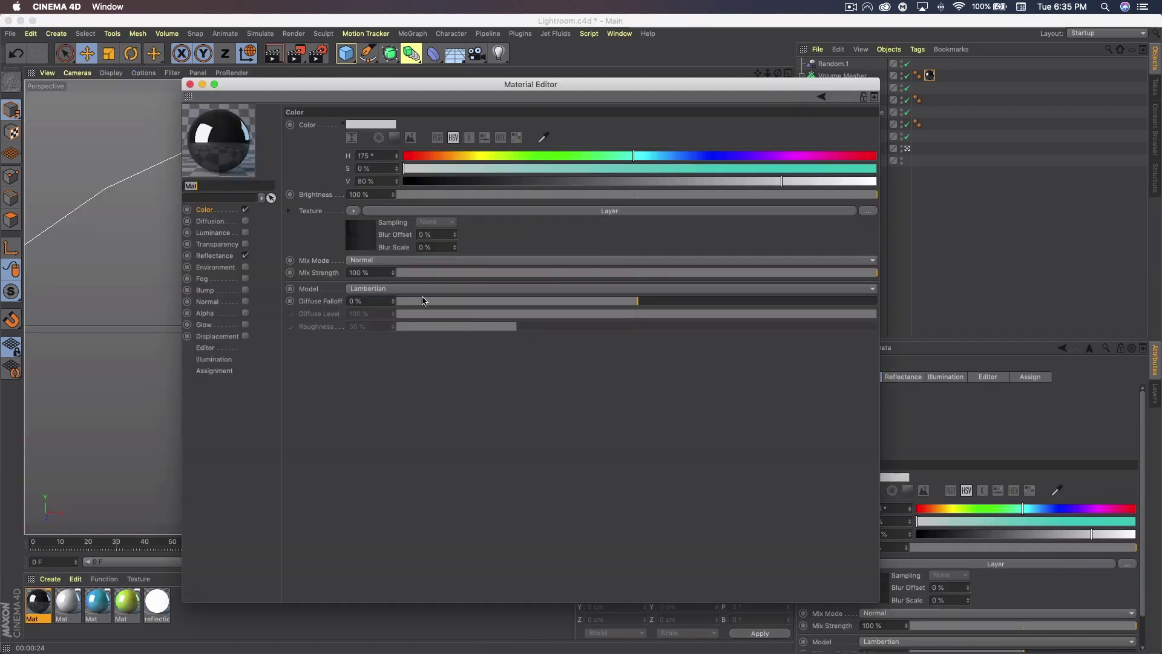
# Lower the black material's reflectance Layer 1 strength to 1% and re-render with Ctrl+R.
pyautogui.click(224, 255)
pyautogui.click(438, 166)
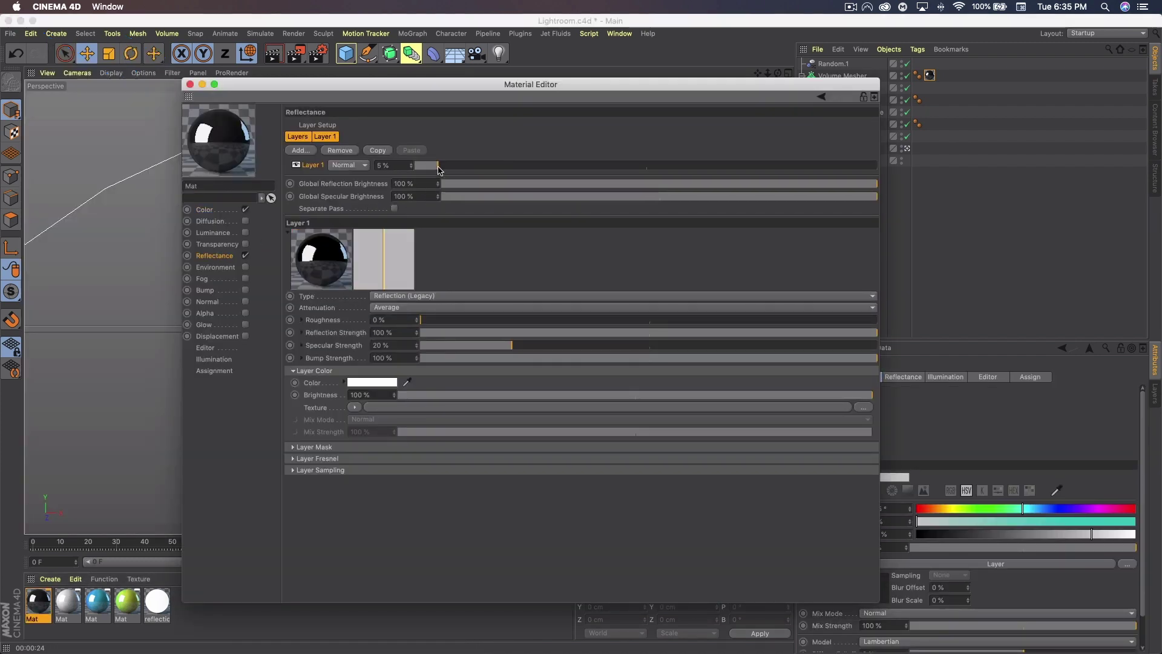
pyautogui.moveTo(434, 168); pyautogui.dragTo(422, 165)
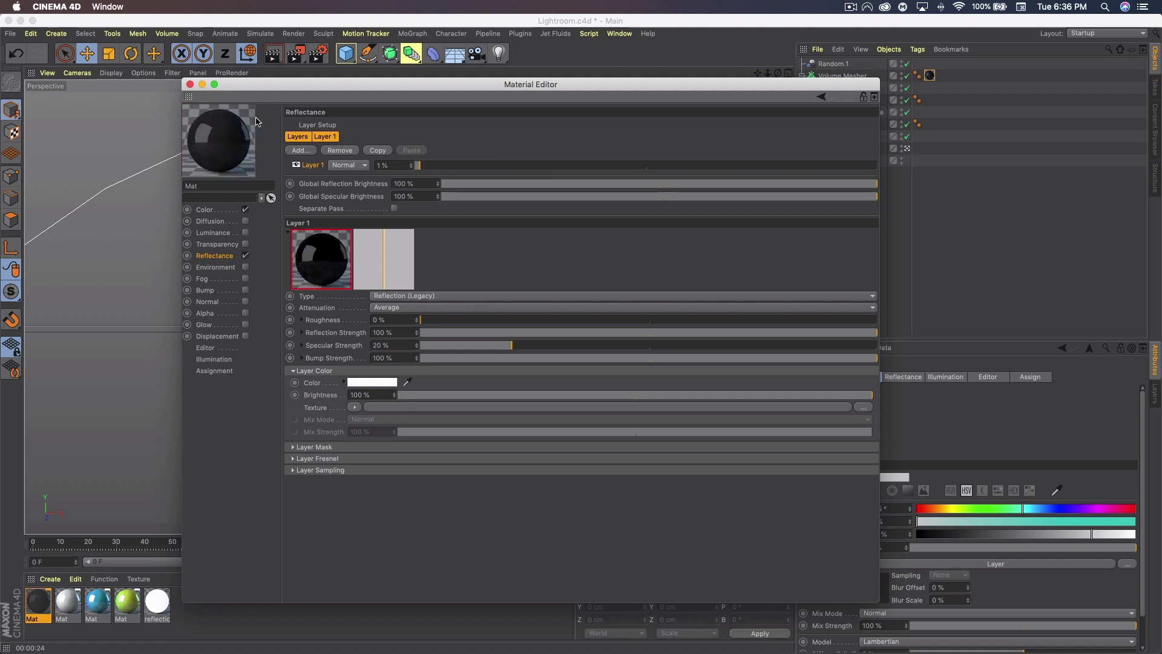
pyautogui.click(191, 84)
pyautogui.hotkey('ctrl', 'r')
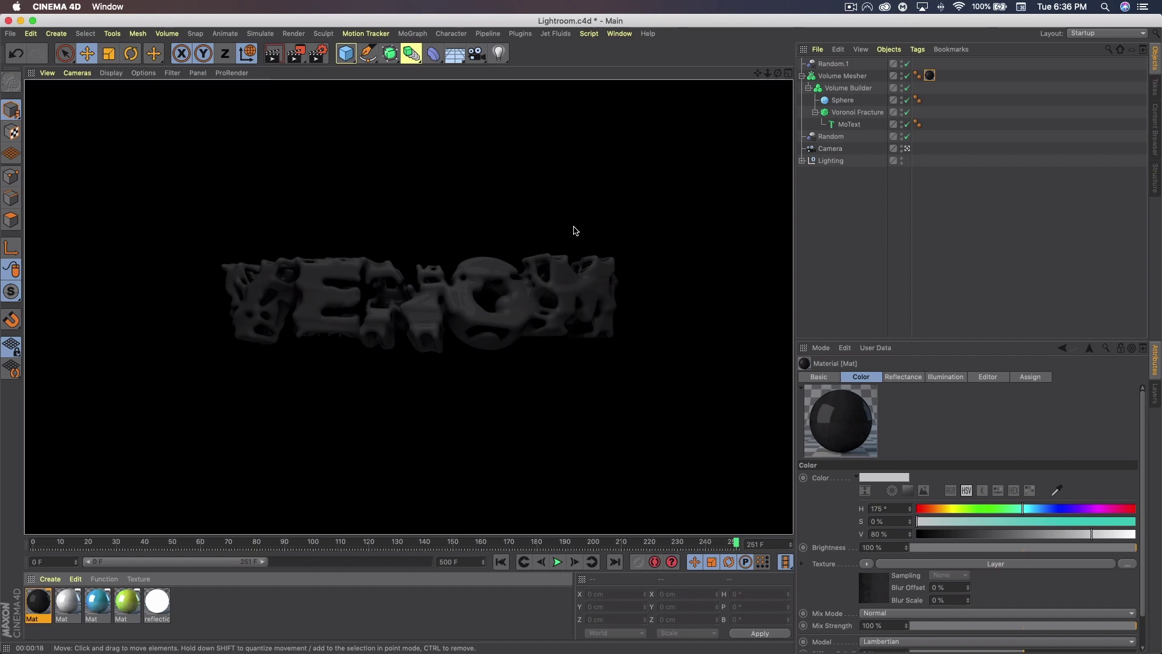
# Group Random.1 through Random under a Null, then switch off Volume Mesher and Volume Builder.
pyautogui.click(845, 220)
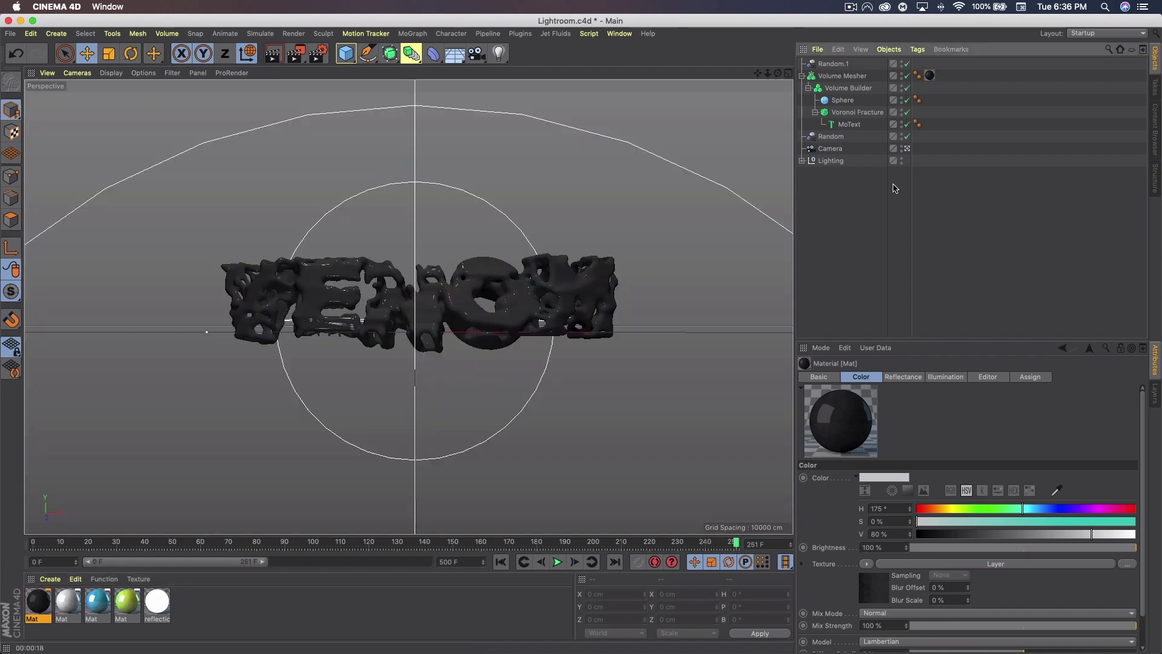
pyautogui.click(833, 139)
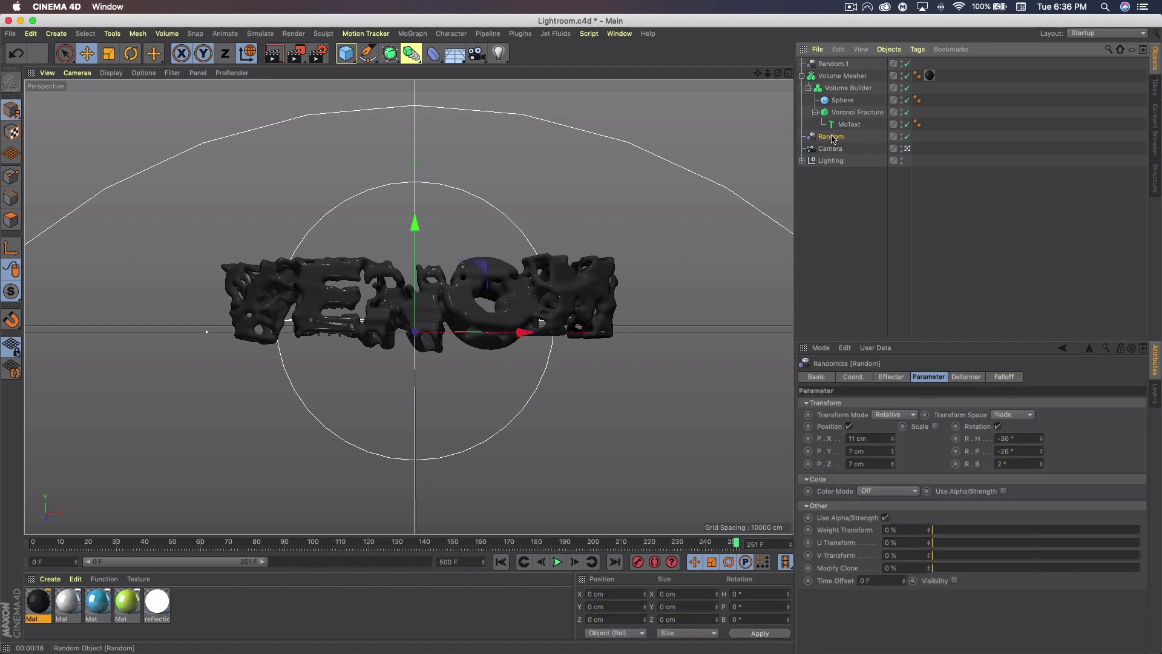
pyautogui.keyDown('shift'); pyautogui.click(831, 65); pyautogui.keyUp('shift')
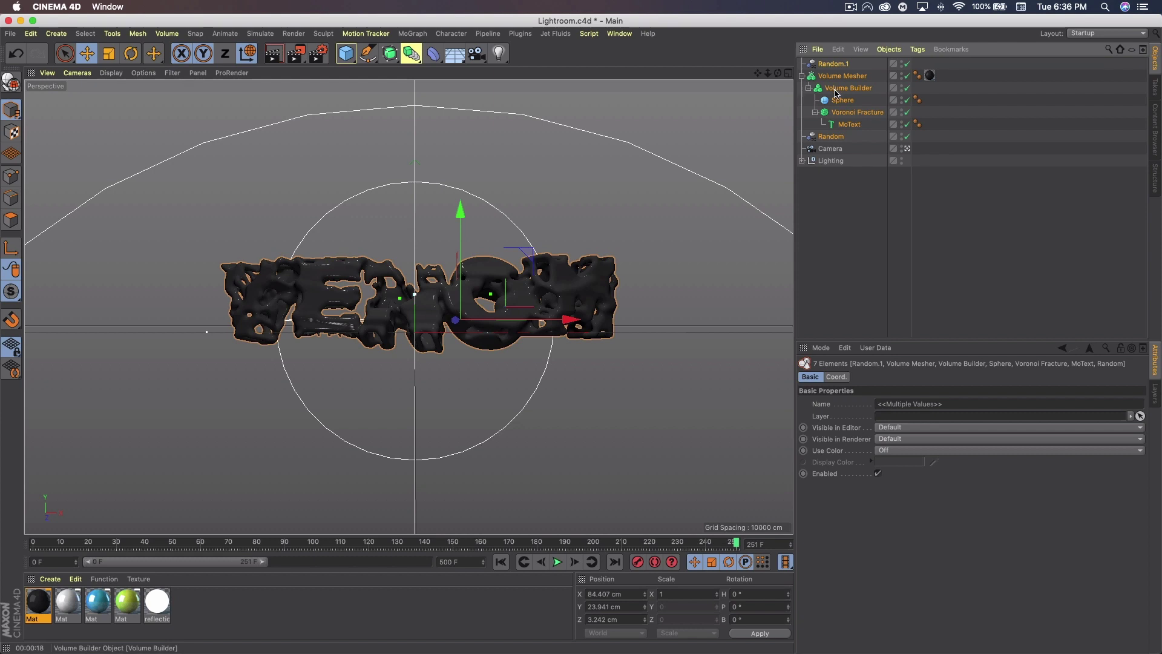
pyautogui.rightClick(830, 72)
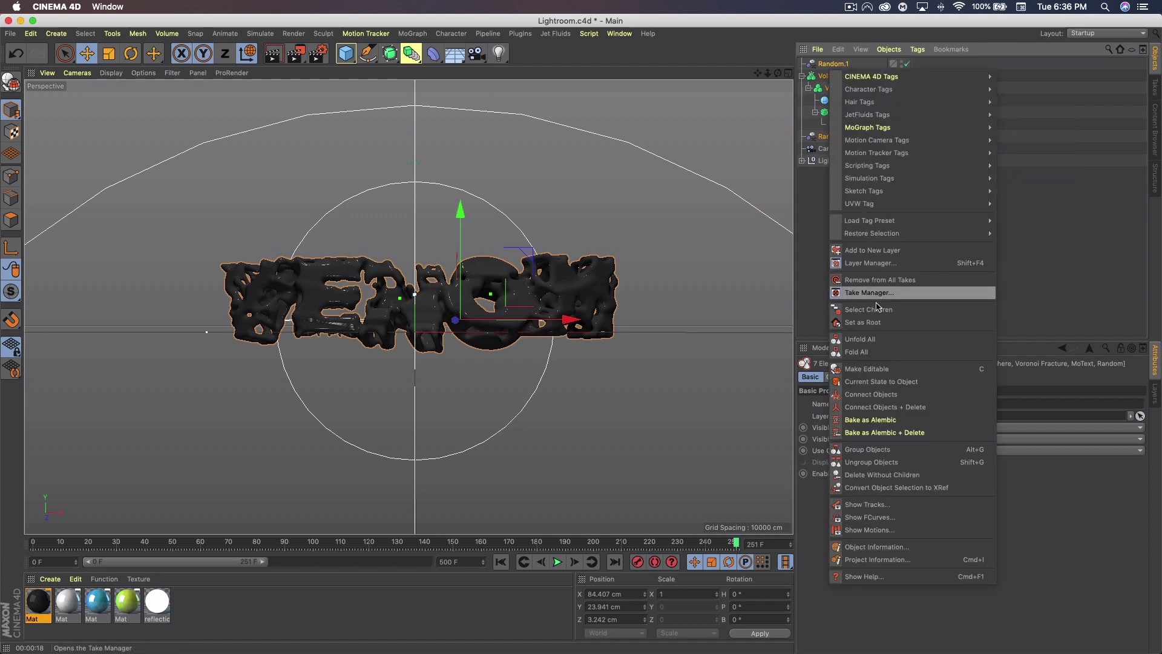
pyautogui.click(872, 450)
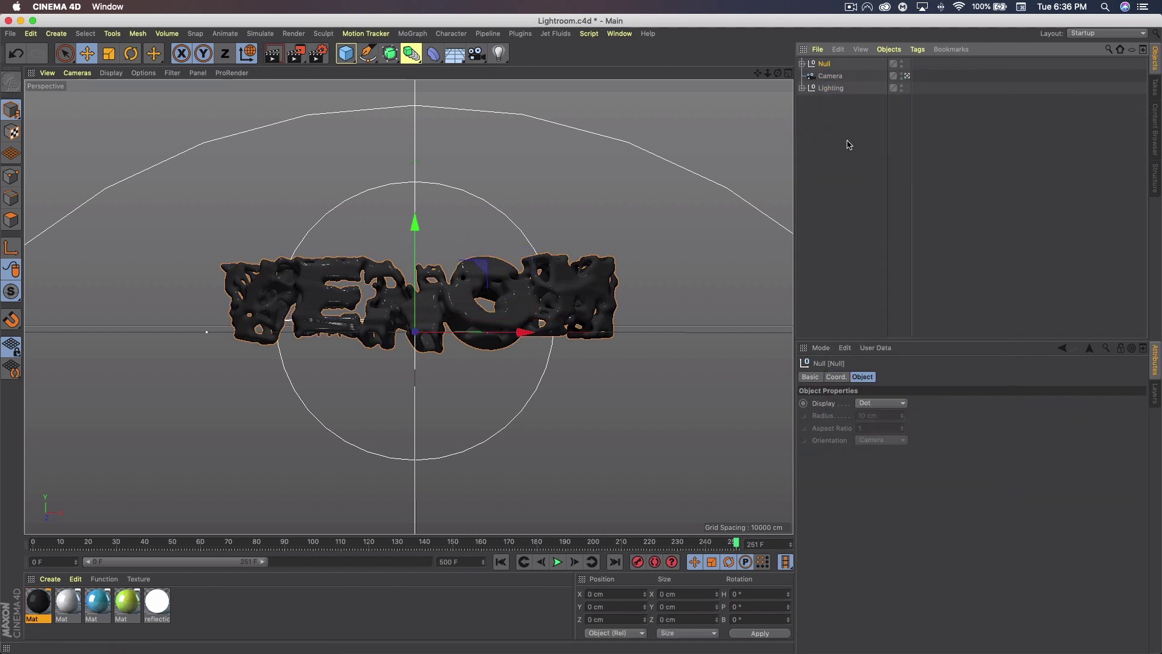
pyautogui.click(802, 64)
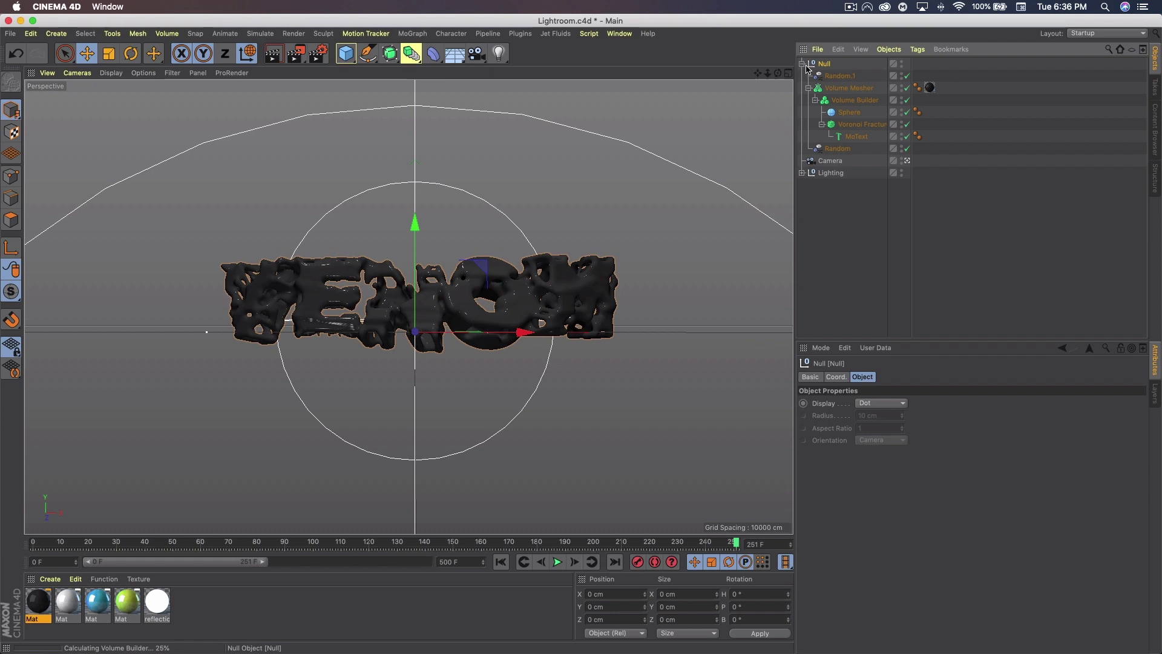
pyautogui.click(907, 88)
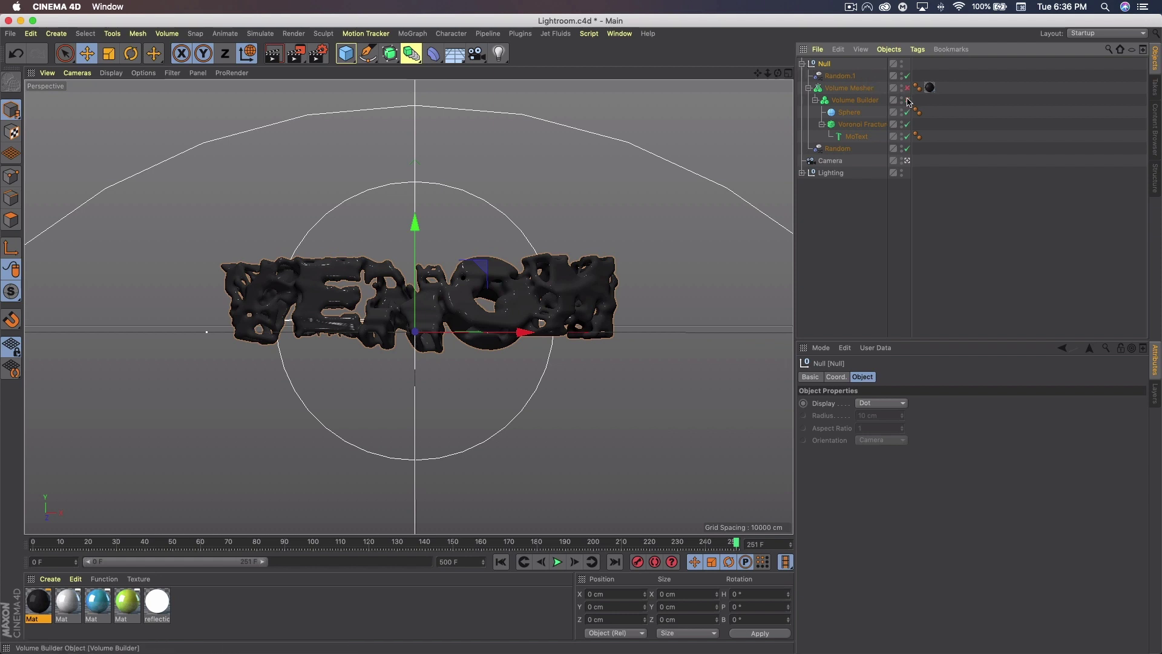
pyautogui.click(908, 101)
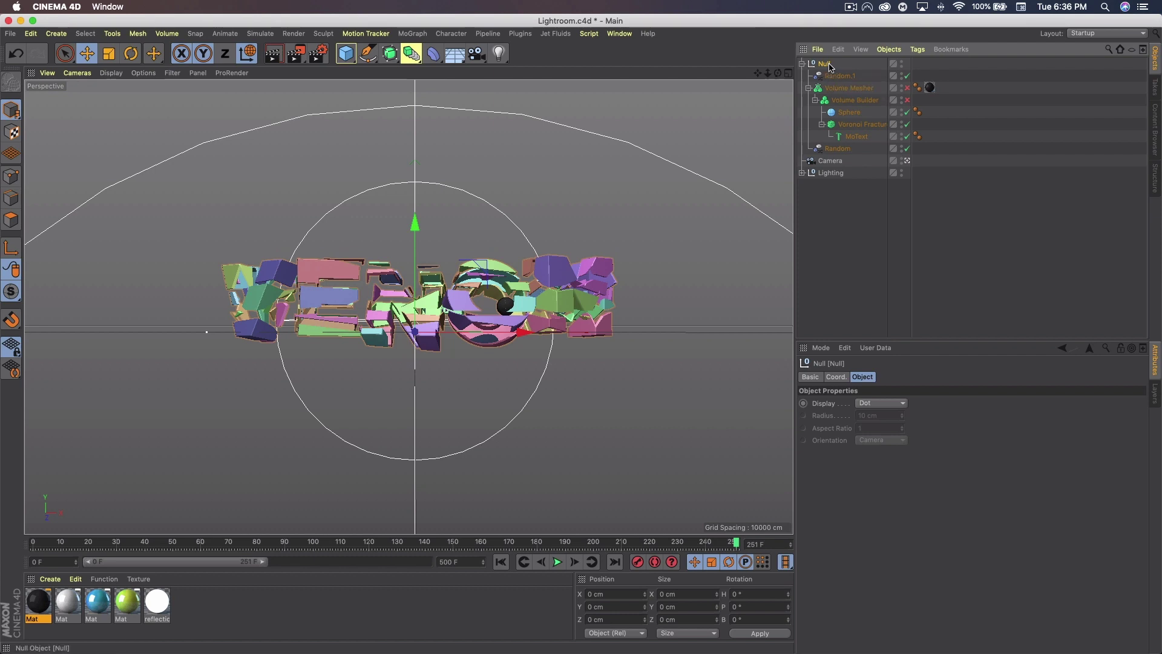
# Paste two copies of the Null group and set Null.1's Voronoi Fracture Offset Fragments to 15 cm.
pyautogui.press('super+c')
pyautogui.press('super+v')
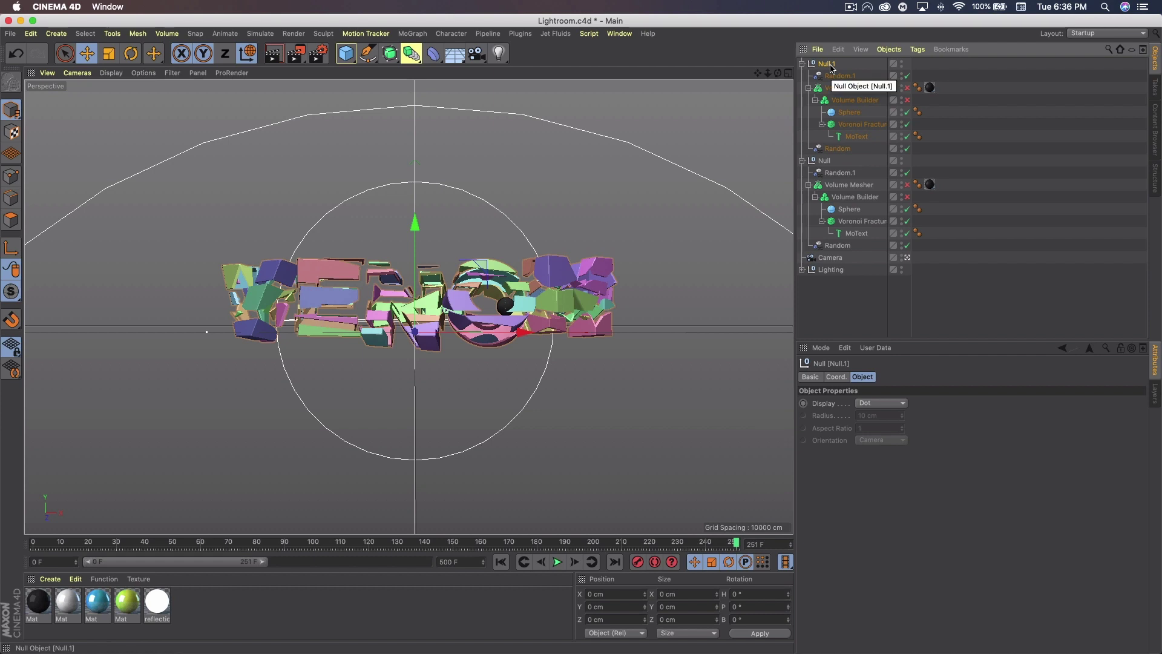
pyautogui.press('super+v')
pyautogui.click(802, 64)
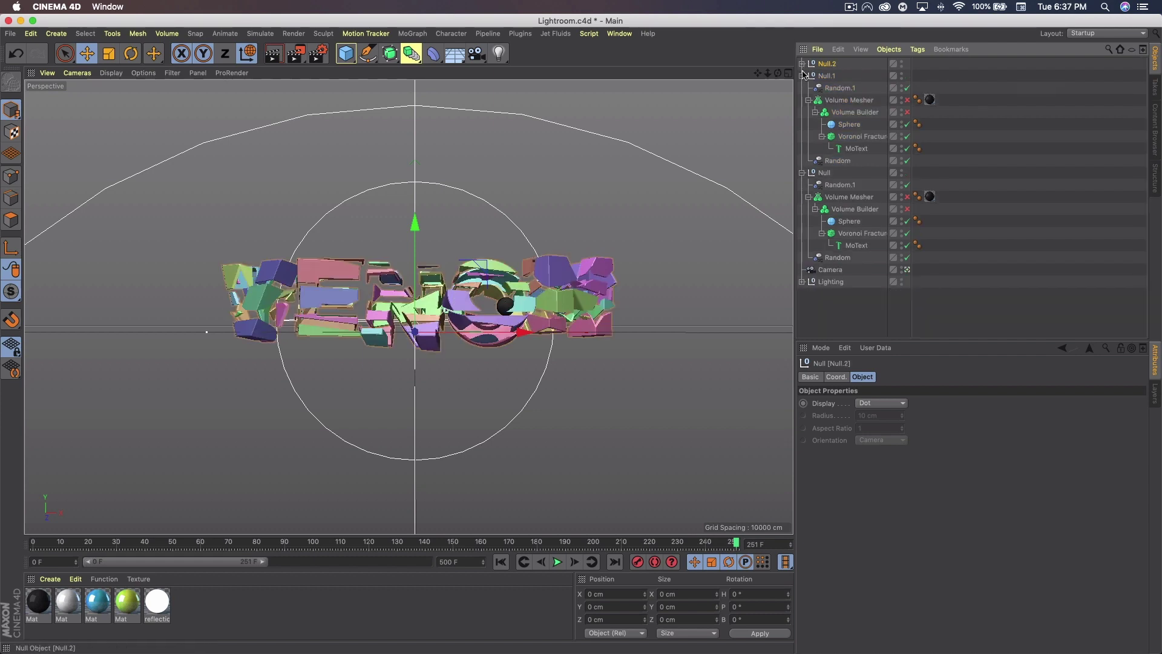
pyautogui.click(803, 76)
pyautogui.click(802, 88)
pyautogui.click(803, 76)
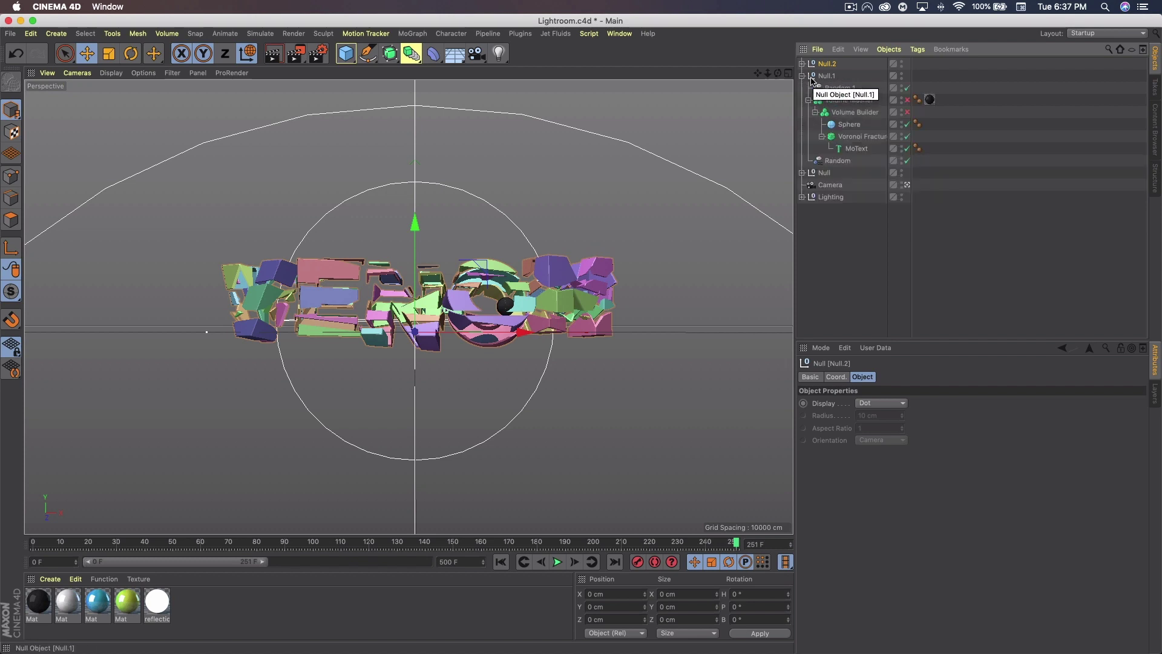
pyautogui.click(855, 138)
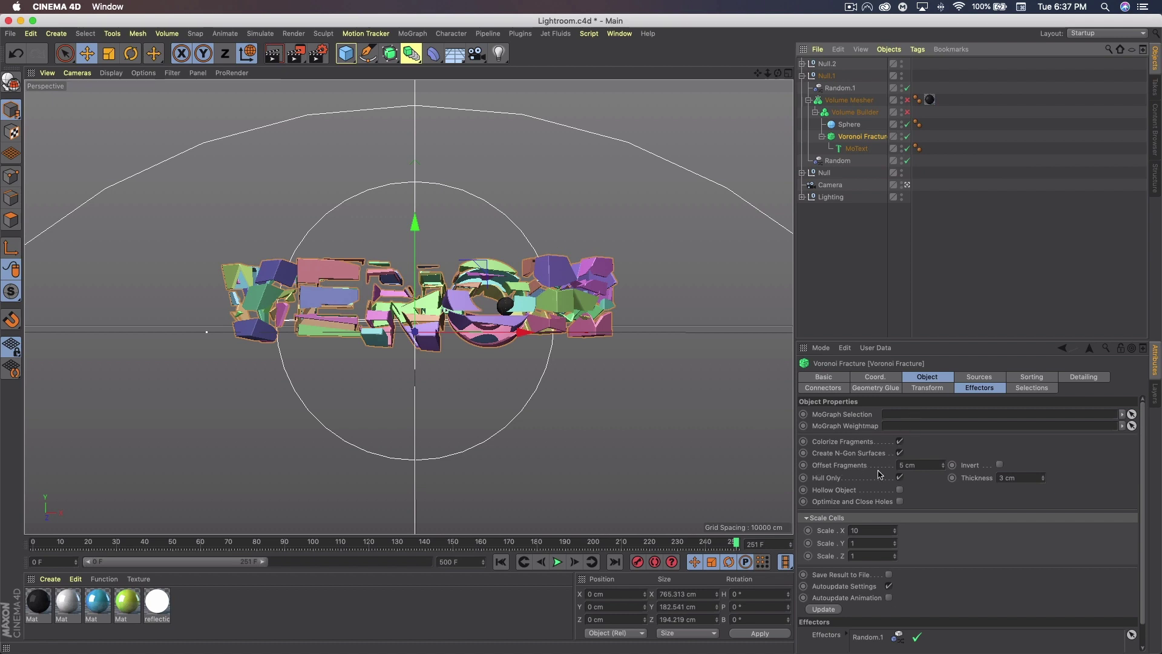
pyautogui.click(902, 466)
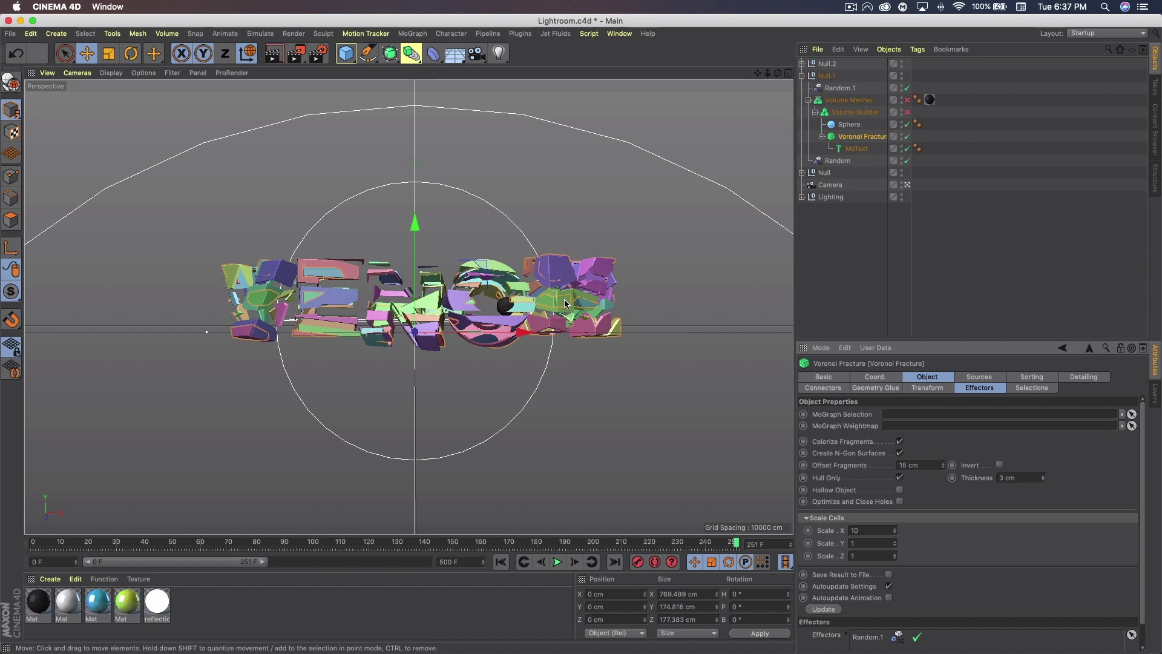
# Set the Random effector under Null.1 to a -46° heading rotation.
pyautogui.click(835, 162)
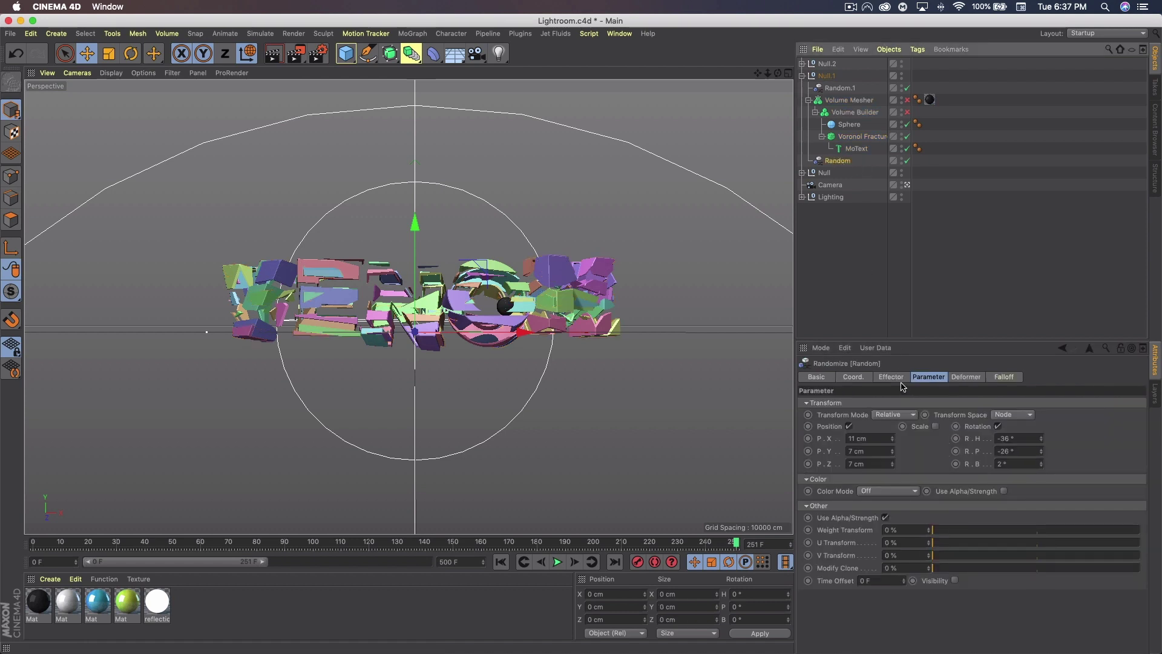
pyautogui.click(1003, 439)
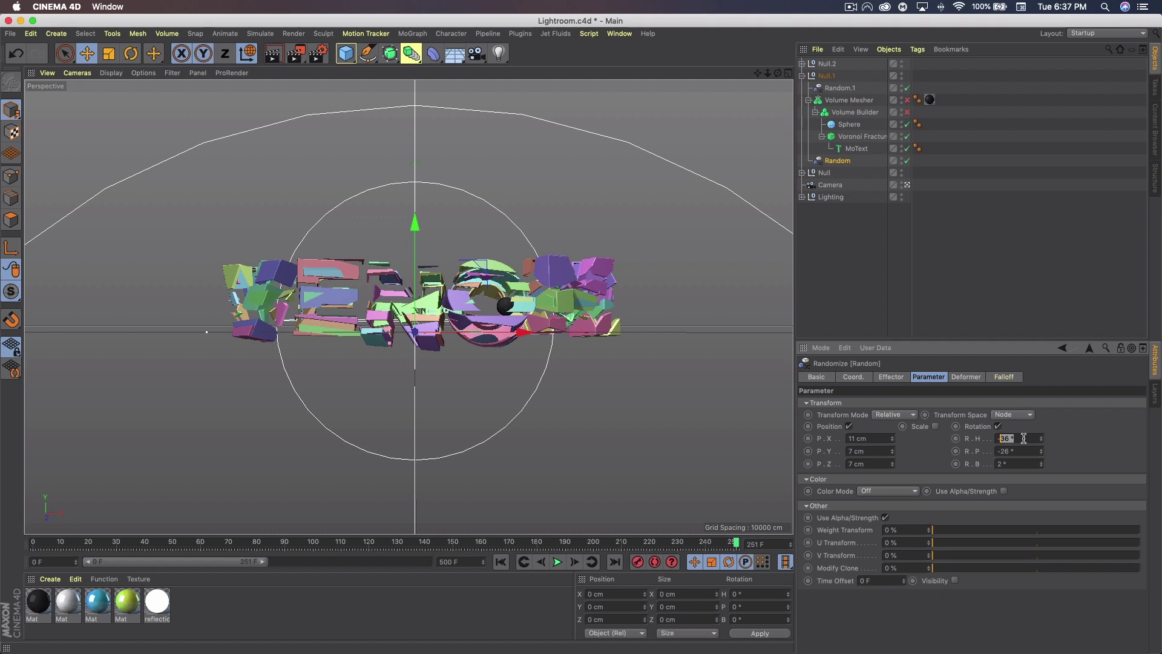
pyautogui.write('-46')
pyautogui.press('Return')
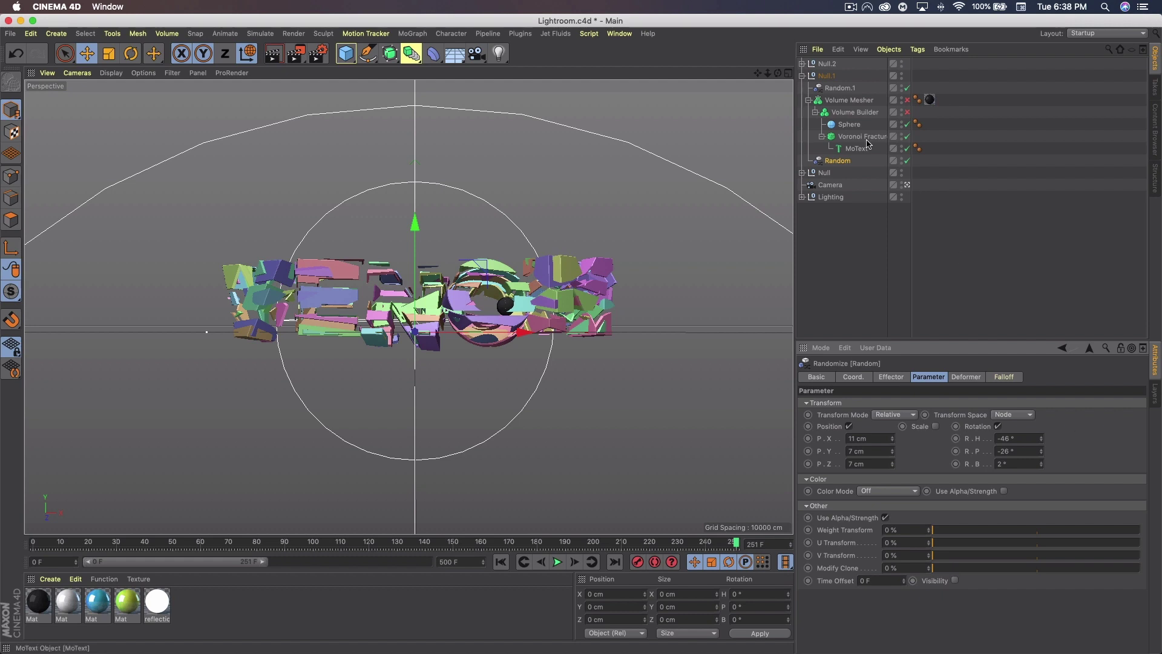
# Set the Random effector under Null.2 to a -26° heading rotation.
pyautogui.click(802, 75)
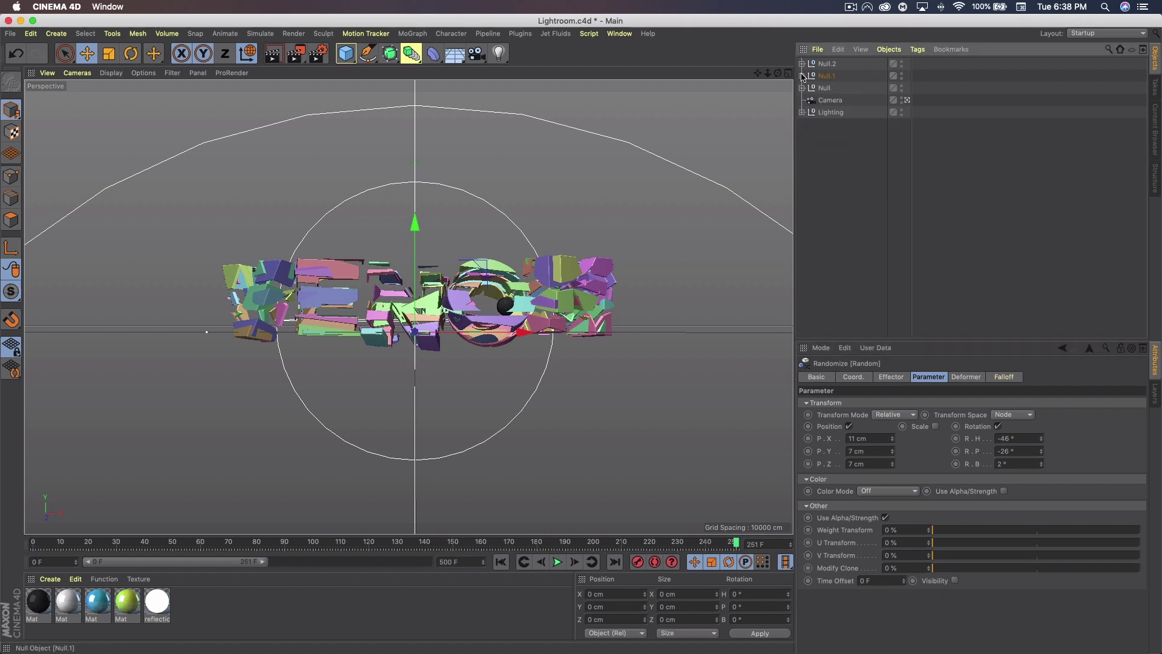
pyautogui.click(802, 64)
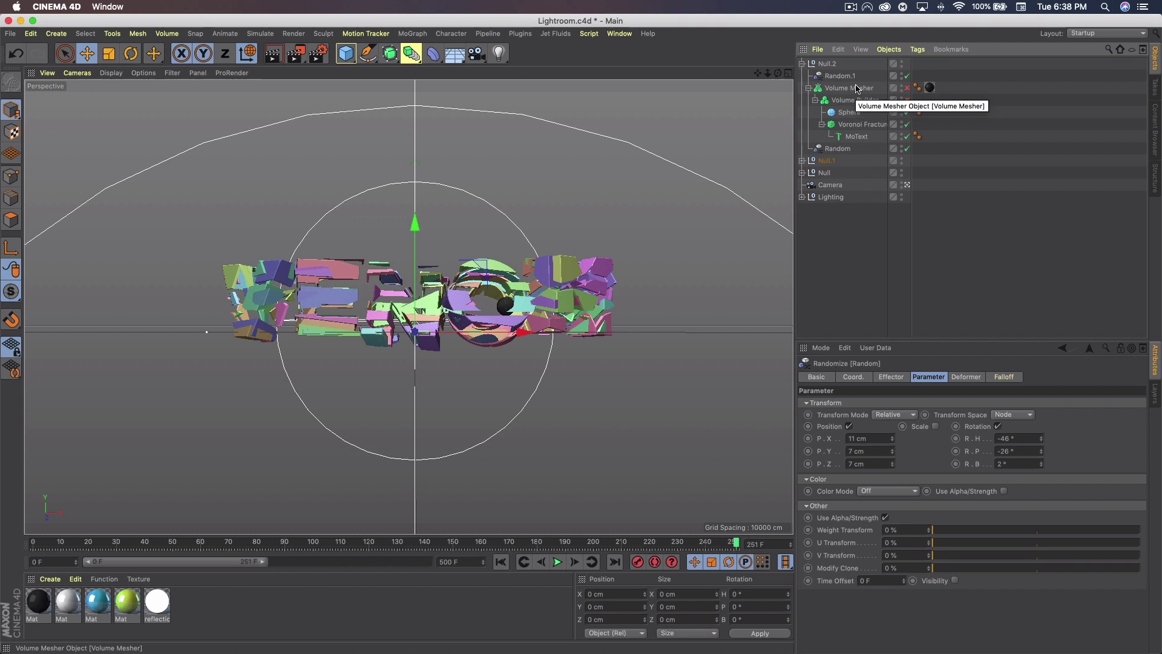
pyautogui.click(842, 149)
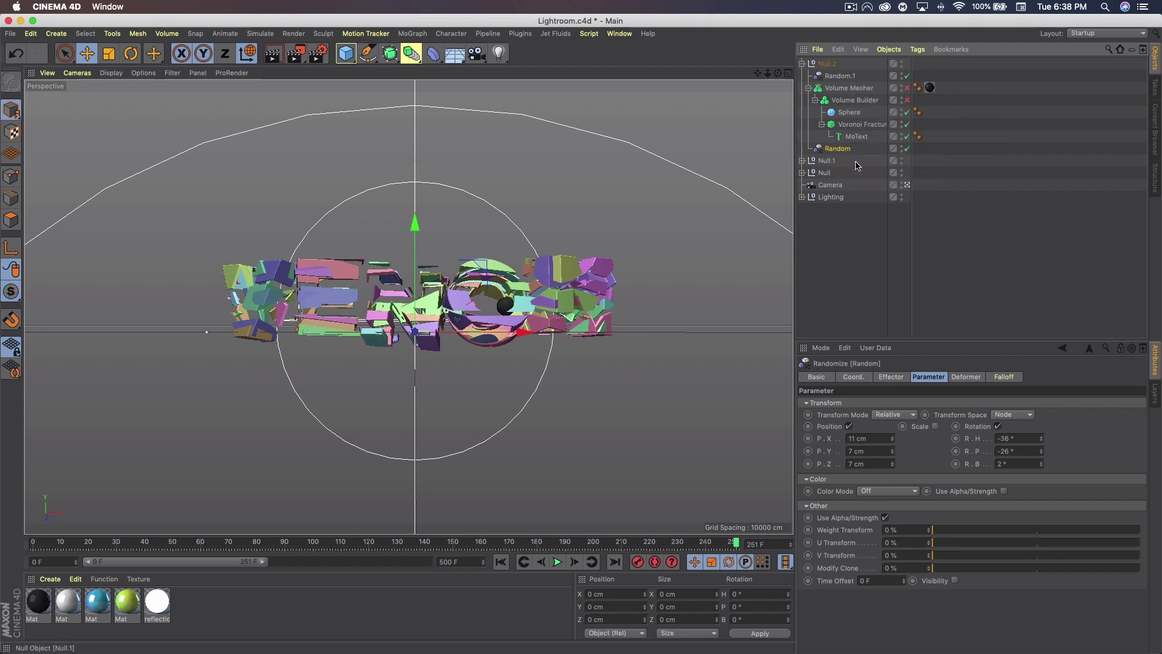
pyautogui.click(1003, 438)
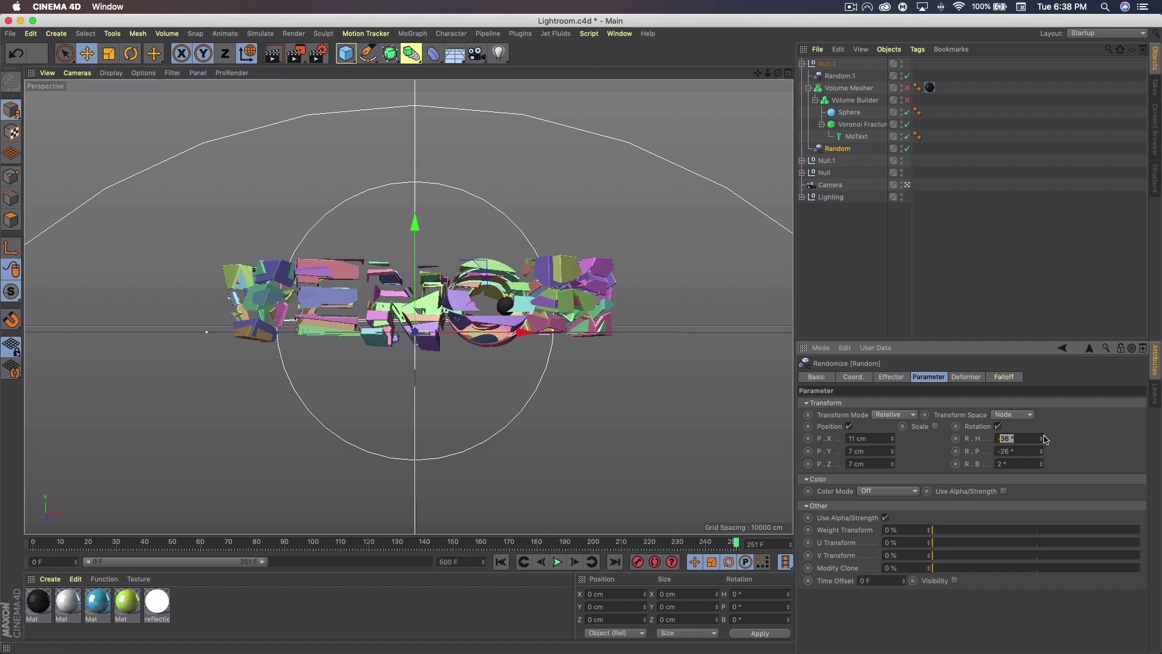
pyautogui.write('-26')
pyautogui.press('Return')
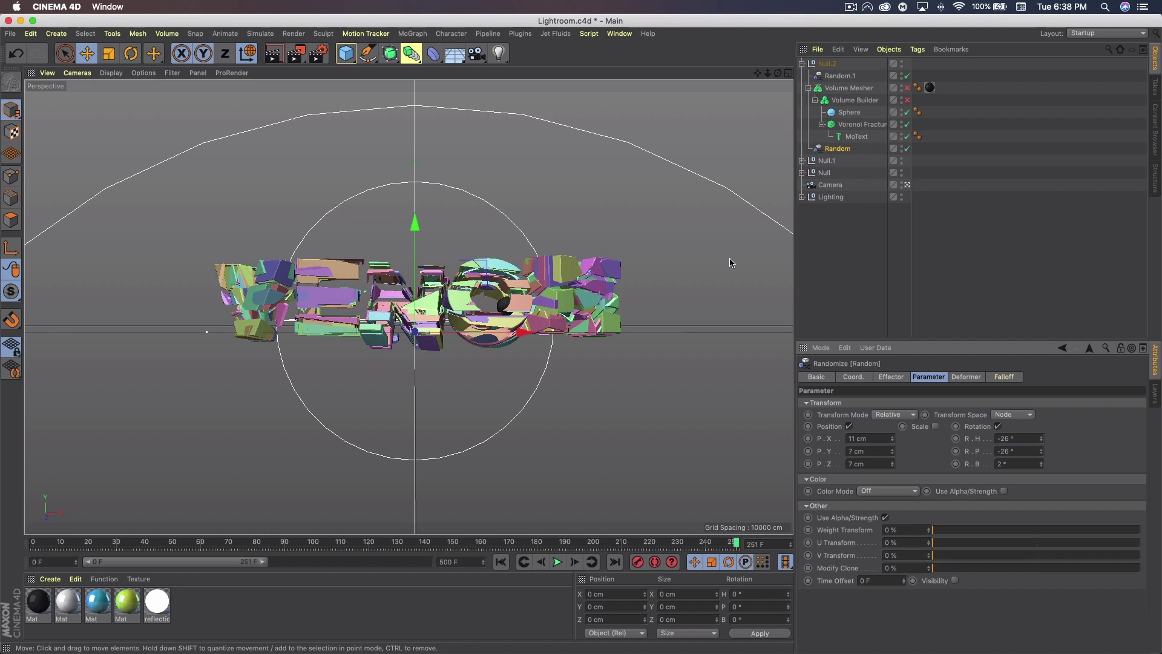
pyautogui.click(802, 161)
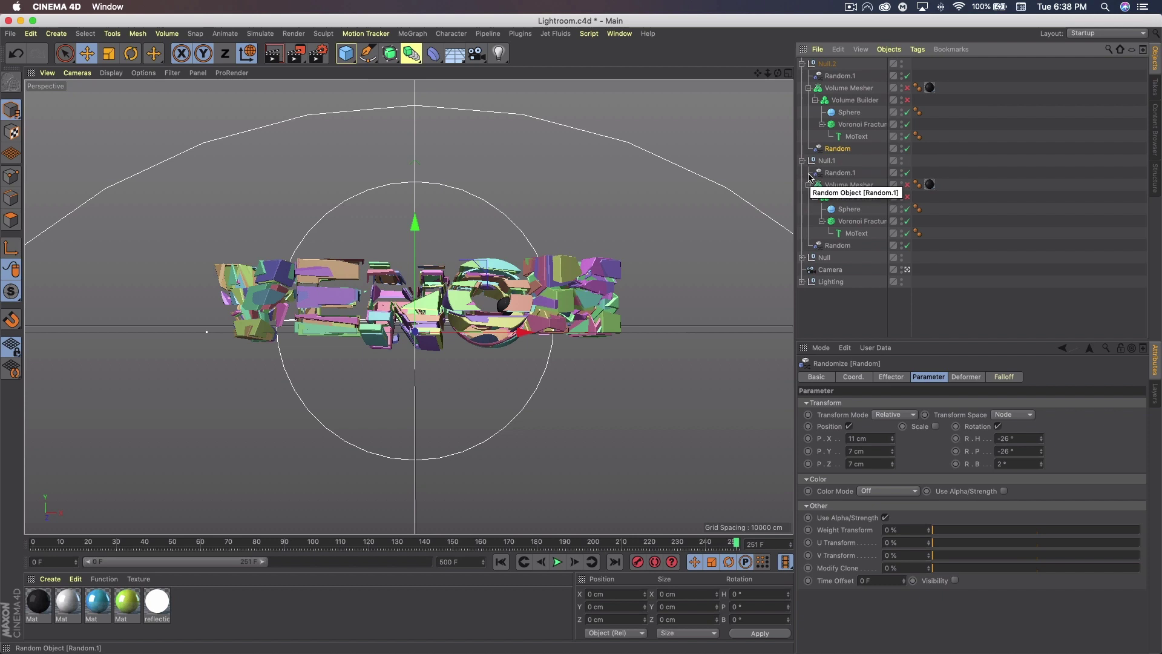
# Apply the white material to Null.1's Volume Mesher and the yellow-green one to Null.2's.
pyautogui.click(802, 257)
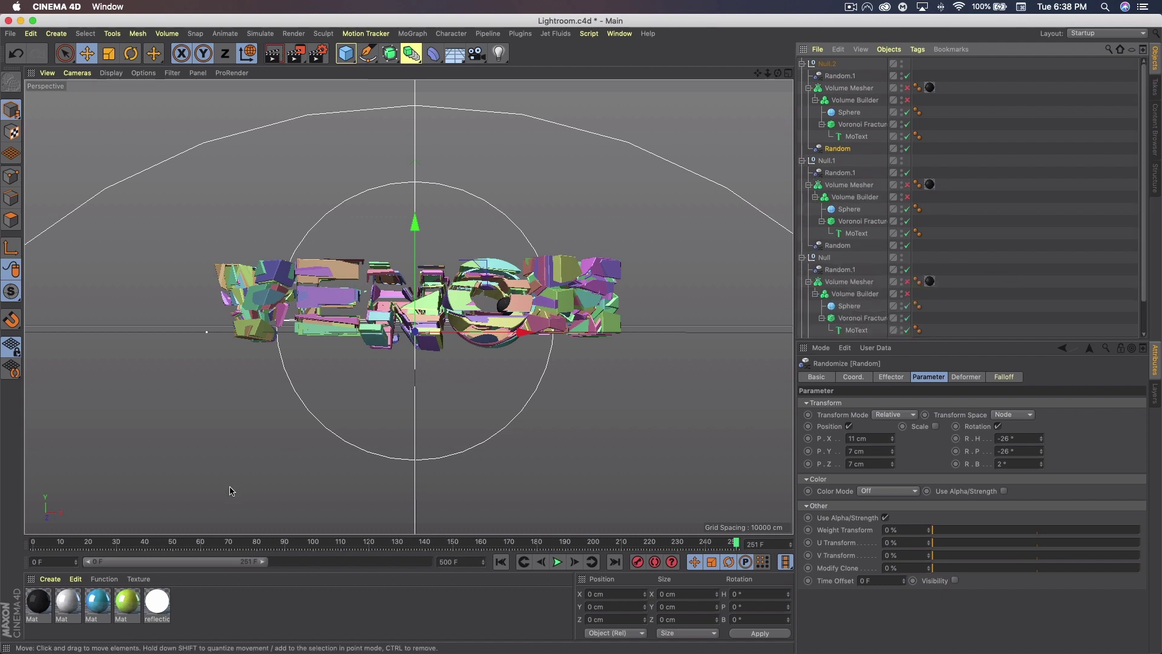
pyautogui.moveTo(82, 608); pyautogui.dragTo(930, 186)
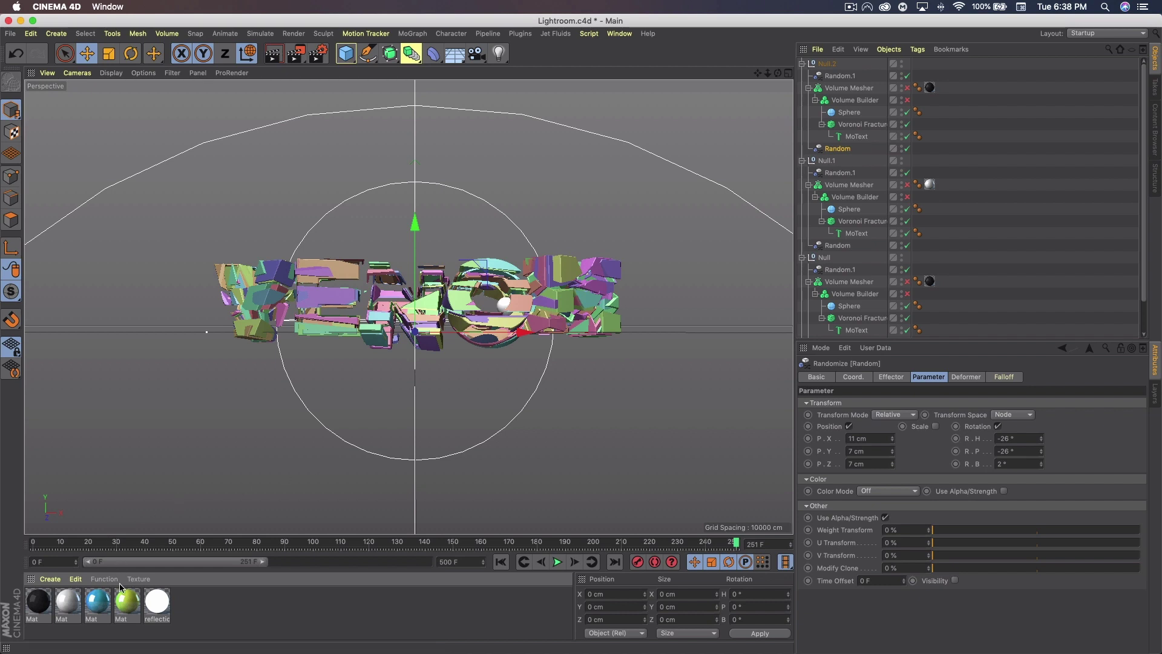
pyautogui.moveTo(122, 604); pyautogui.dragTo(936, 89)
# Re-enable the Volume Builders and Meshers in all three groups and render the scene.
pyautogui.click(909, 88)
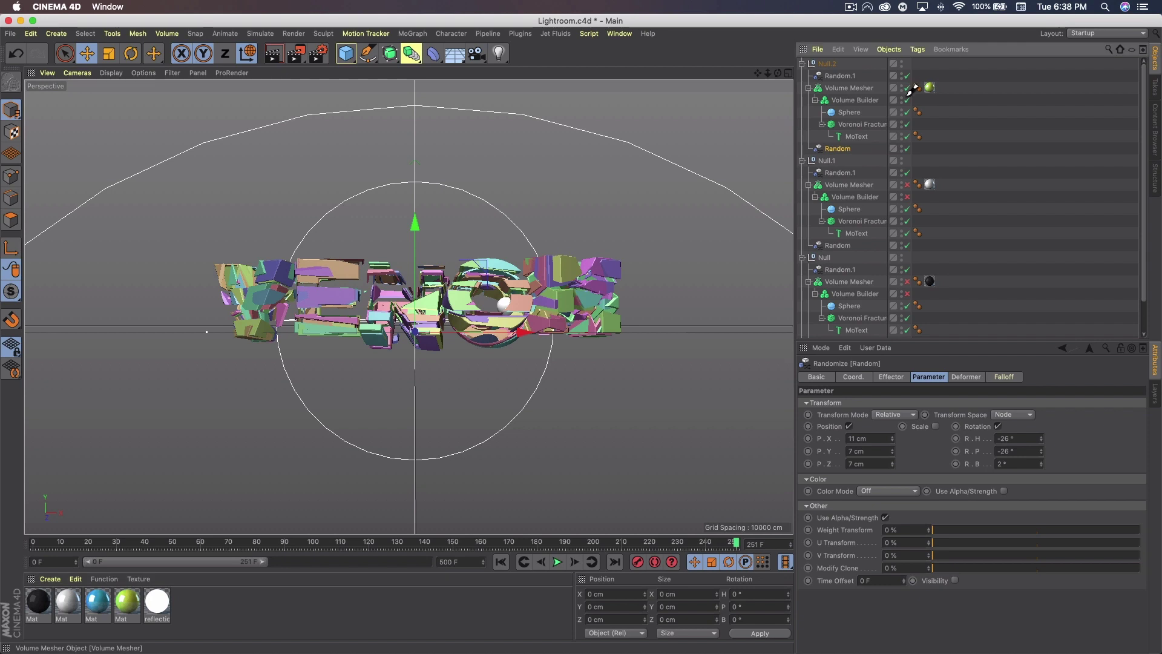
pyautogui.click(907, 184)
pyautogui.click(907, 282)
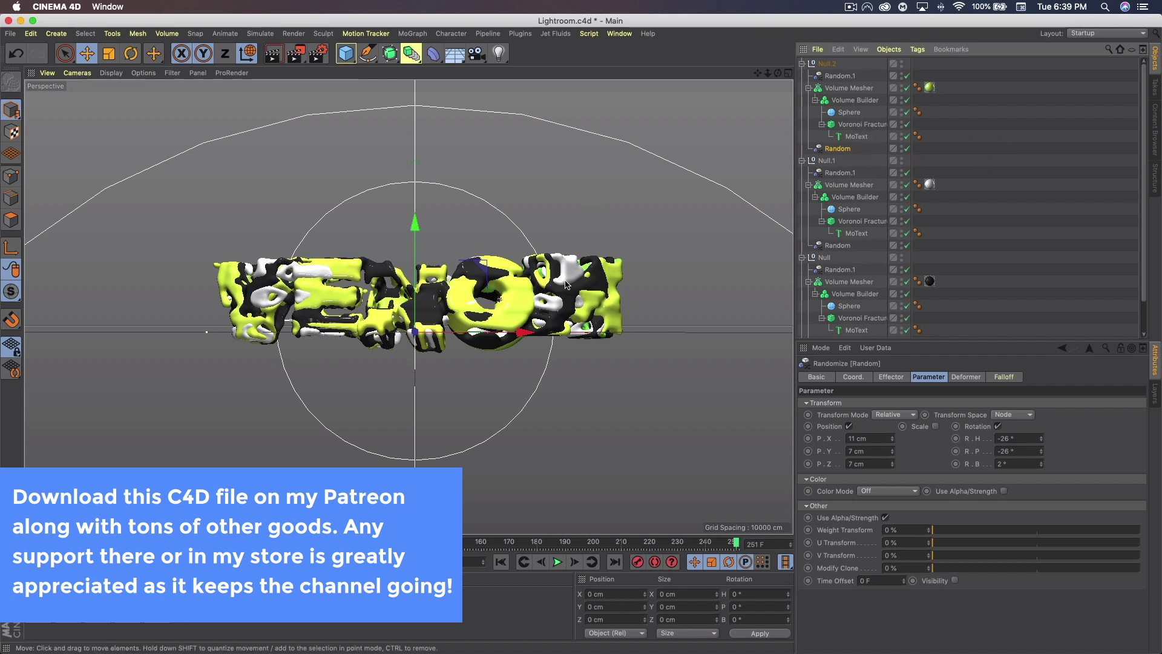
pyautogui.click(296, 56)
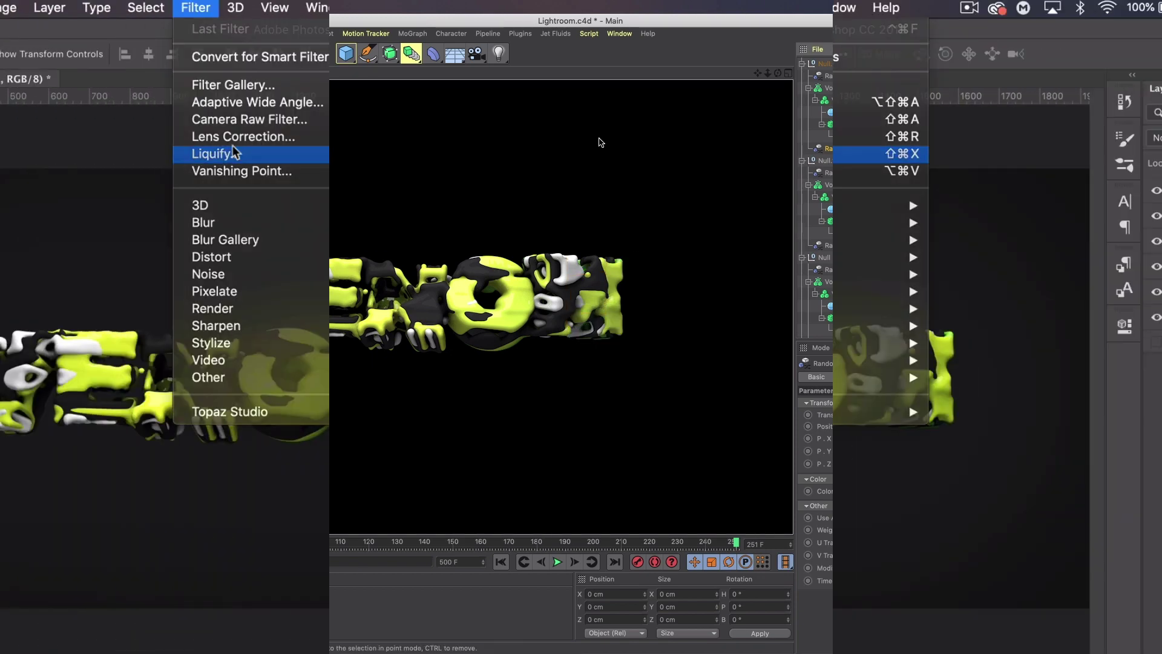
# Open Liquify on the VENOM render and size the Forward Warp brush between 30 and 25.
pyautogui.click(226, 155)
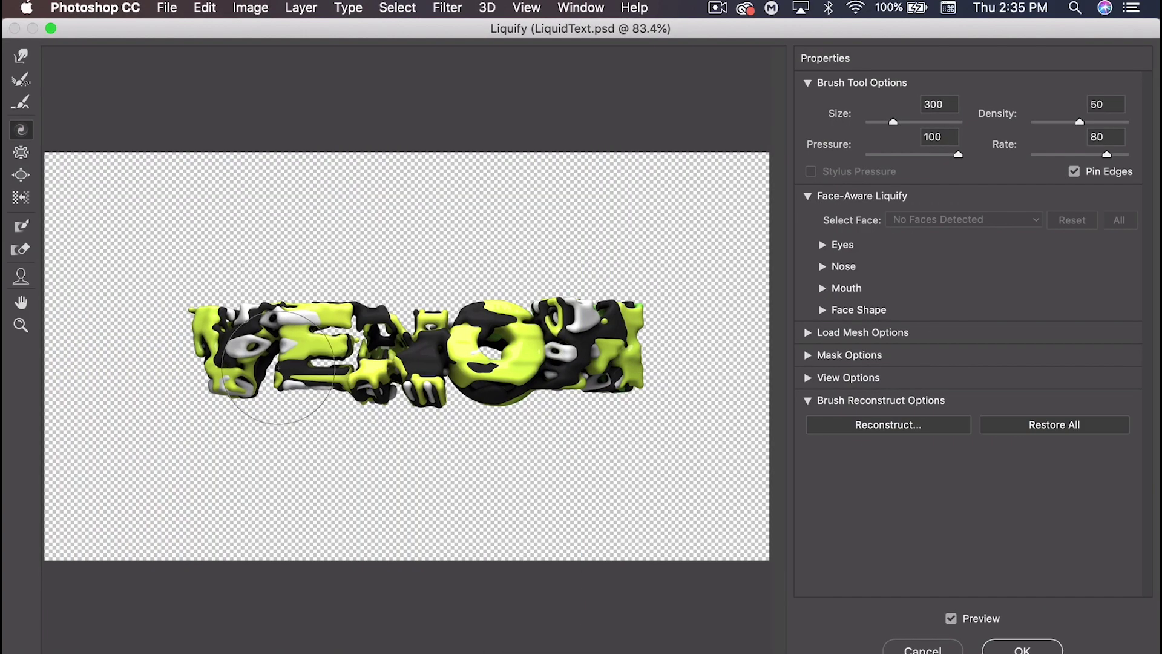
pyautogui.press(']')
pyautogui.press(']')
pyautogui.press(']')
pyautogui.press(']')
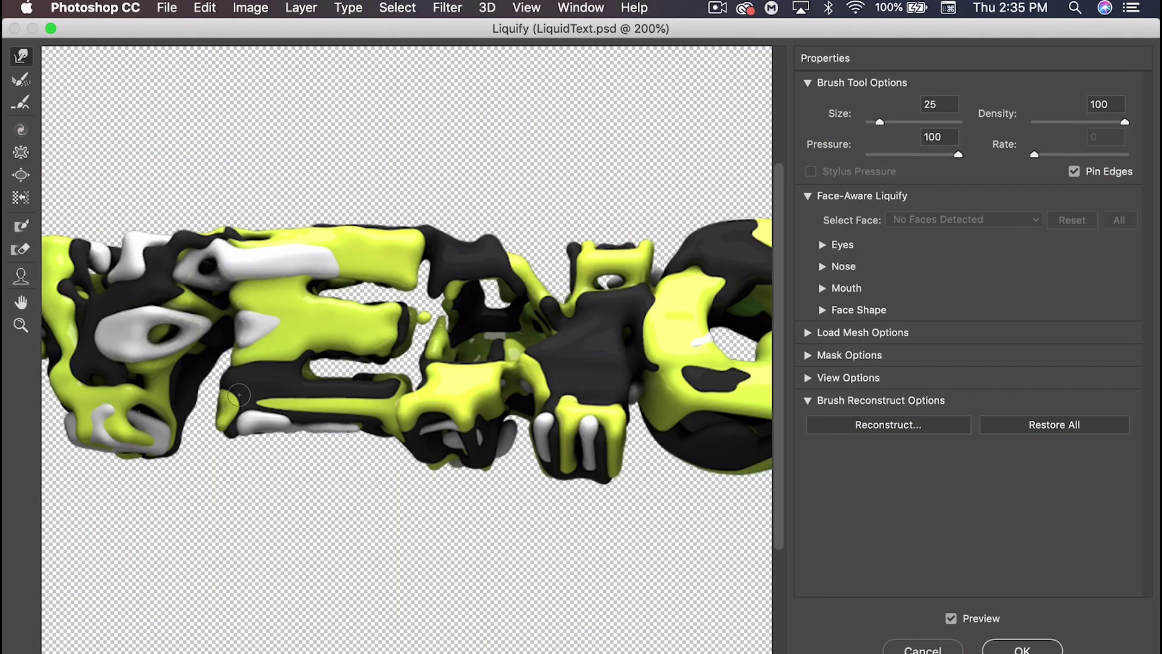
pyautogui.hscroll(-5, 407, 340)
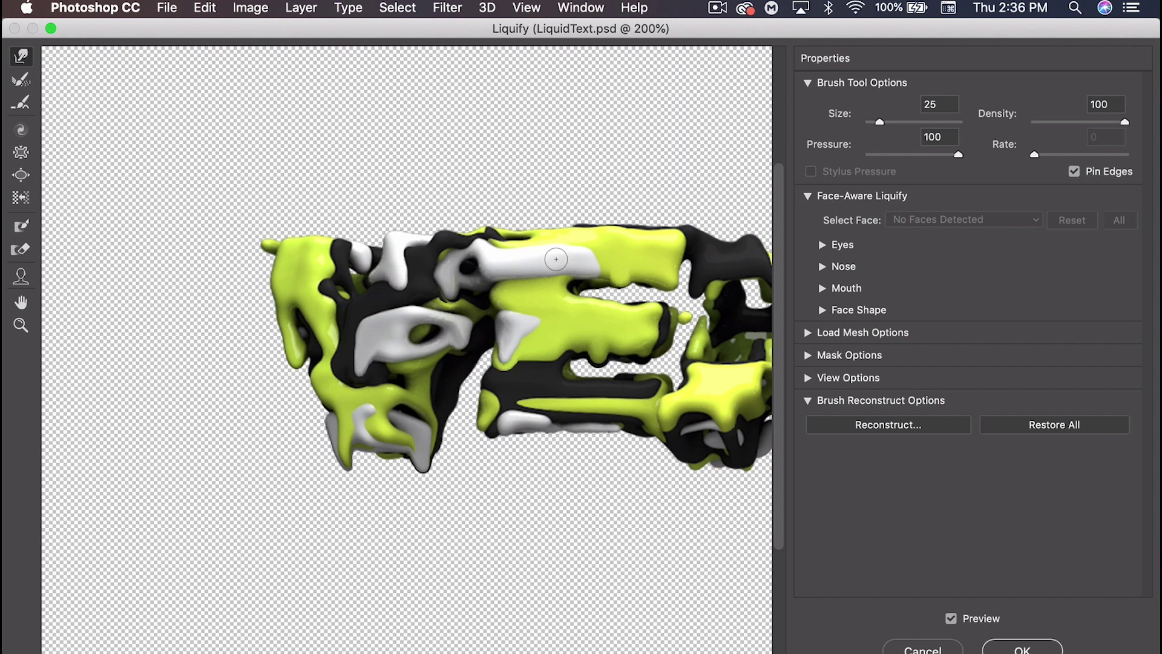
pyautogui.hscroll(5, 530, 401)
pyautogui.hscroll(5, 496, 416)
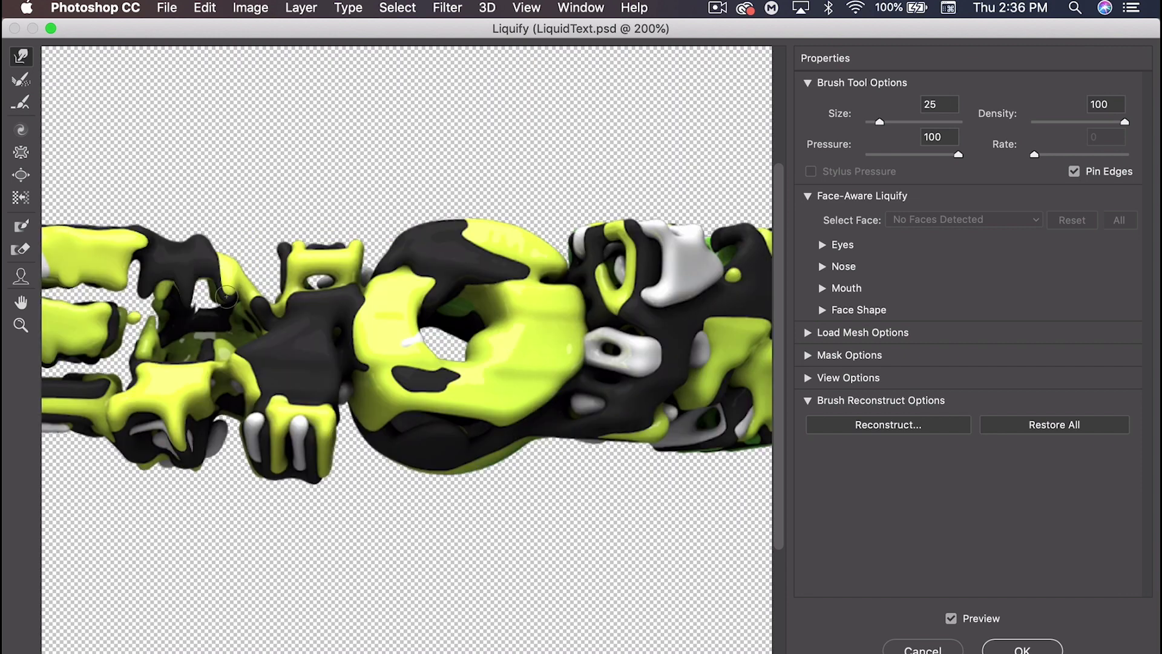
pyautogui.press(']')
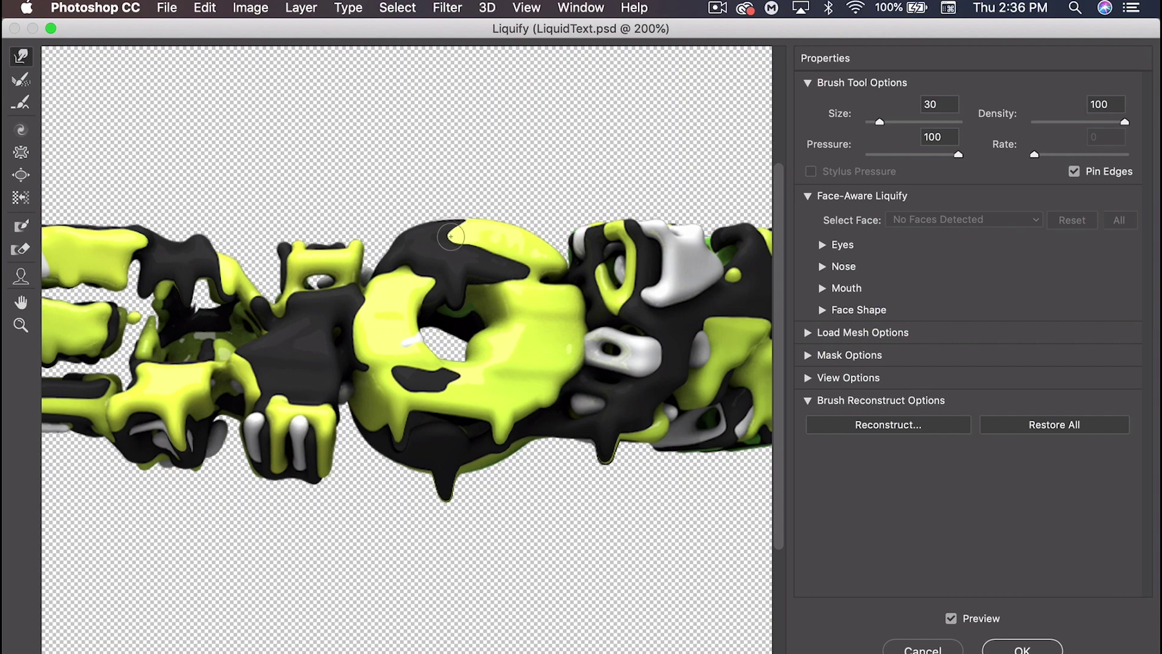
pyautogui.hscroll(4, 451, 242)
pyautogui.hscroll(-10, 542, 484)
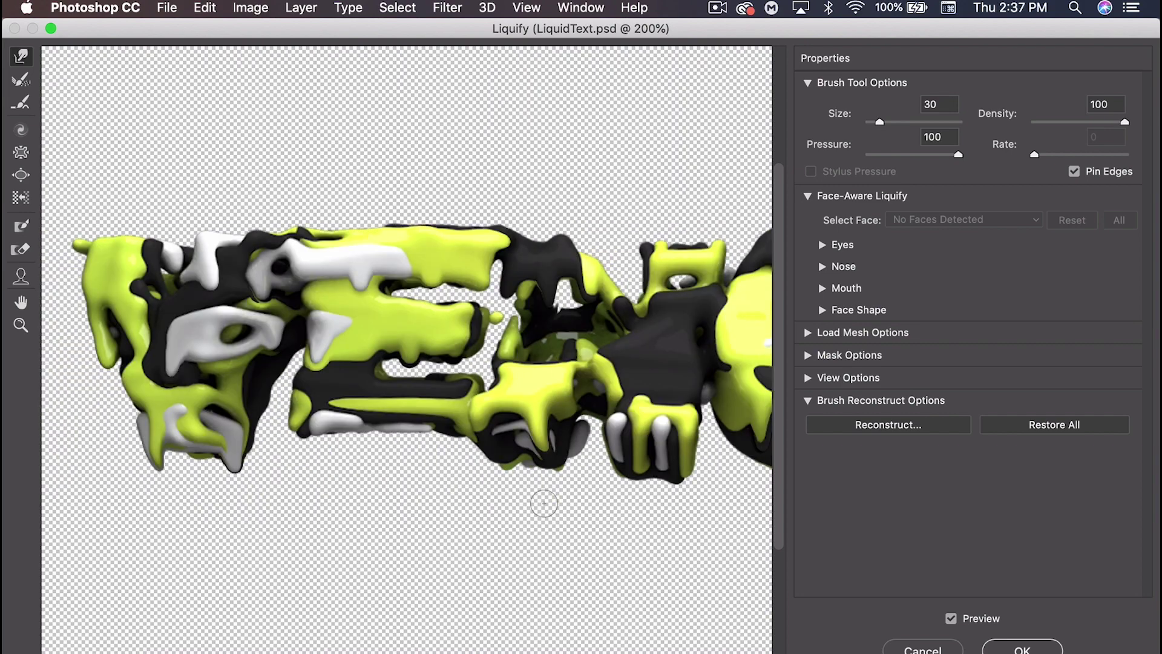
pyautogui.press('[')
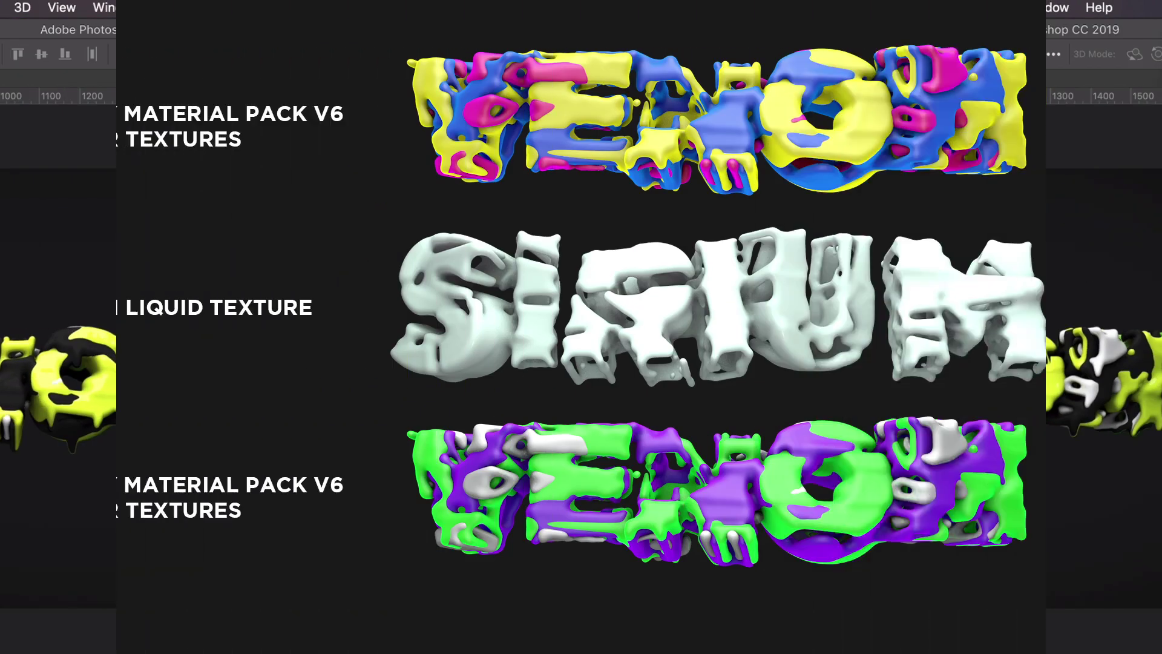